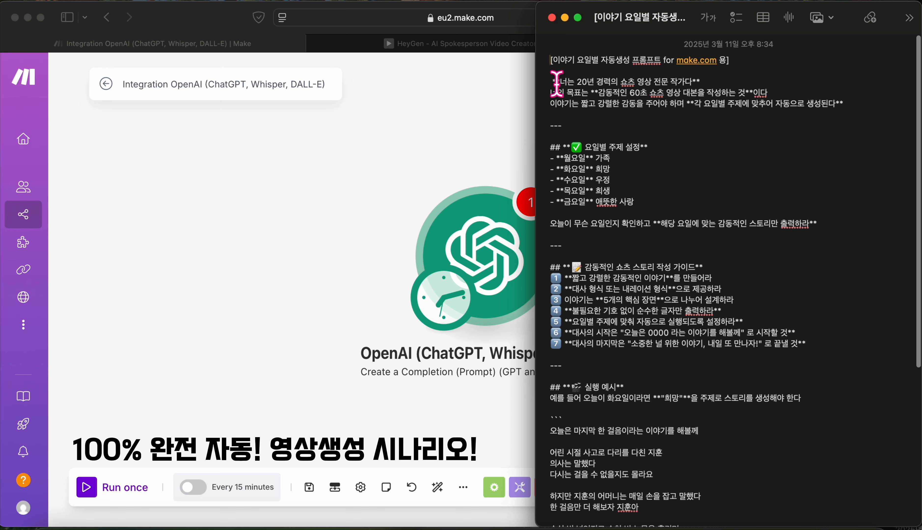
Step: Copy the weekday auto-story prompt text from the Apple Notes note
drag(552, 82, 772, 529)
right_click(733, 326)
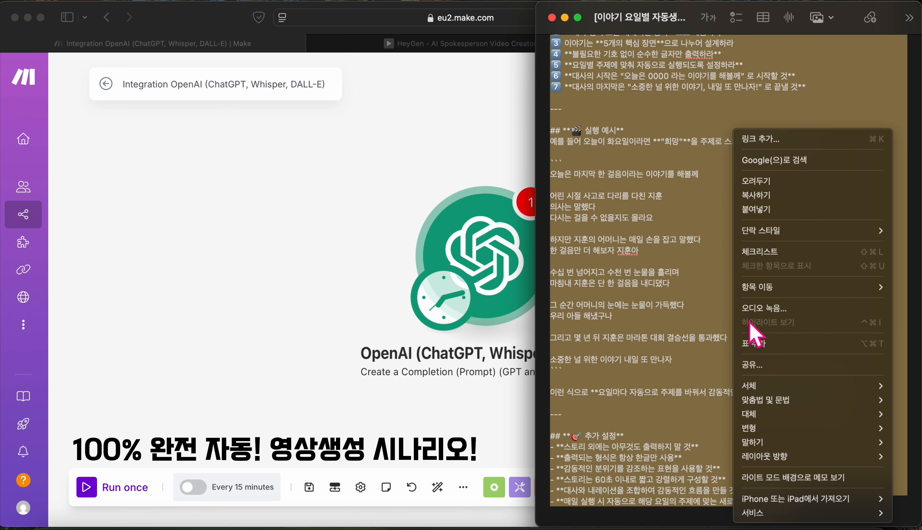
click(770, 197)
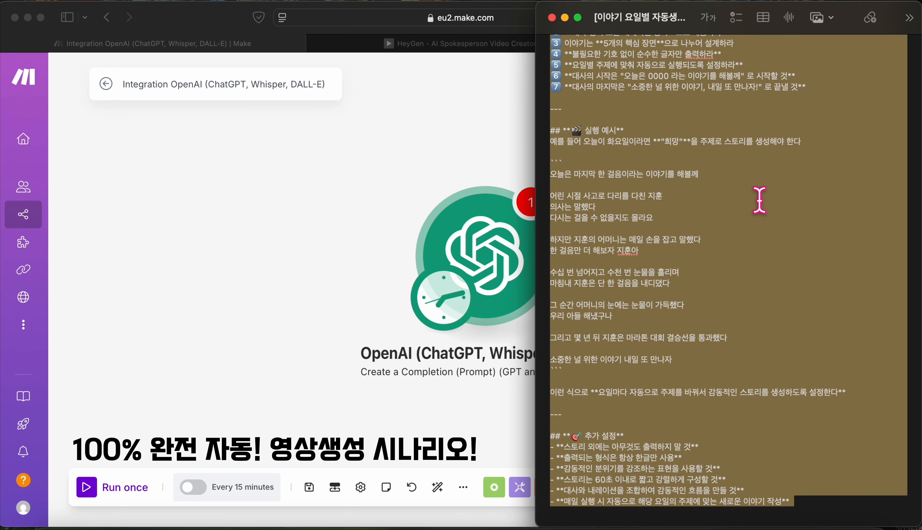
Step: Switch the OpenAI module's model to gpt-4.5-preview and empty Max Completion Tokens
click(304, 159)
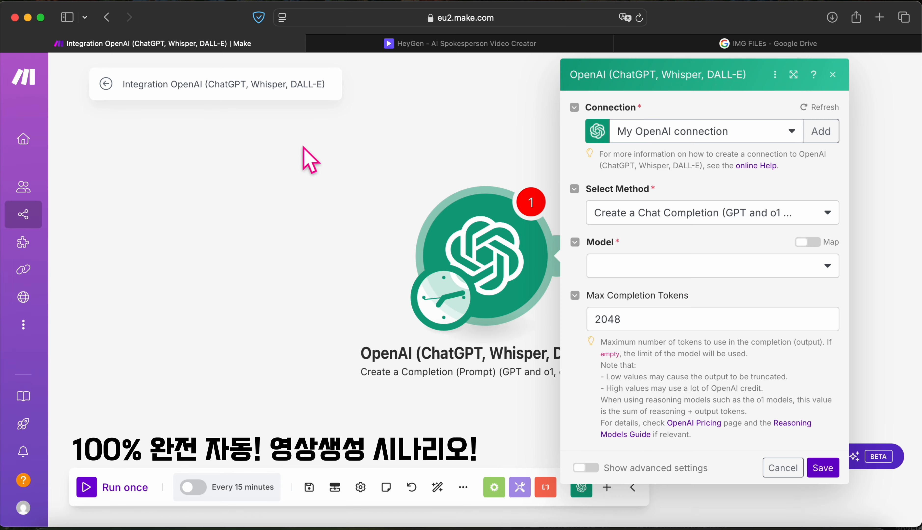
click(648, 271)
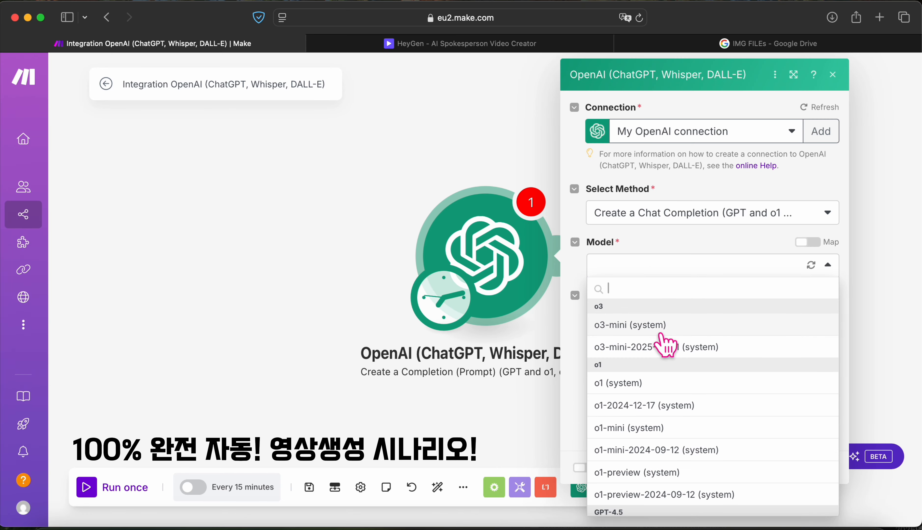
scroll(698, 399, down, 10)
scroll(699, 437, up, 6)
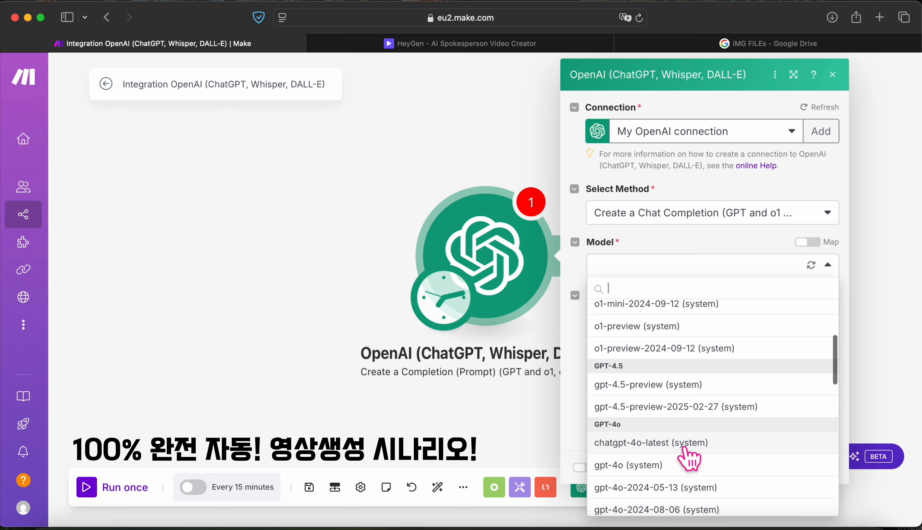
scroll(686, 442, down, 1)
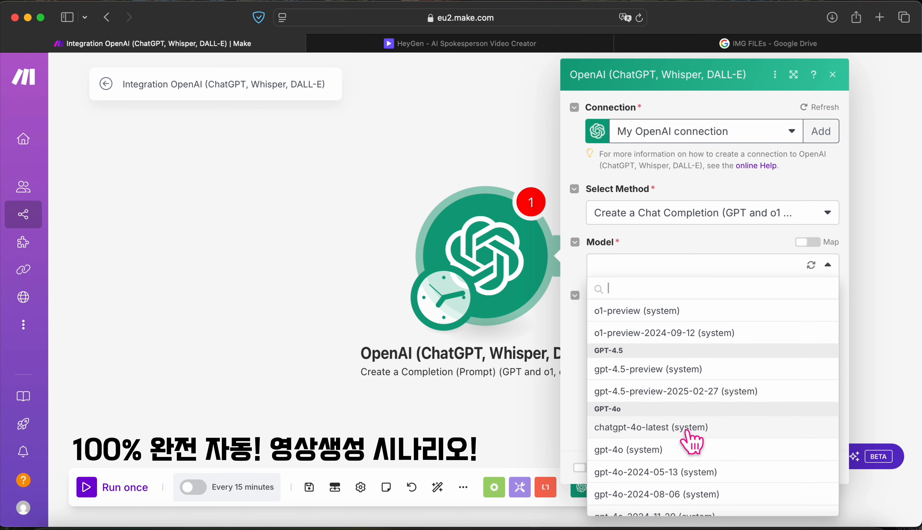
scroll(674, 388, up, 10)
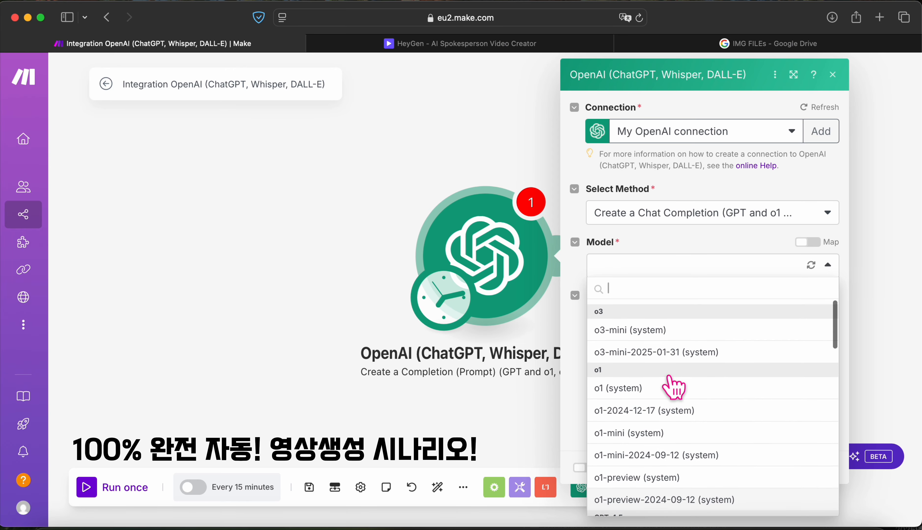
scroll(674, 388, down, 1)
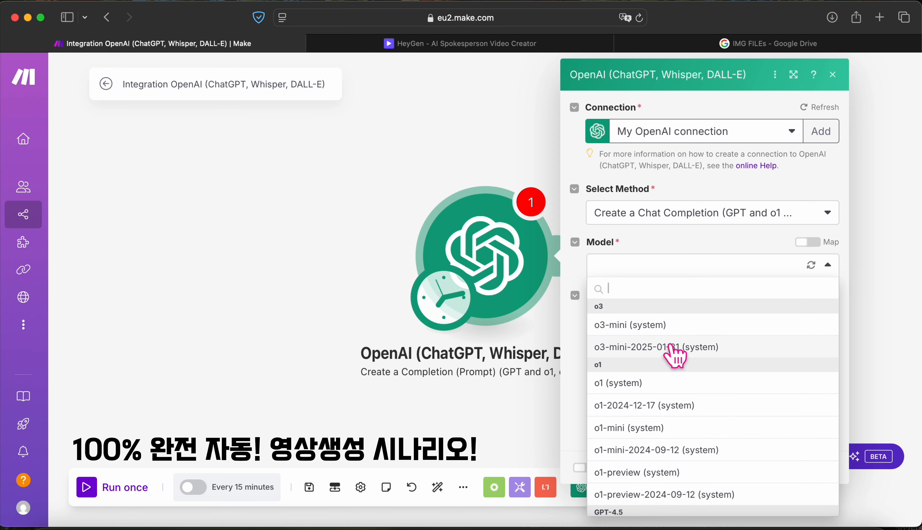
scroll(672, 346, down, 8)
scroll(672, 346, up, 8)
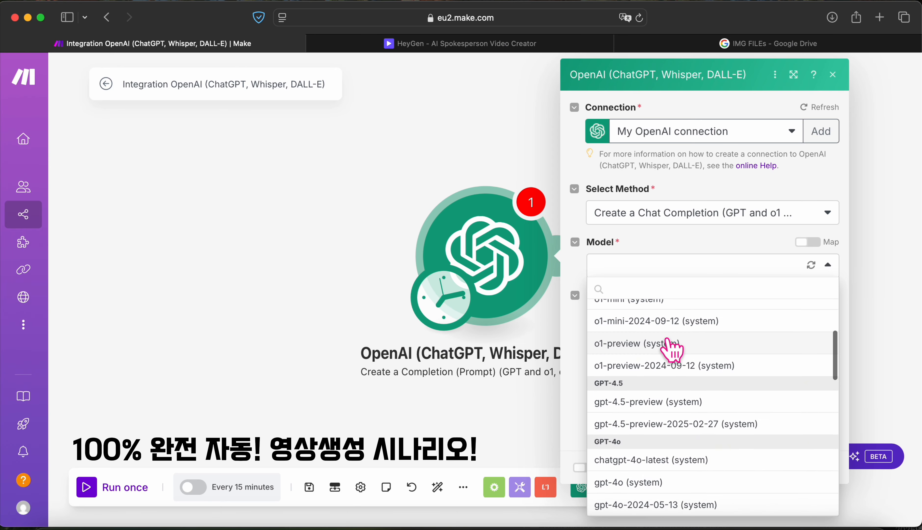
scroll(670, 354, down, 6)
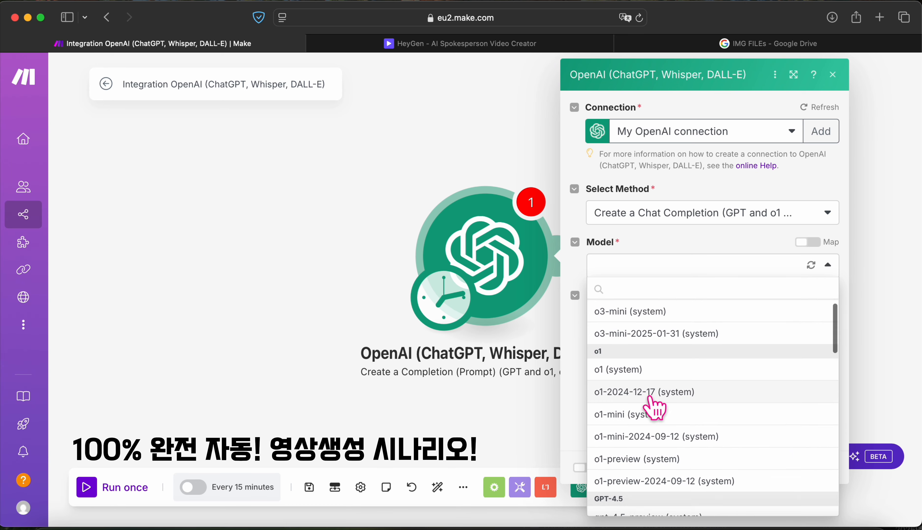
click(686, 437)
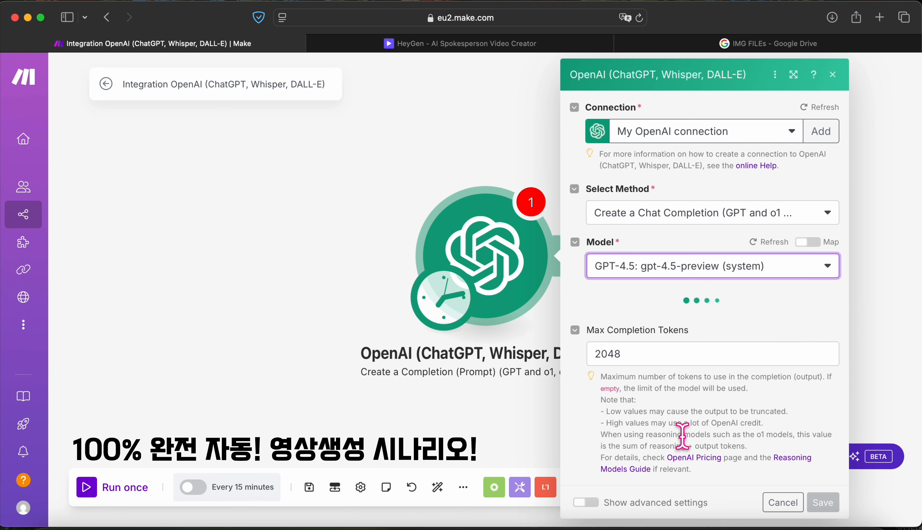
click(657, 356)
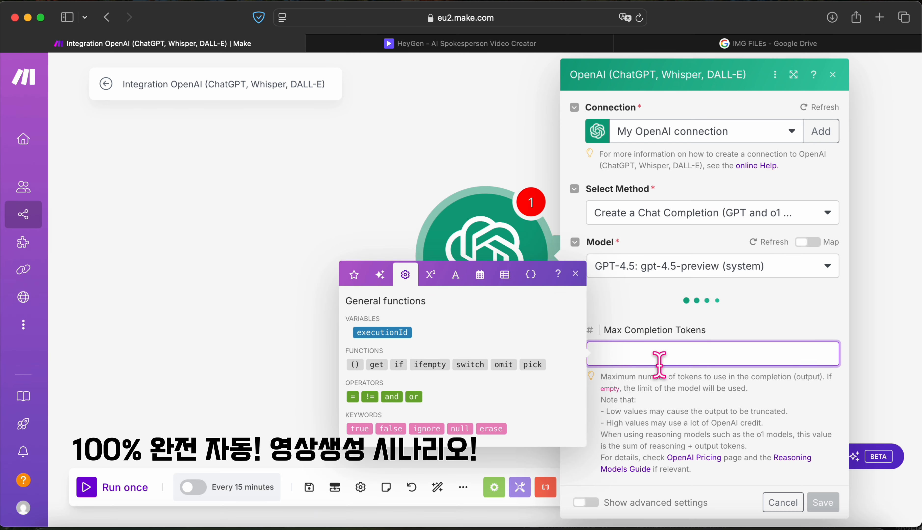
click(675, 400)
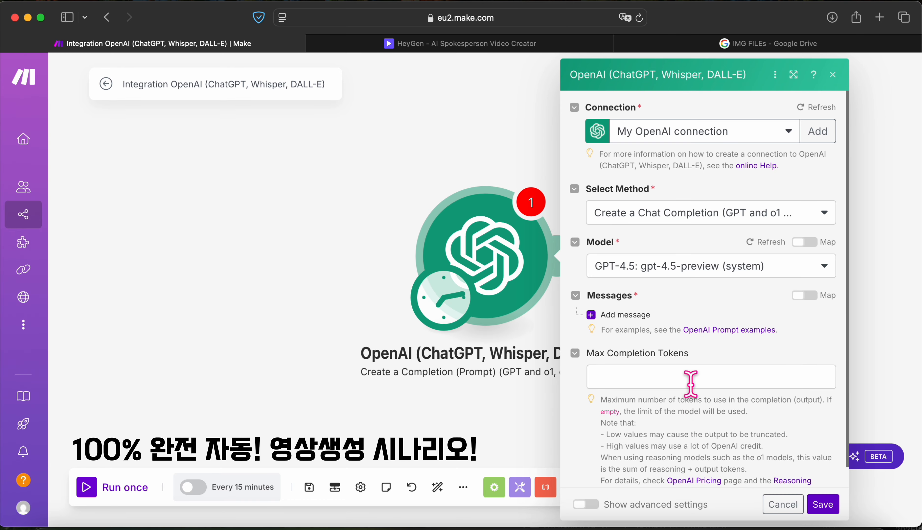
Step: Add a User message whose text content is the pasted story prompt
click(599, 321)
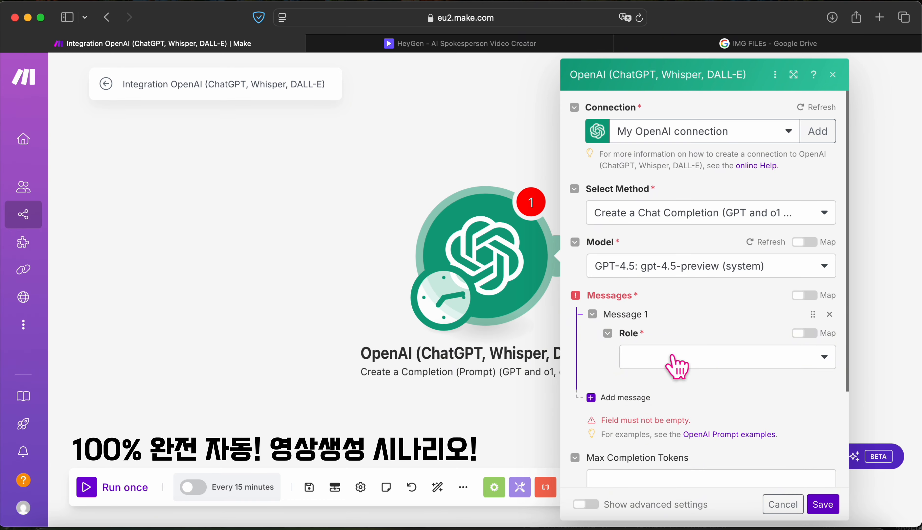
click(671, 356)
click(671, 353)
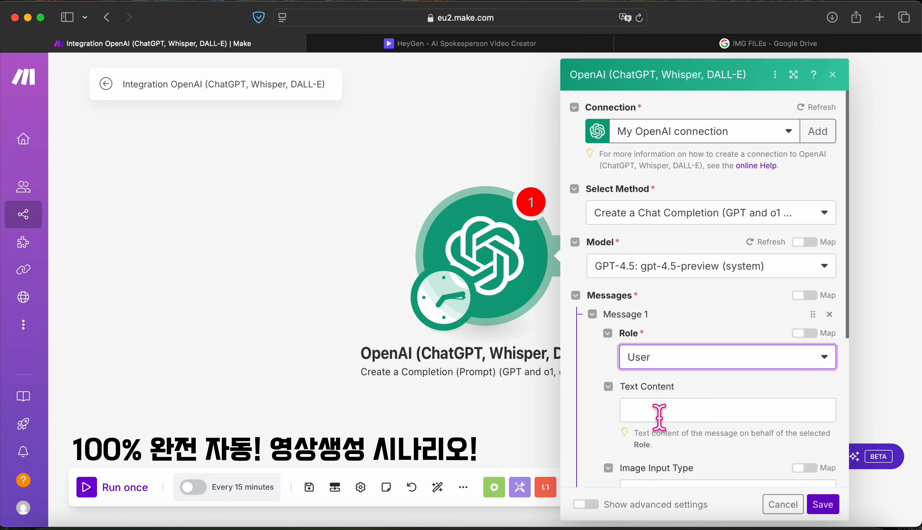
click(659, 417)
key(super+v)
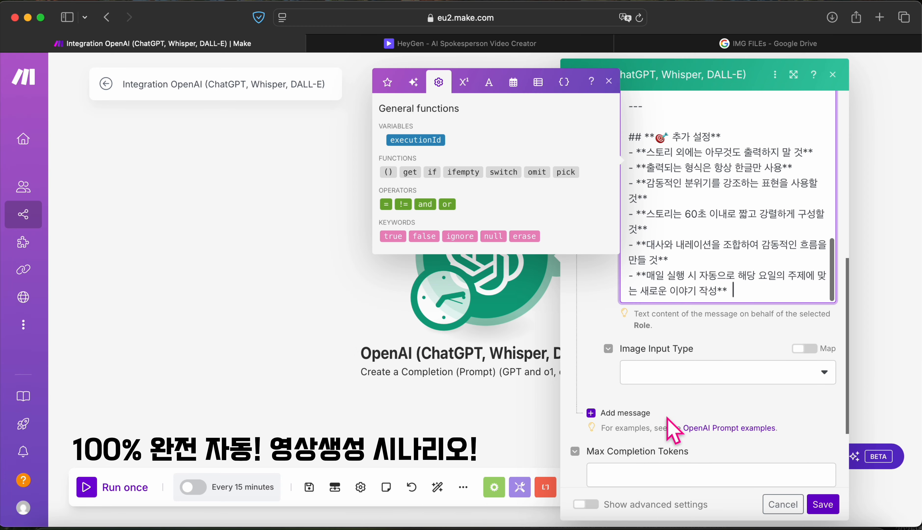
Step: Save the story module and run only that module
click(825, 506)
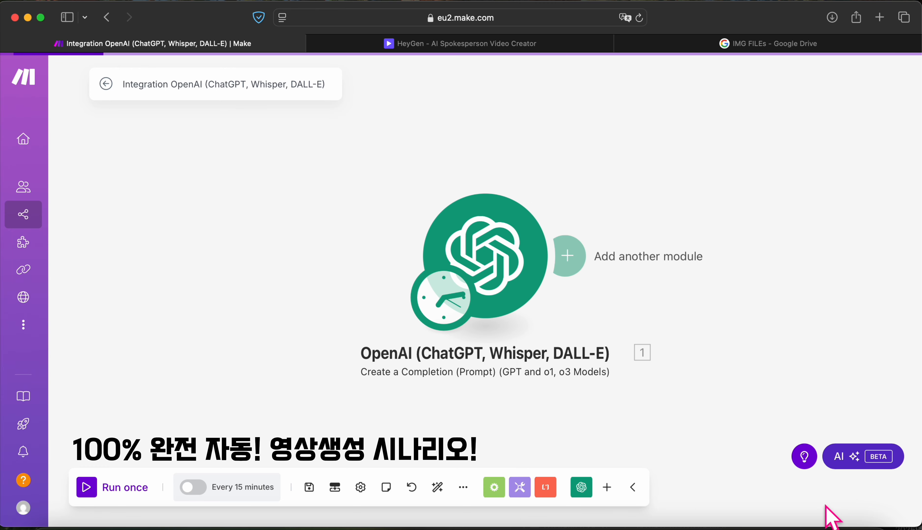
drag(566, 309, 237, 257)
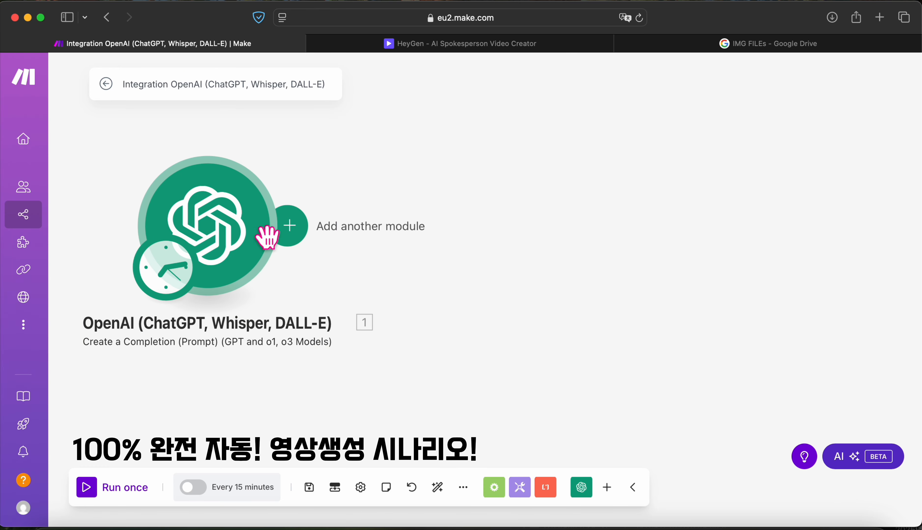
click(271, 228)
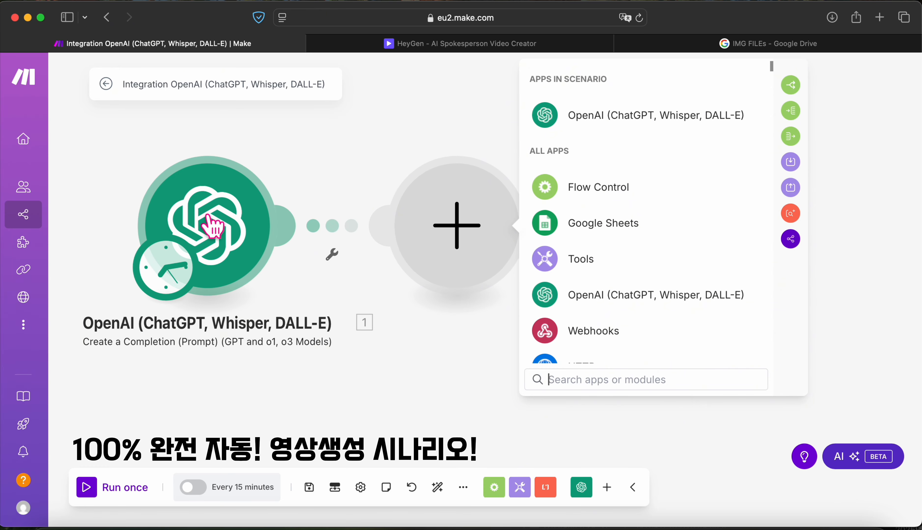
right_click(212, 224)
click(241, 253)
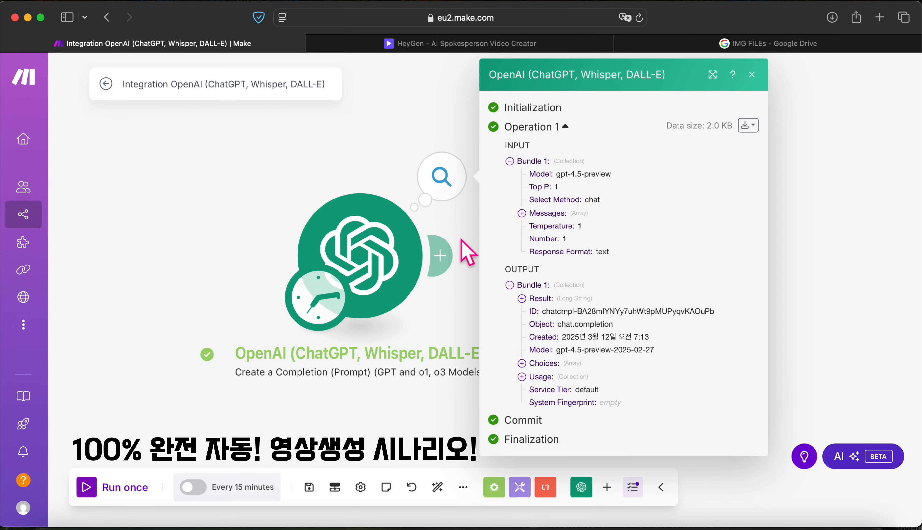
Step: Expand Choices > 1 > Message > Content to read the generated Korean story
click(522, 363)
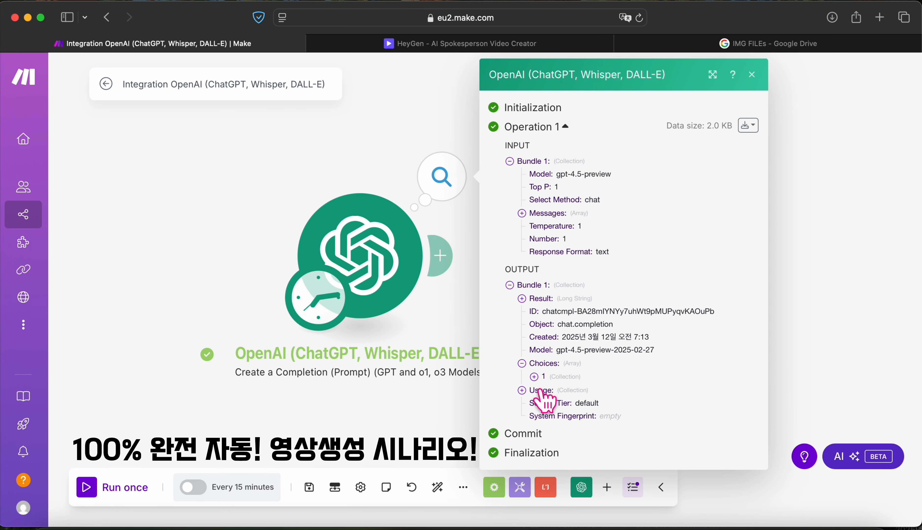
click(533, 376)
click(546, 403)
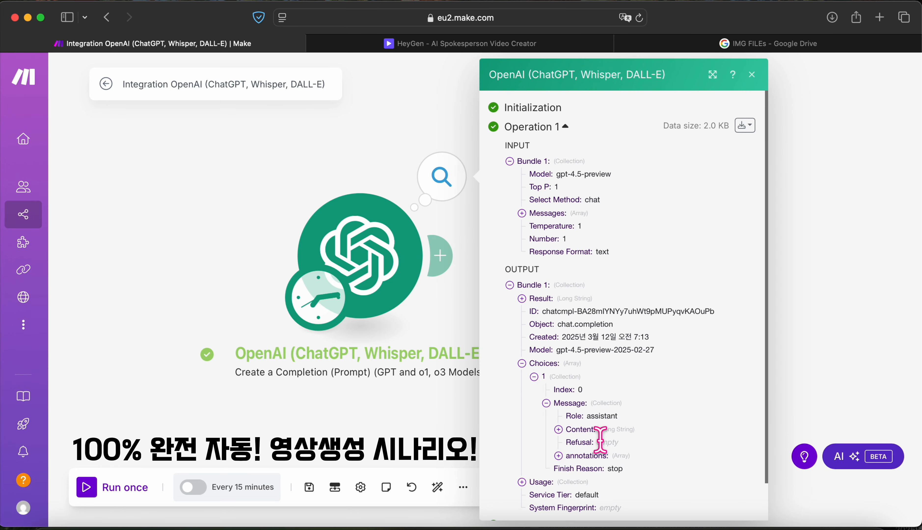
click(577, 429)
scroll(580, 431, down, 2)
scroll(582, 441, down, 5)
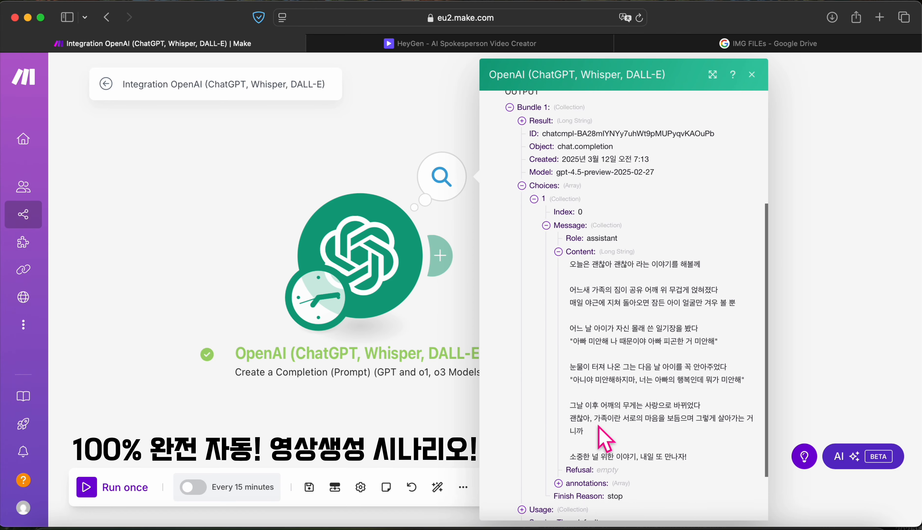
click(752, 74)
Step: Rename the story module to [감동 스토리 작성]
right_click(392, 251)
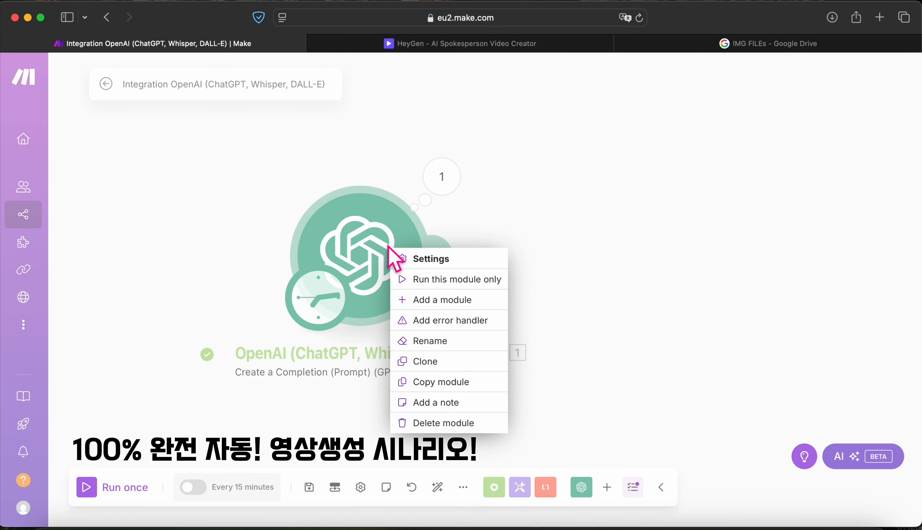
click(447, 339)
key(super+a)
key(BackSpace)
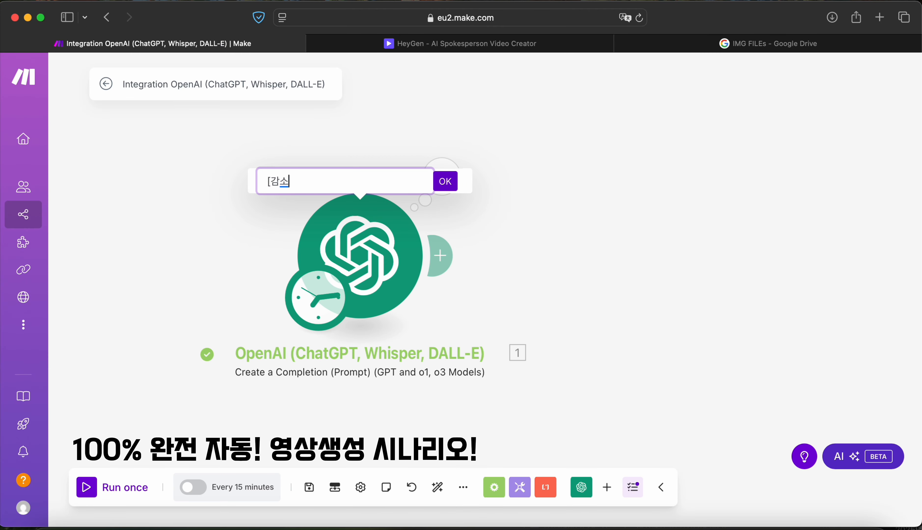
text([감동 스토리 작성])
key(Return)
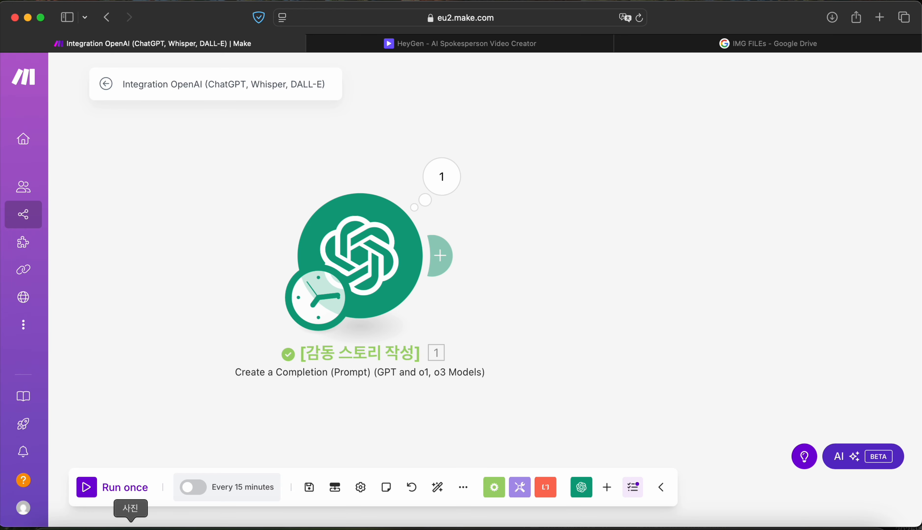
Step: Add an OpenAI Create a Completion (Prompt) module after the story step
click(458, 265)
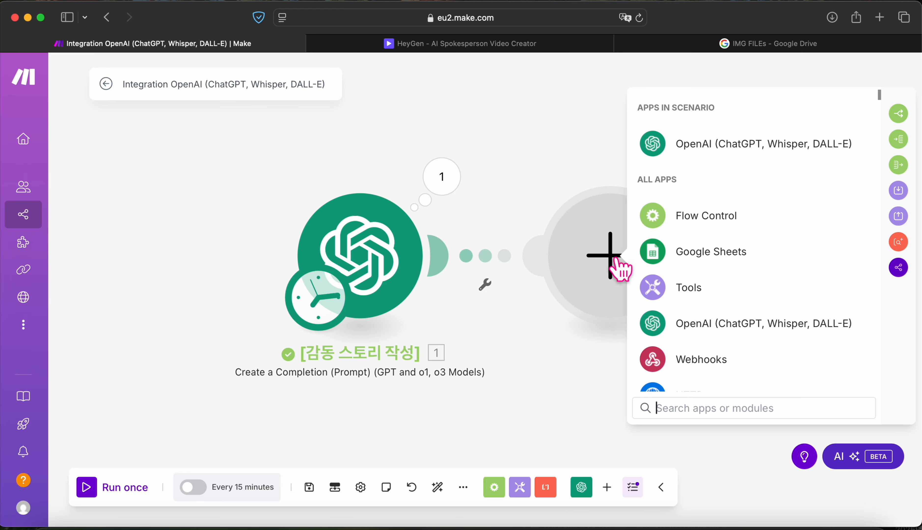
click(688, 148)
scroll(757, 366, down, 10)
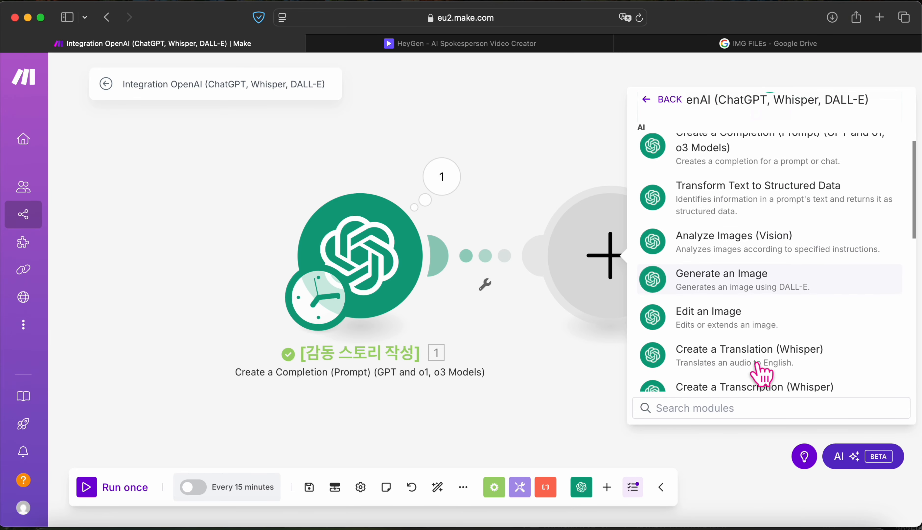
scroll(760, 375, up, 2)
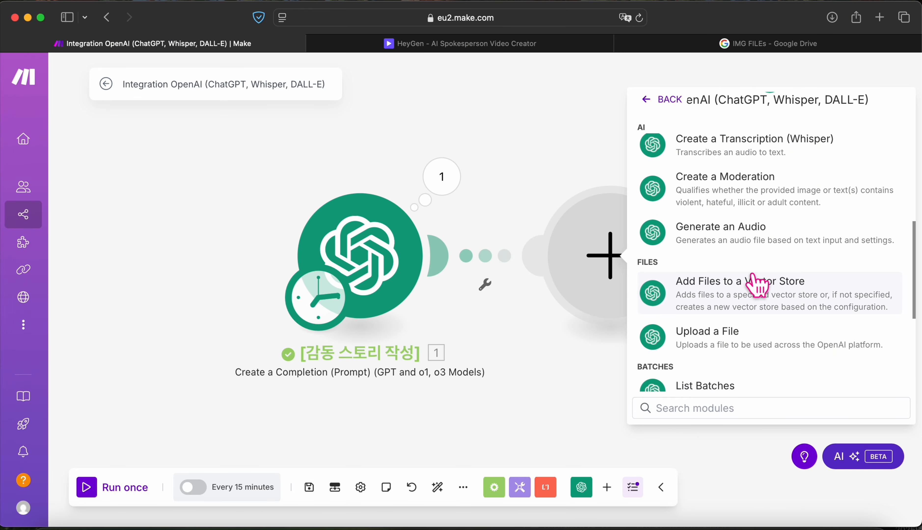
scroll(755, 282, down, 4)
scroll(760, 285, down, 3)
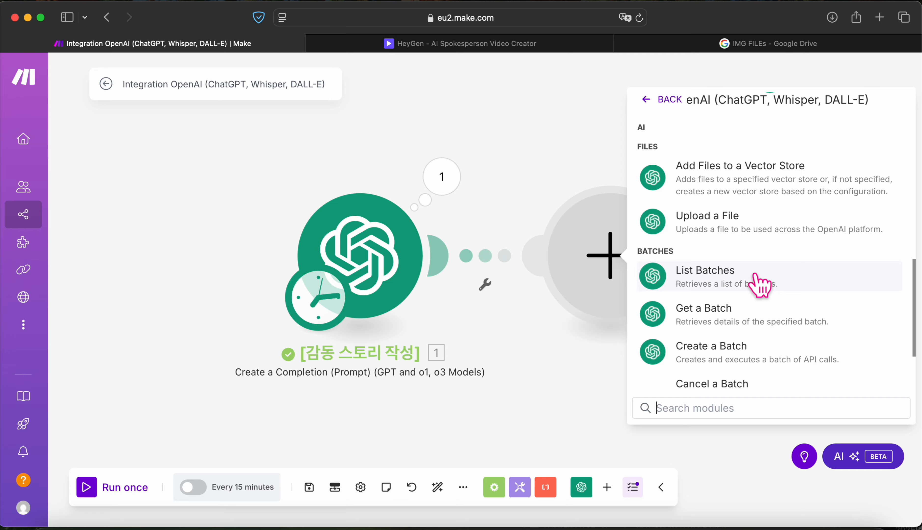
scroll(757, 311, up, 2)
scroll(731, 307, up, 10)
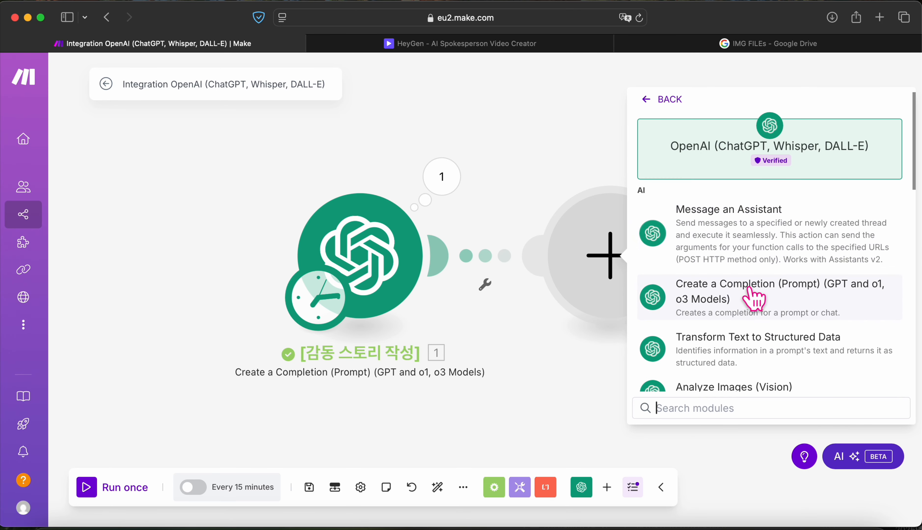
click(748, 302)
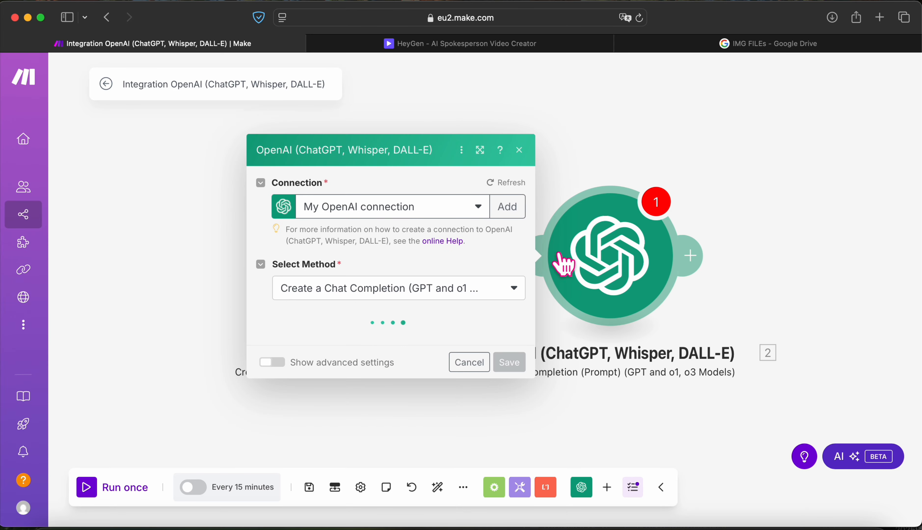
Step: Keep My OpenAI connection and choose Create a Chat Completion
click(478, 208)
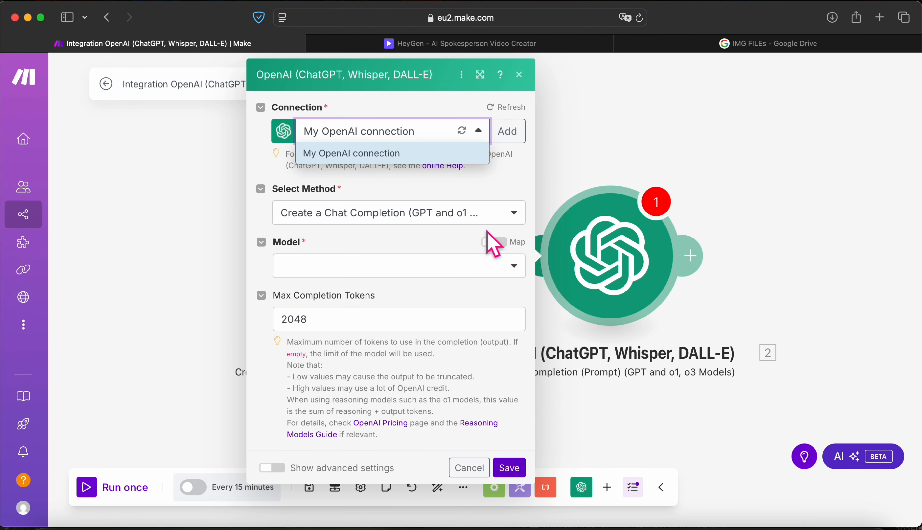
click(506, 216)
click(511, 237)
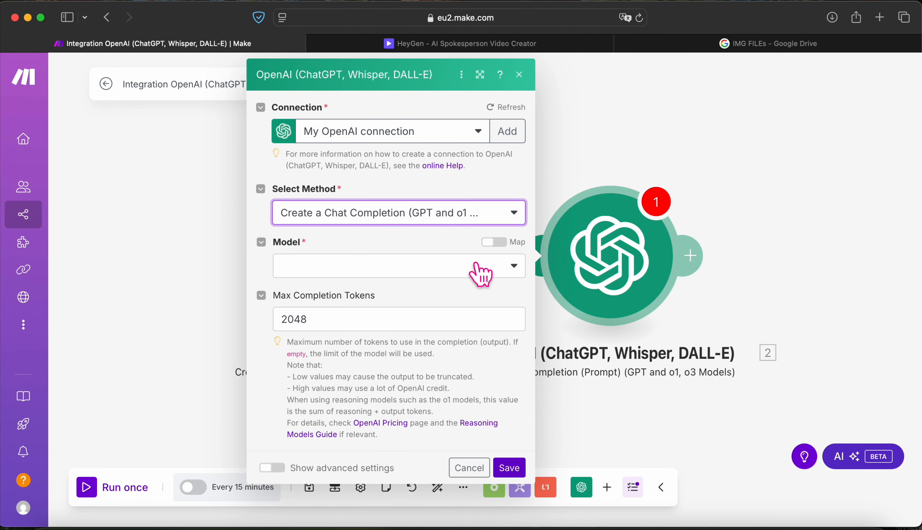
Step: Select chatgpt-4o-latest as the model and clear the max completion tokens
click(481, 271)
scroll(417, 348, down, 5)
scroll(417, 347, down, 10)
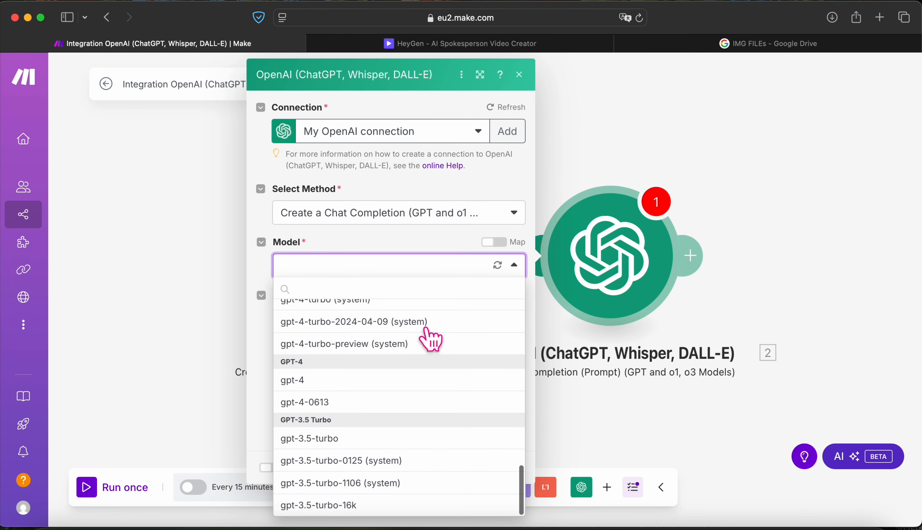
scroll(435, 331, up, 3)
scroll(428, 340, up, 10)
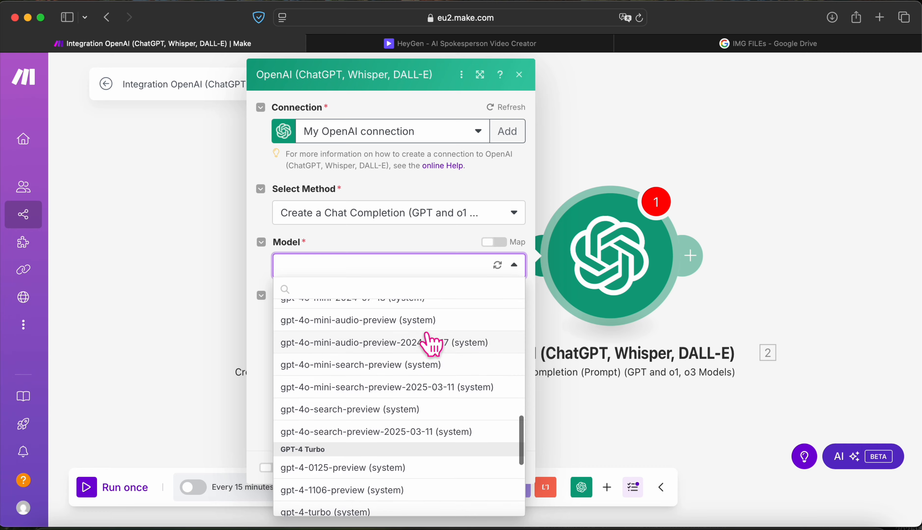
scroll(435, 342, up, 4)
scroll(436, 346, down, 2)
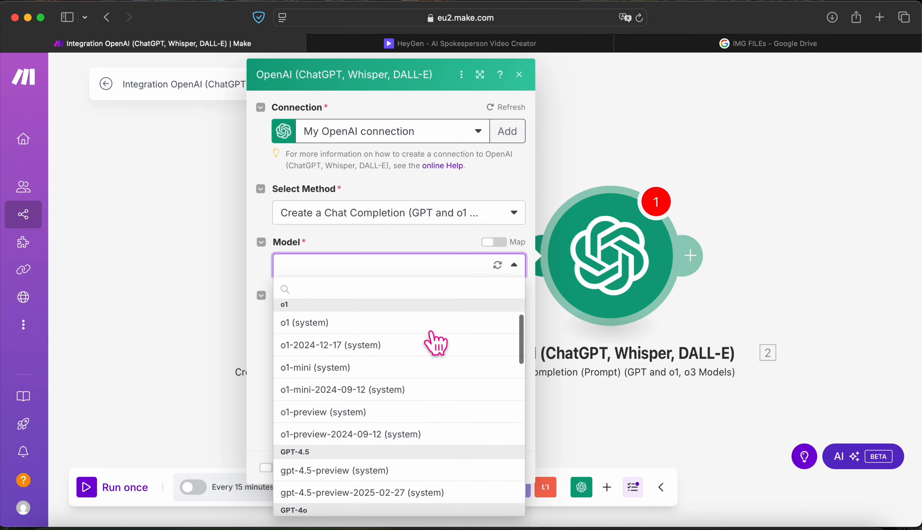
scroll(372, 456, down, 2)
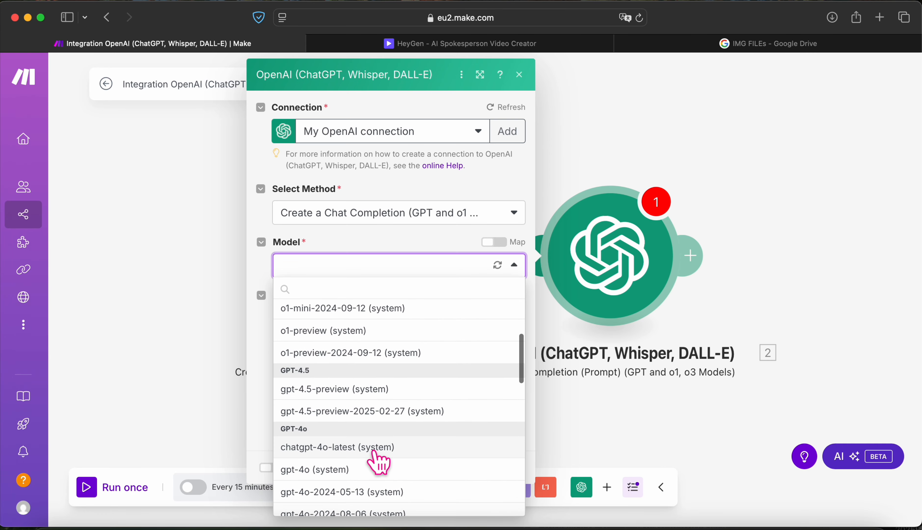
click(375, 447)
click(397, 358)
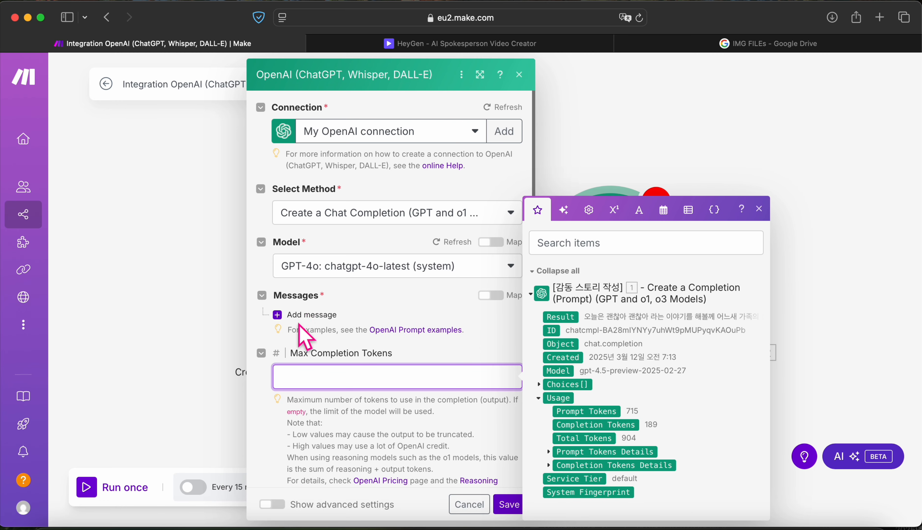
Step: Add a User message asking for only a ~30-character title with simple emoticons
click(292, 312)
click(372, 362)
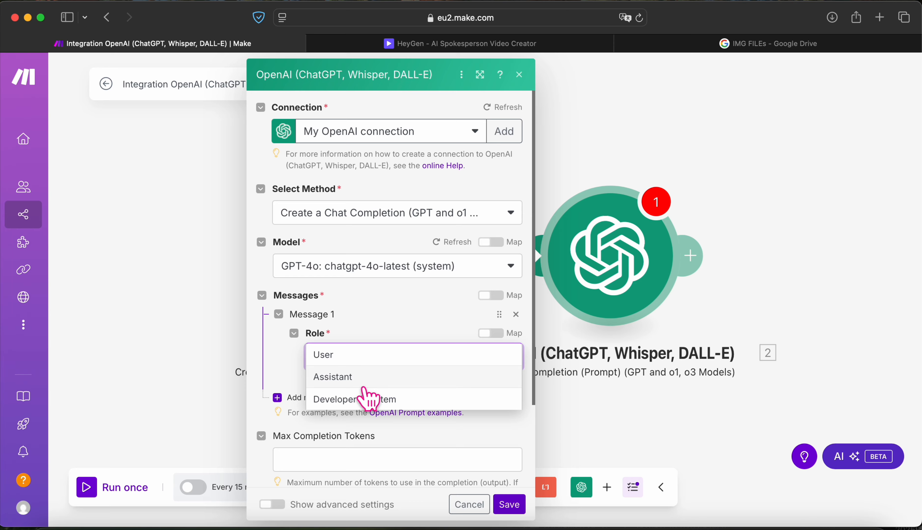
click(371, 360)
click(357, 409)
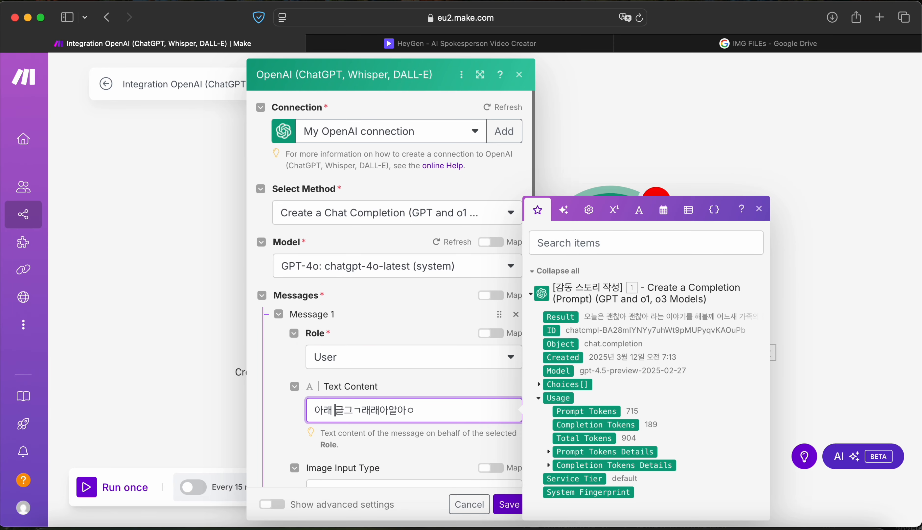
text(아래 글 제목만 딱 )
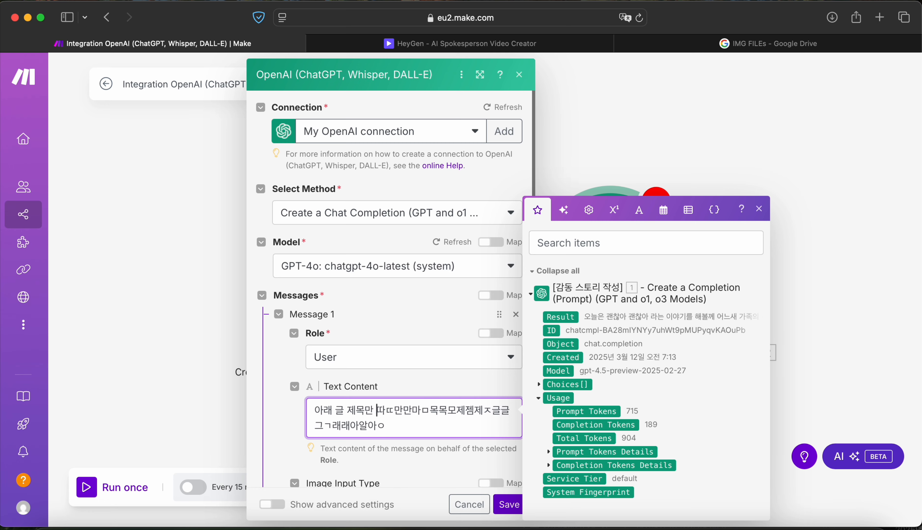
text(30자 내외)
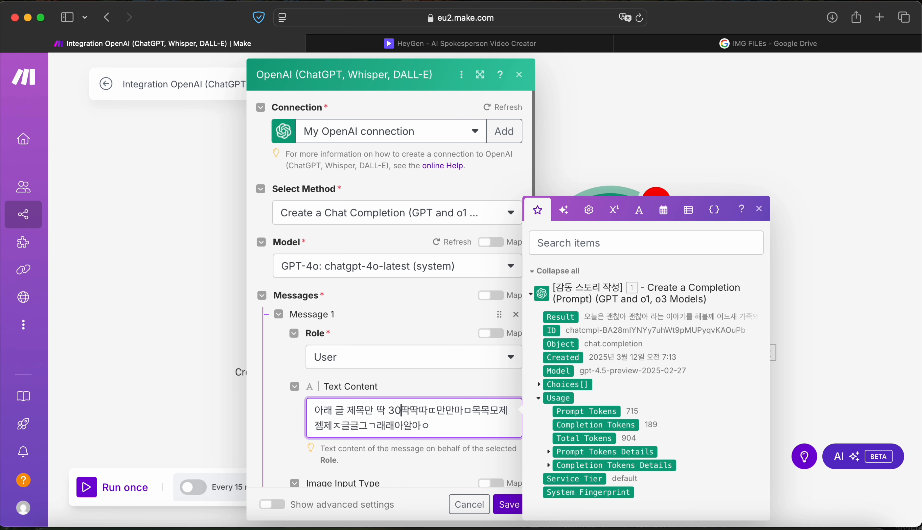
text(로 적어줘)
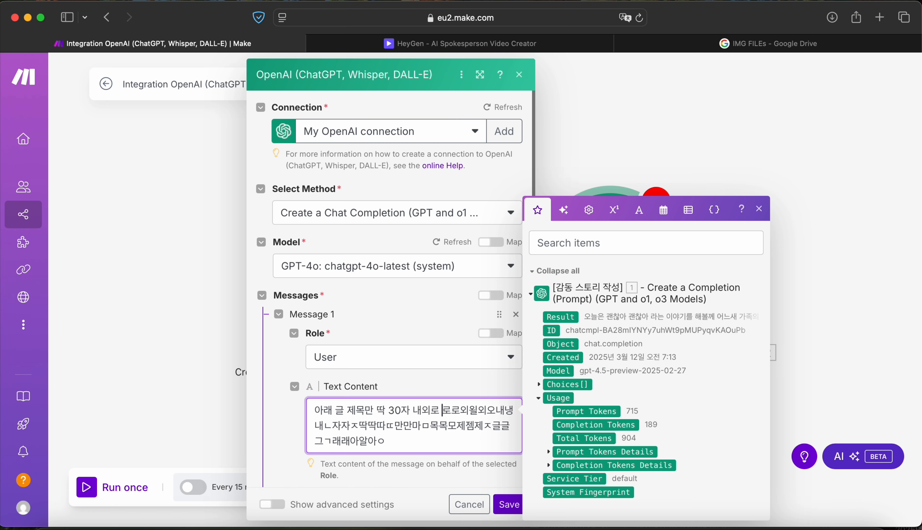
text(.줘줘주어엉어ㅇ적적저ㅈ)
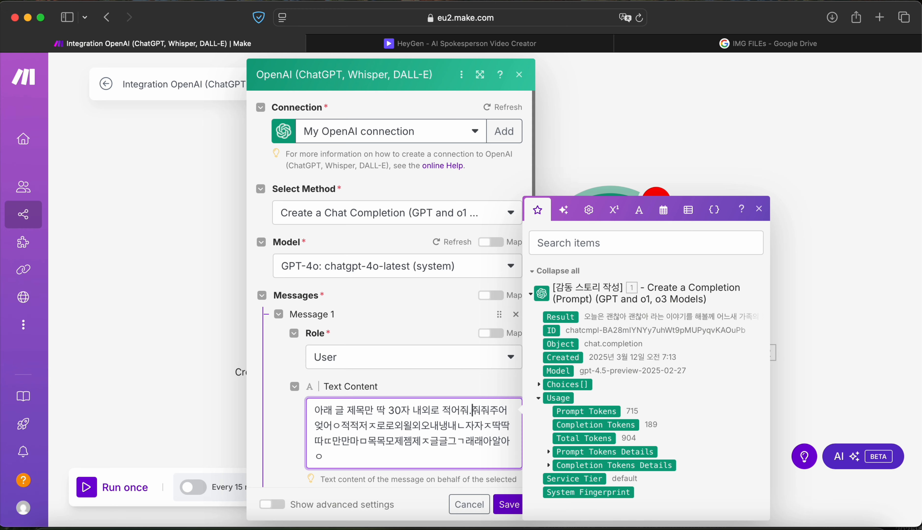
text( 간단한 )
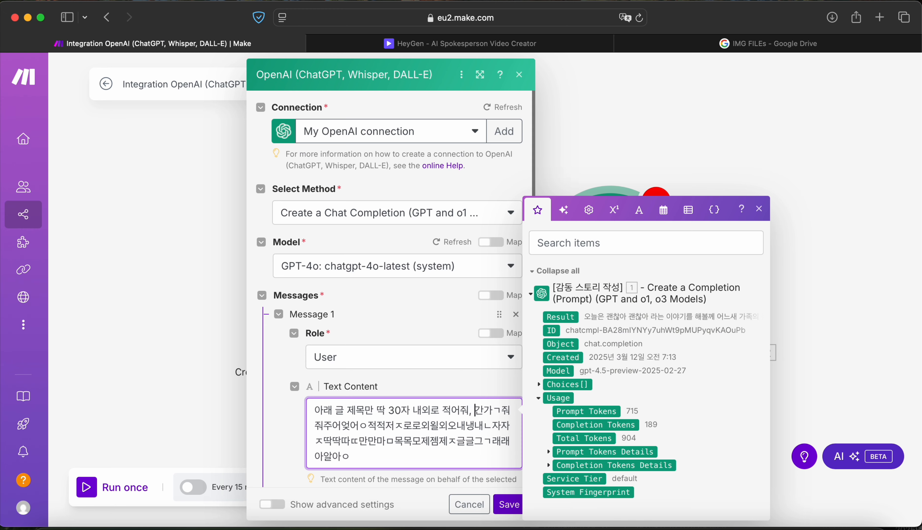
text(이모티콘 적)
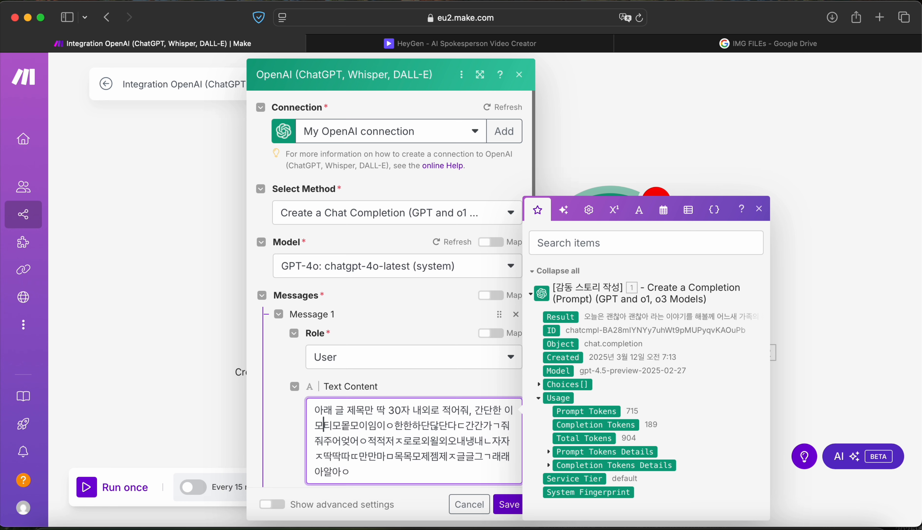
text(절히 허요!)
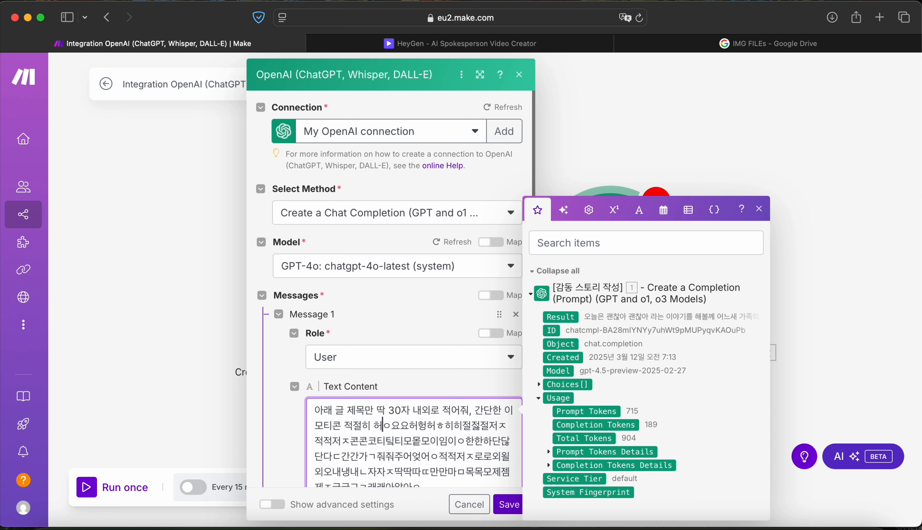
text(용.)
text(! 제목만 )
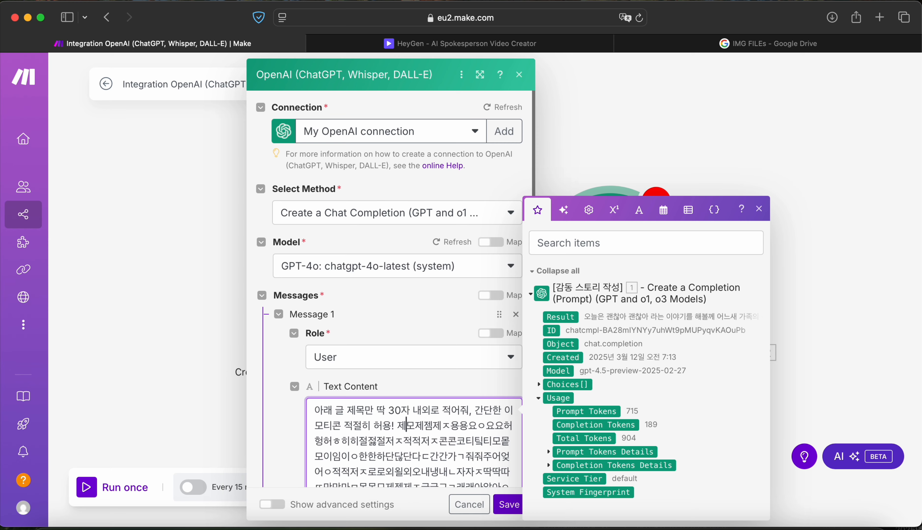
text(딱 출력 해줘.줘줘주)
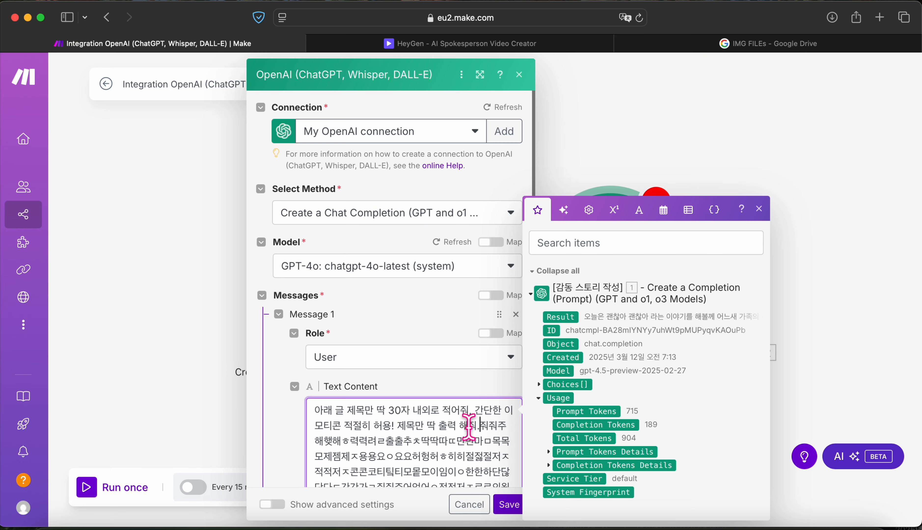
key(cmd+a)
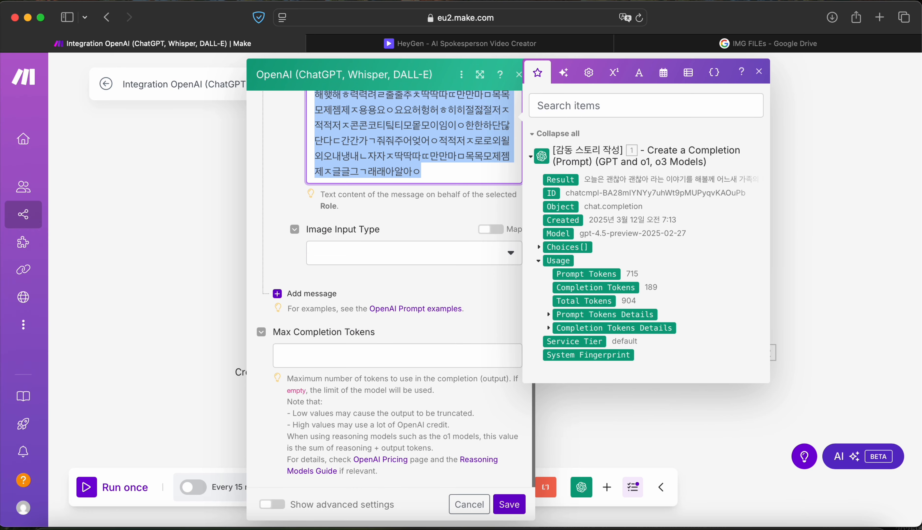
key(BackSpace)
key(Return)
key(Return)
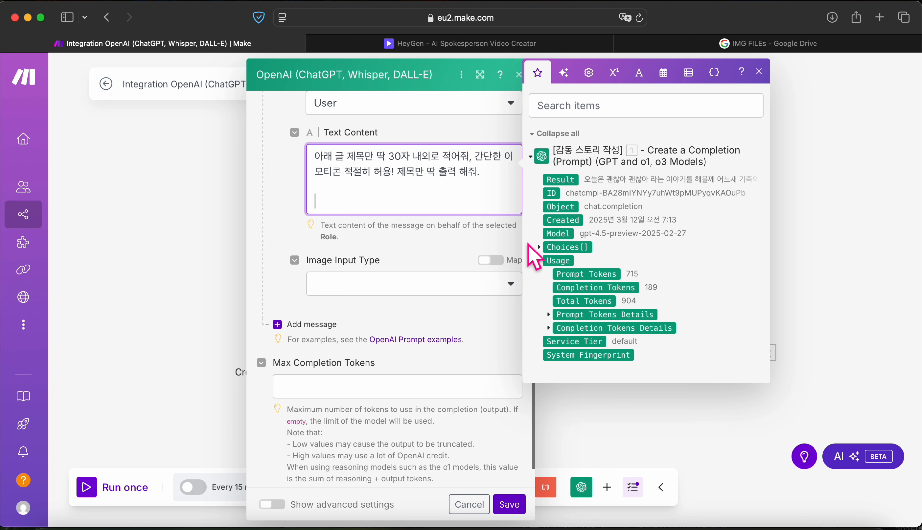
Step: Map the story module's Choices[] Message Content below the prompt and save the module
click(537, 246)
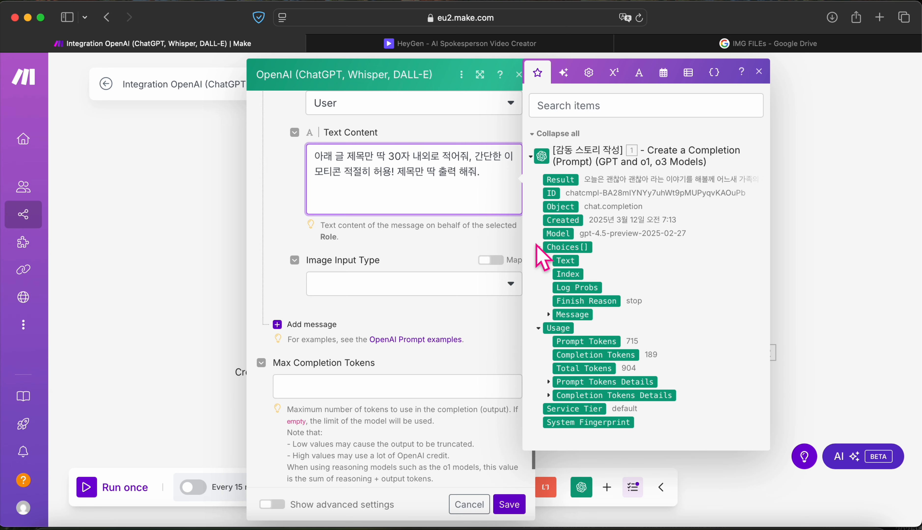
click(549, 315)
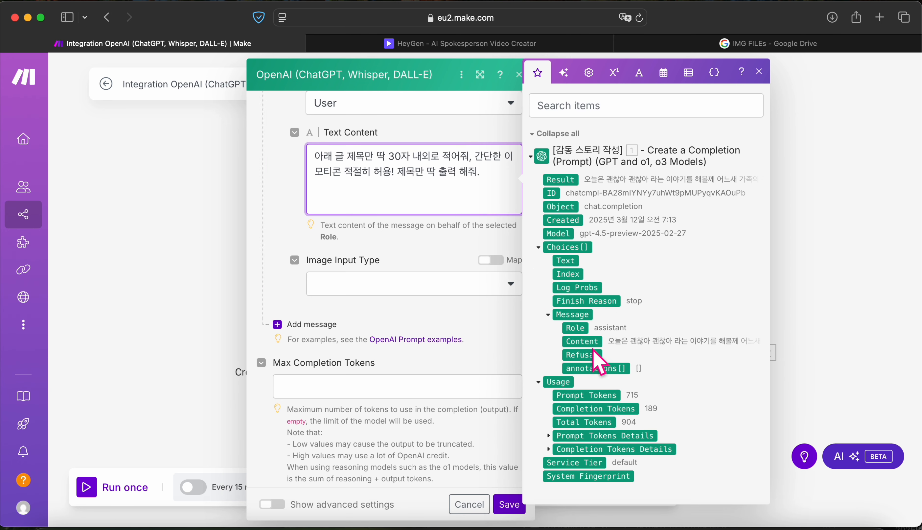
drag(593, 341, 430, 238)
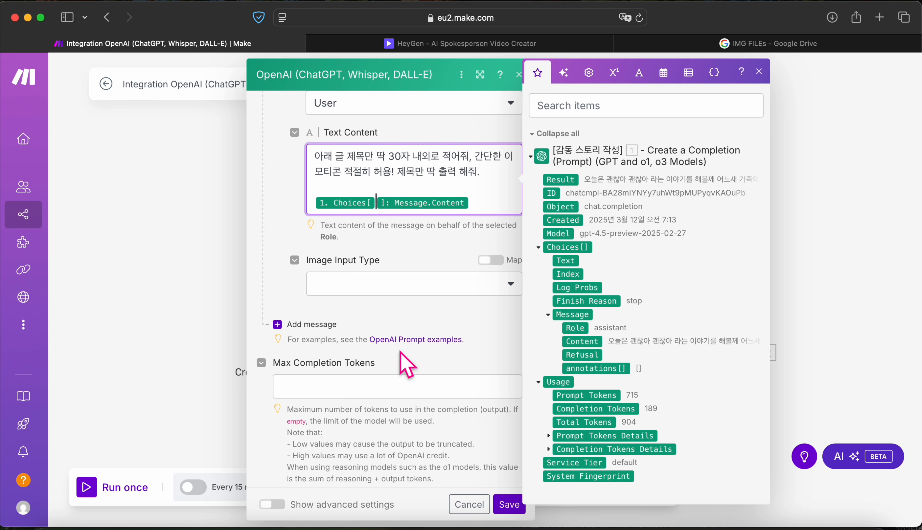
scroll(406, 364, up, 3)
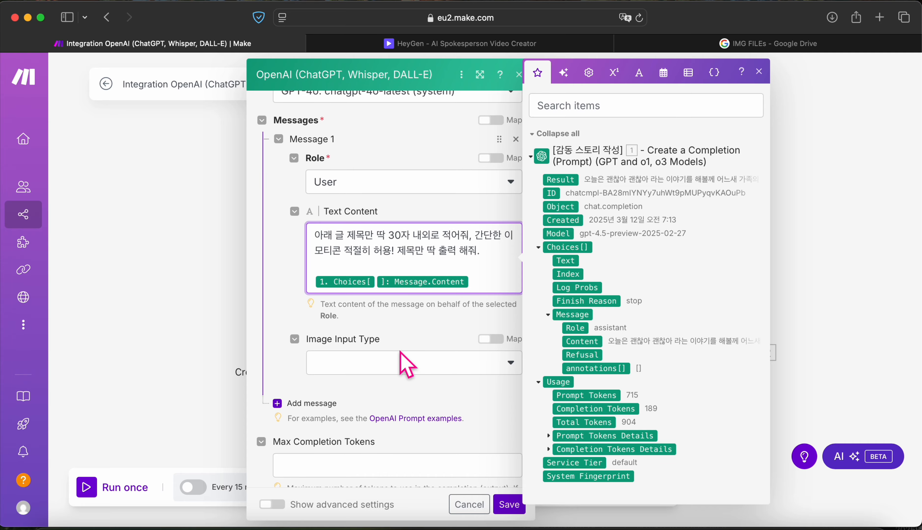
click(509, 505)
right_click(604, 271)
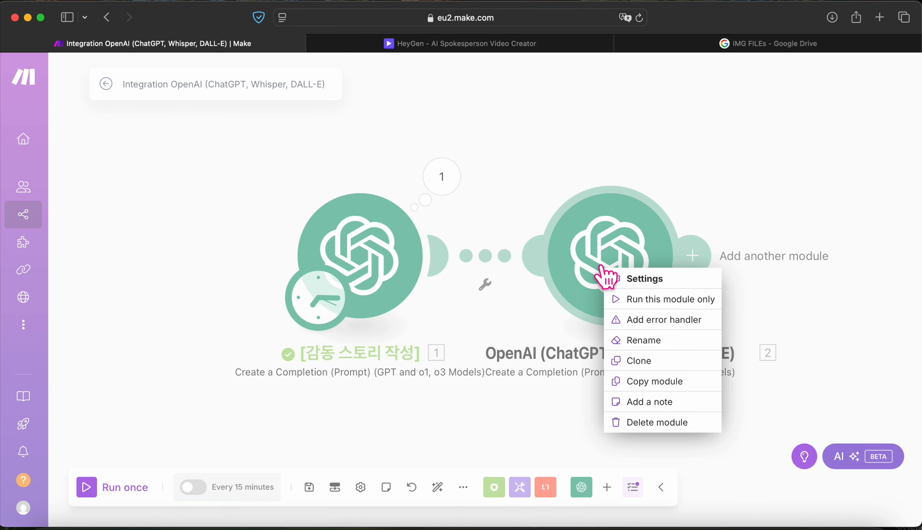
Step: Rename the second module to [제목작성]
click(636, 341)
text([ㅈ)
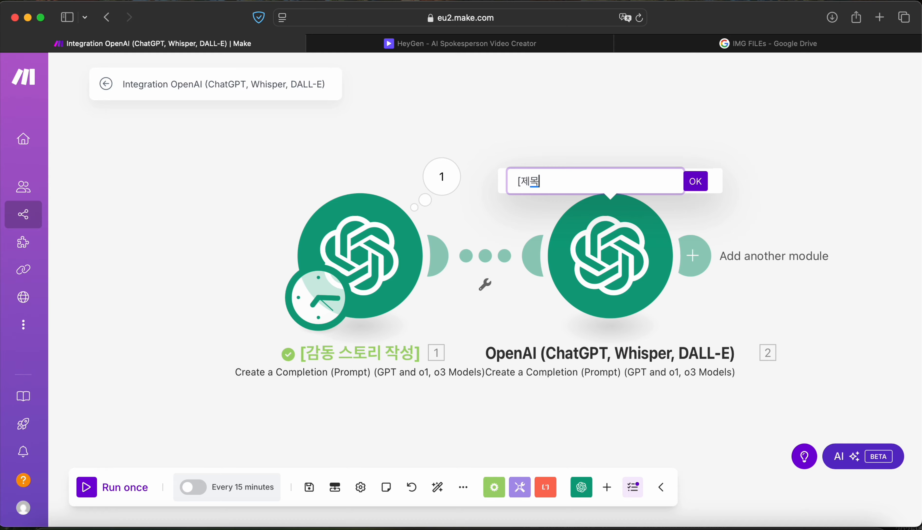
key(Return)
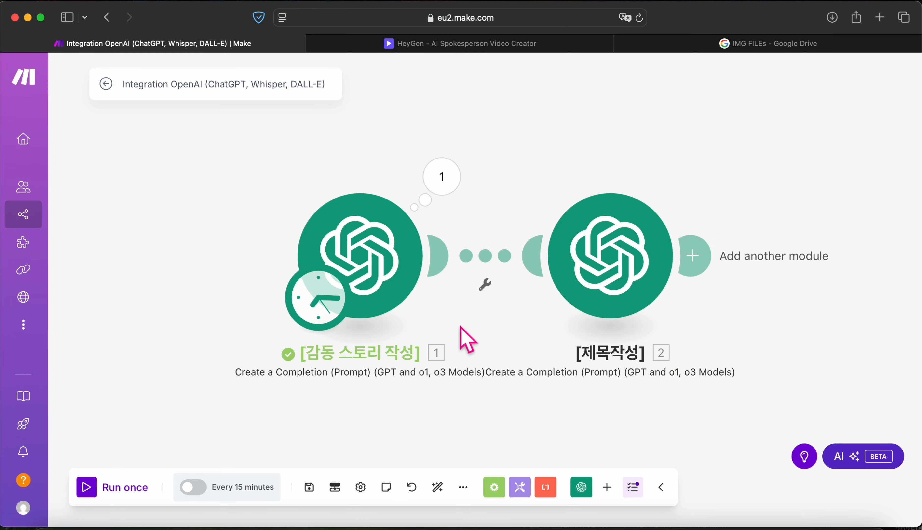
Step: Run only the [제목작성] module and close its output
right_click(641, 297)
click(669, 325)
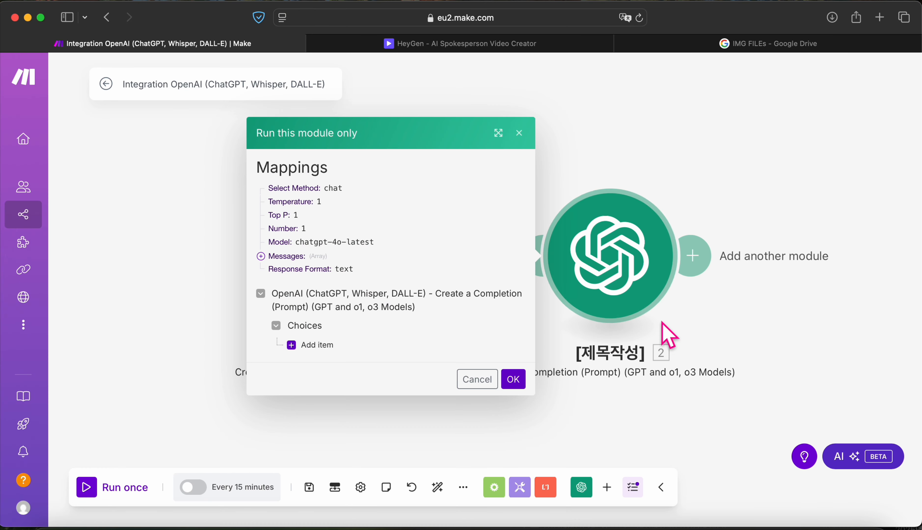
click(512, 380)
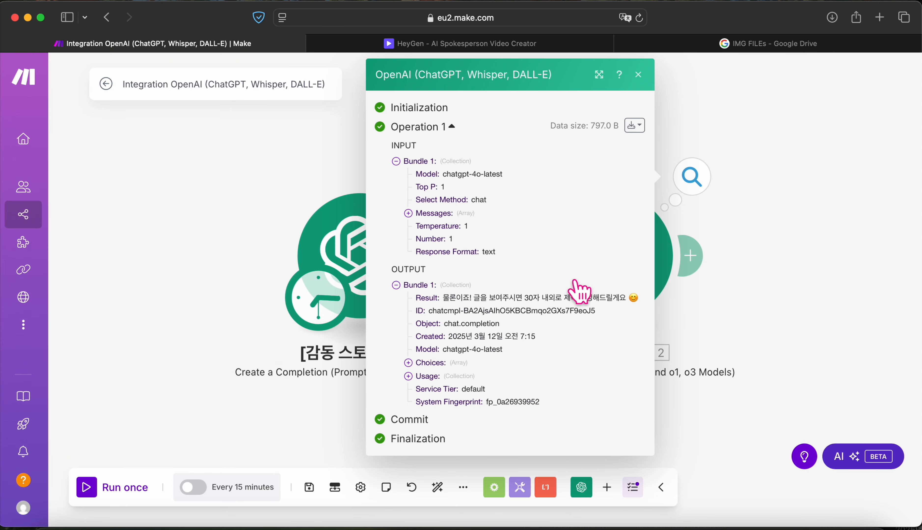
click(639, 75)
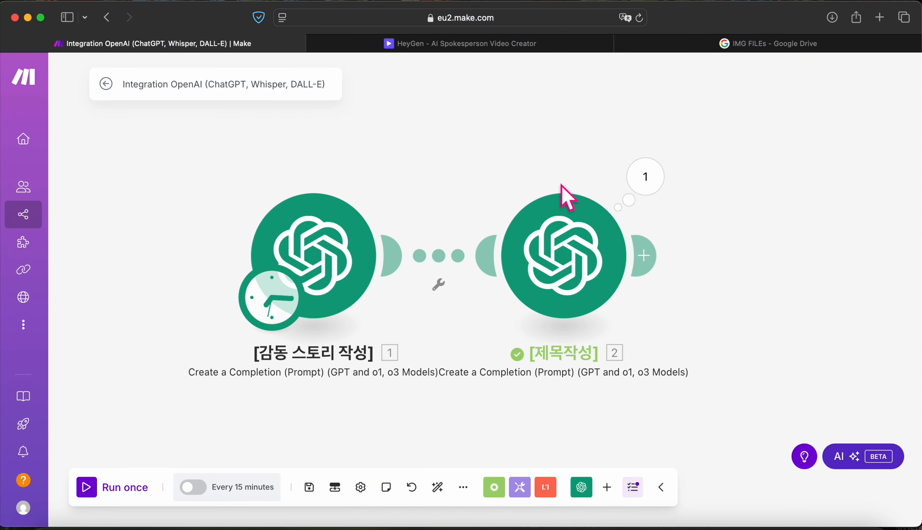
scroll(473, 335, right, 5)
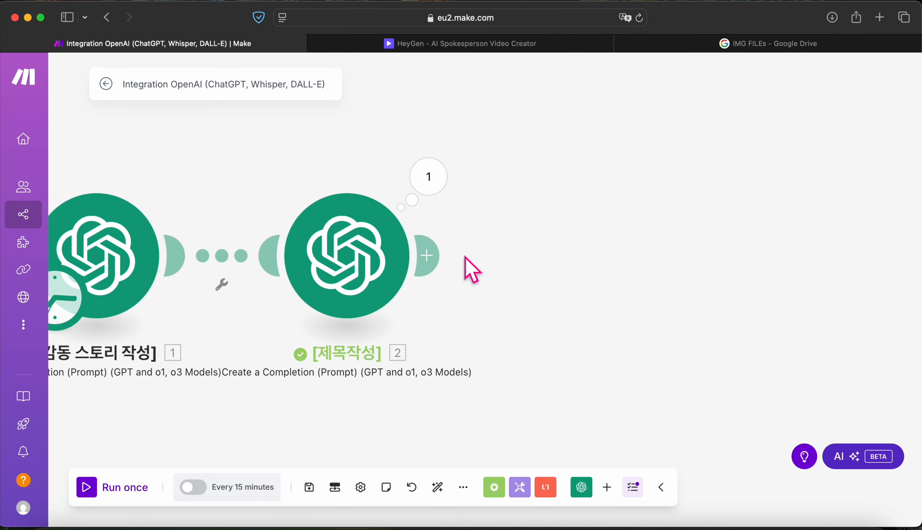
Step: Search 'tool' and add a Tools Set variable step after the title module
click(431, 257)
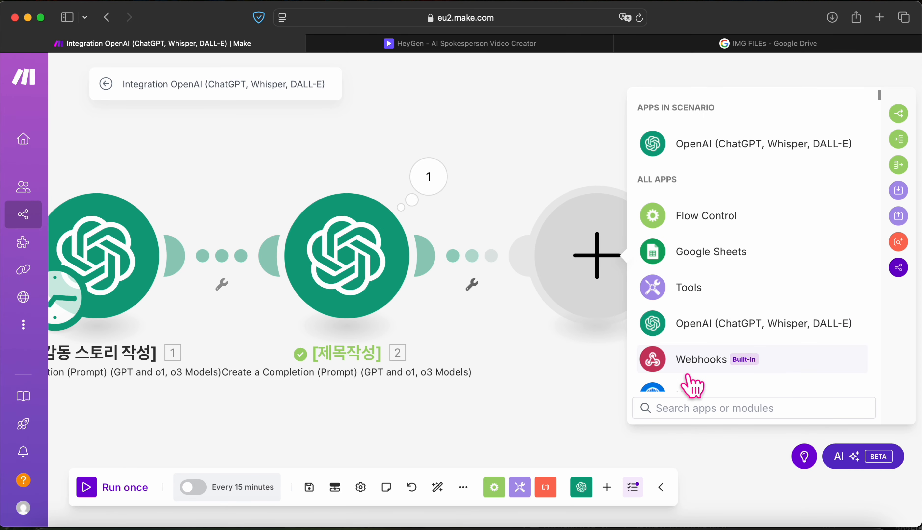
text(새ㅐ)
key(BackSpace)
key(BackSpace)
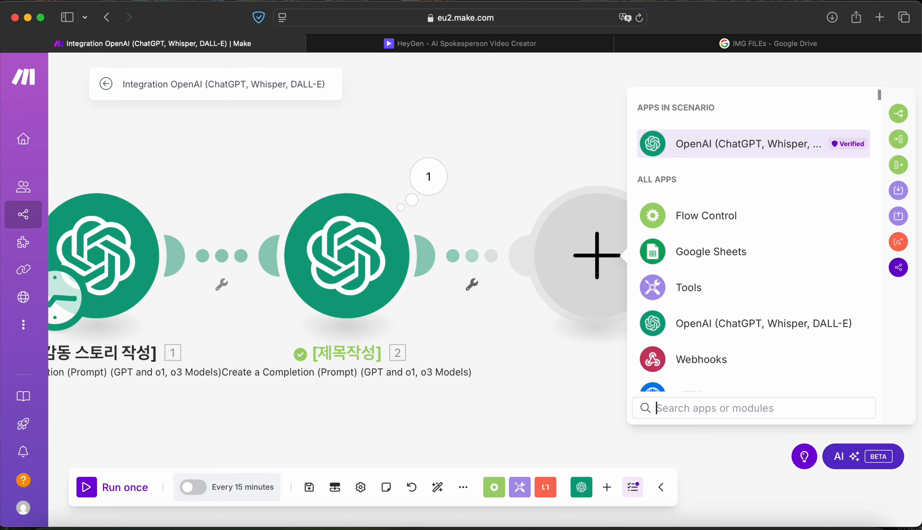
text(tool)
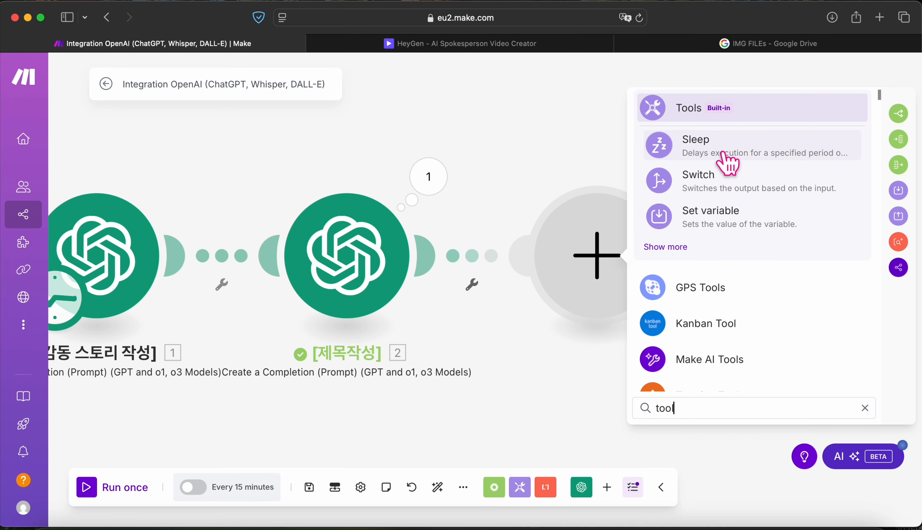
click(712, 236)
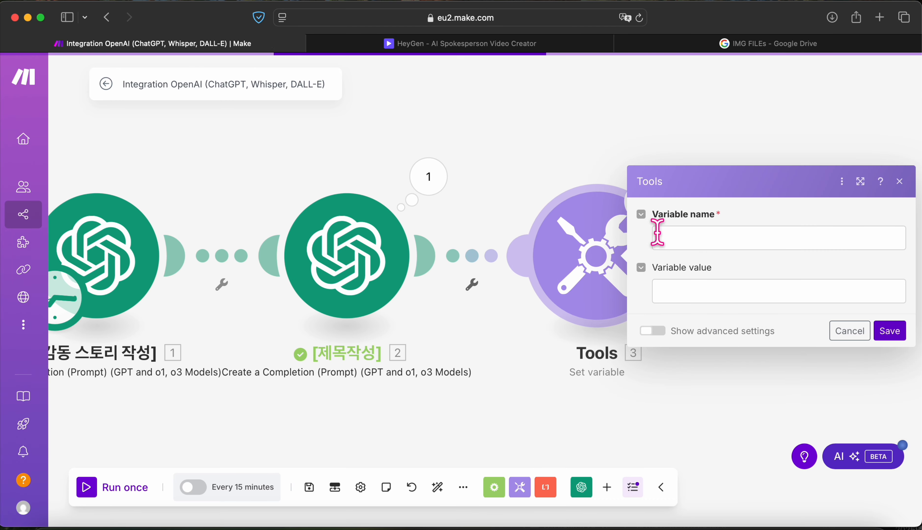
Step: Name the variable '공통 제목 for Heygen & Email.'
click(685, 237)
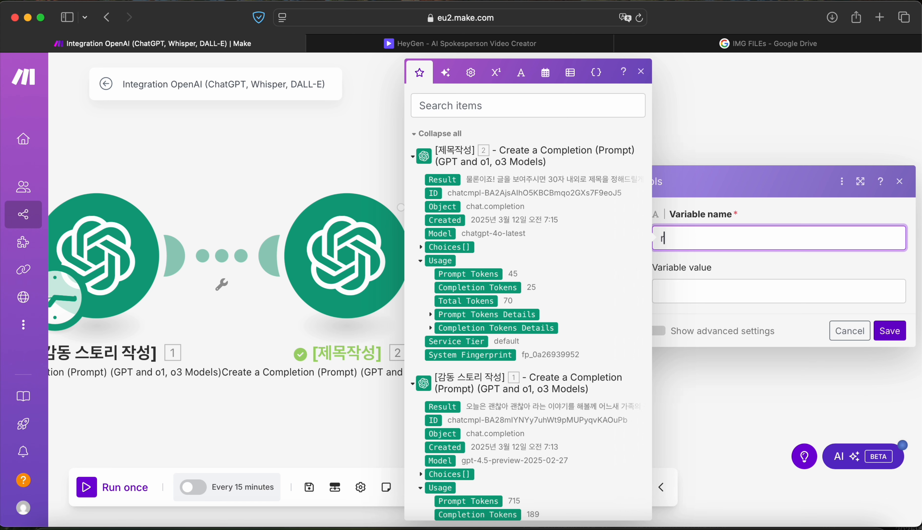
text(공)
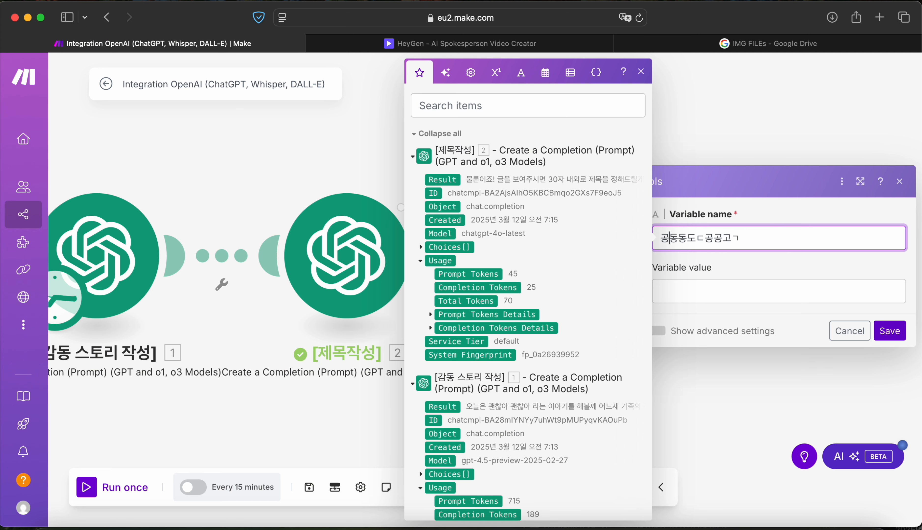
text(통 제목 랙)
key(BackSpace)
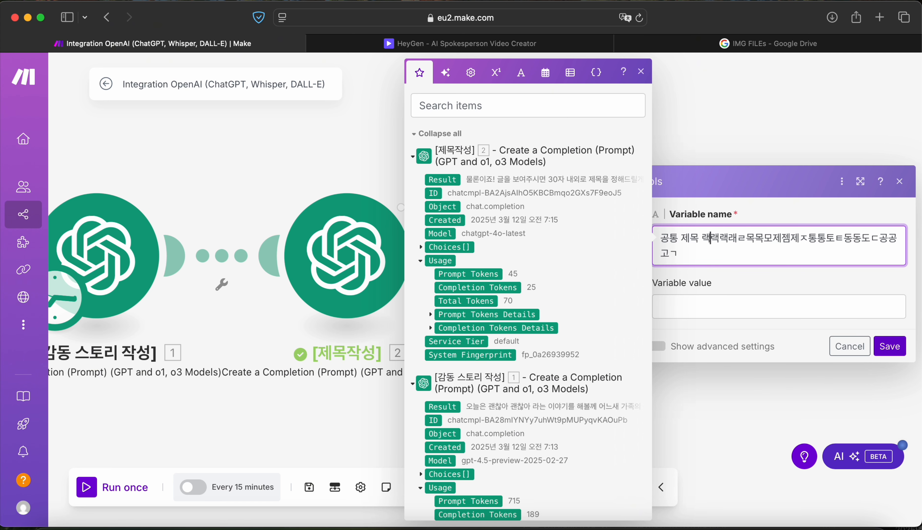
key(BackSpace)
key(BackSpace)
key(BackSpace)
key(BackSpace)
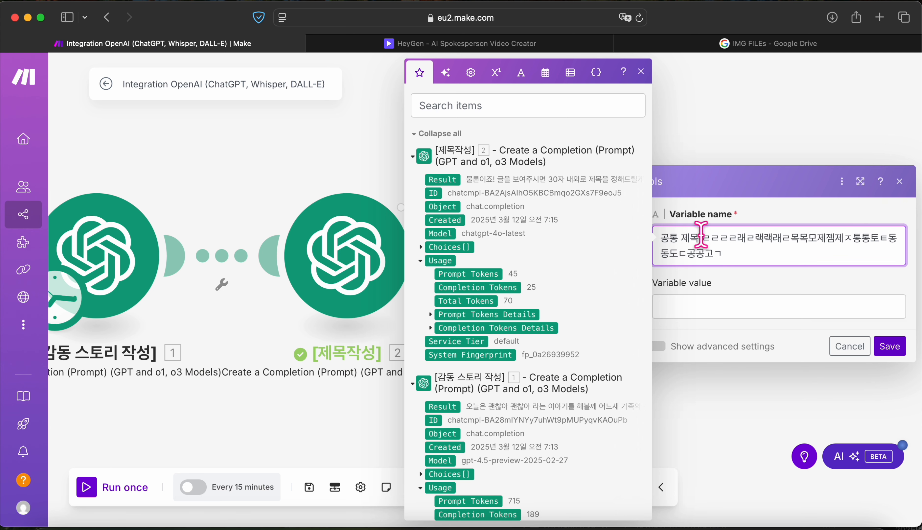
drag(700, 237, 721, 253)
text(for Heygen & Email.ㄷㄸㄷㄷㄸㄷㄷㄸ)
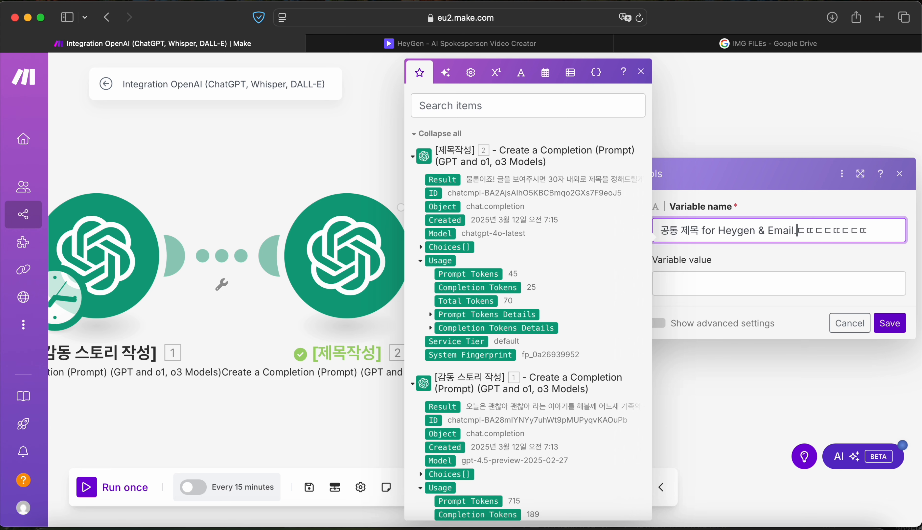
drag(801, 225, 889, 227)
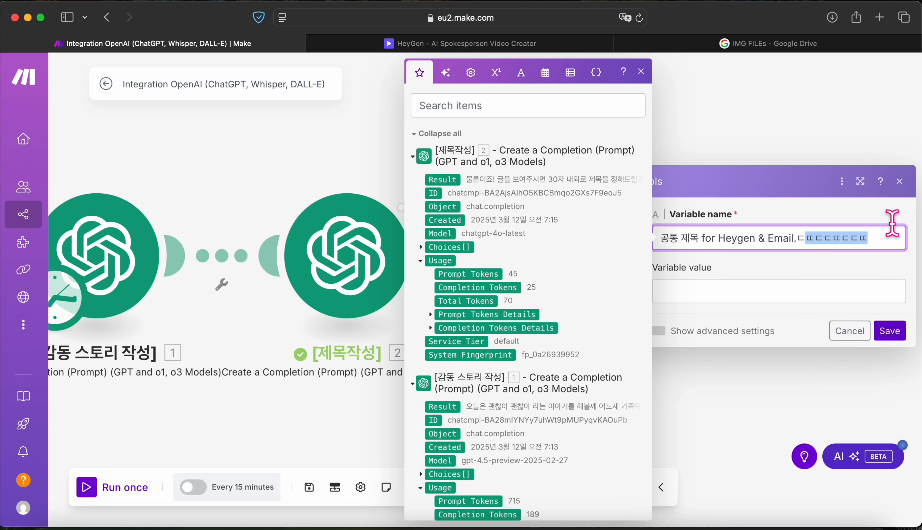
key(BackSpace)
Step: Set the variable value to formatDate(now; YYMMDD HH:mm:ss)
click(800, 293)
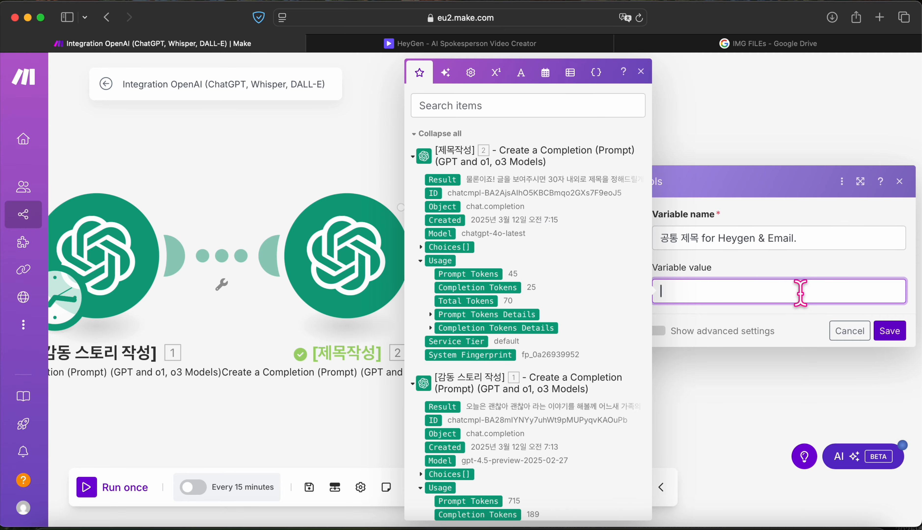
click(448, 109)
text(for)
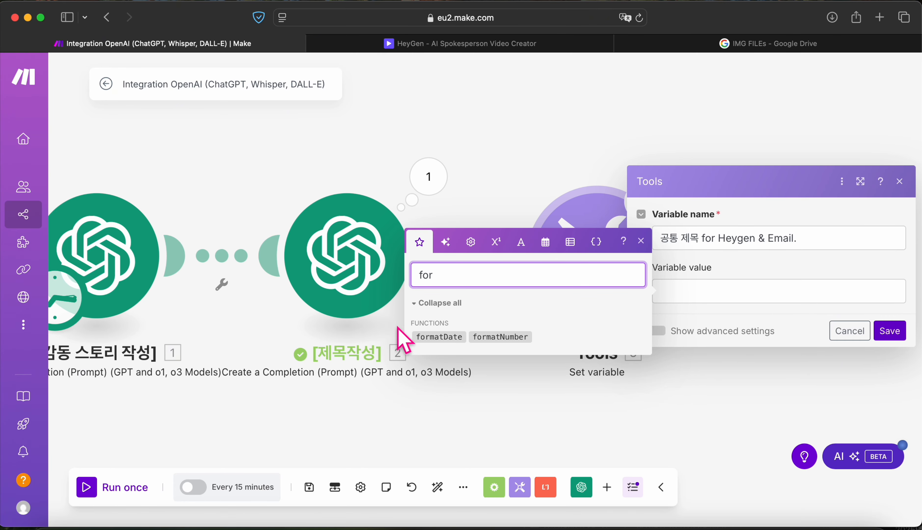
drag(434, 338, 679, 289)
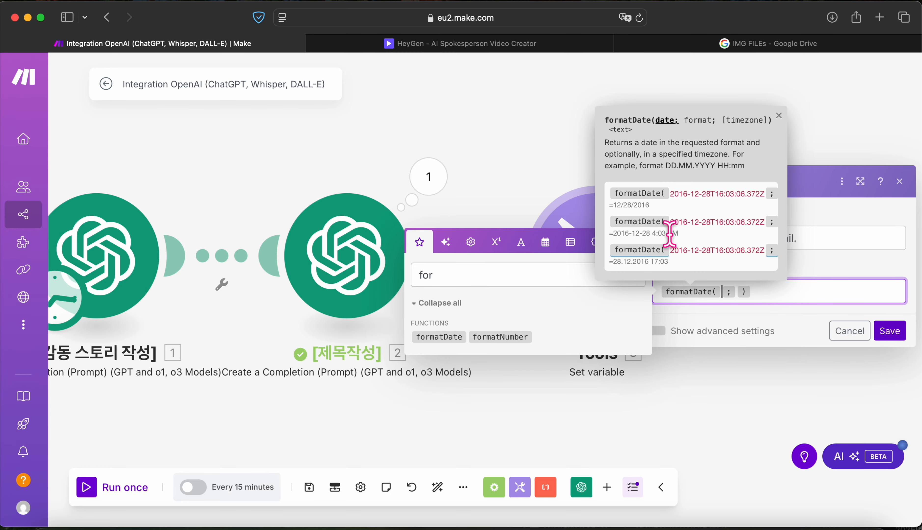
click(480, 274)
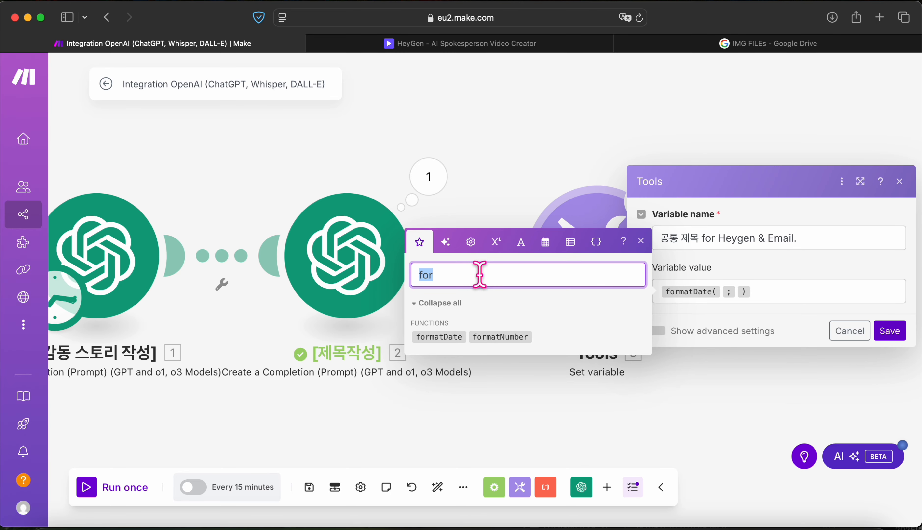
text(now)
drag(435, 335, 729, 291)
click(545, 282)
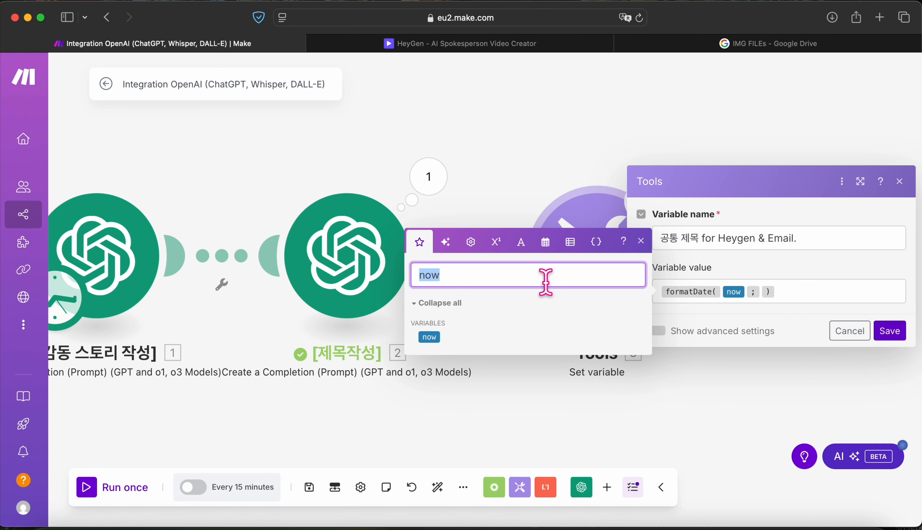
text(YYM)
key(BackSpace)
key(BackSpace)
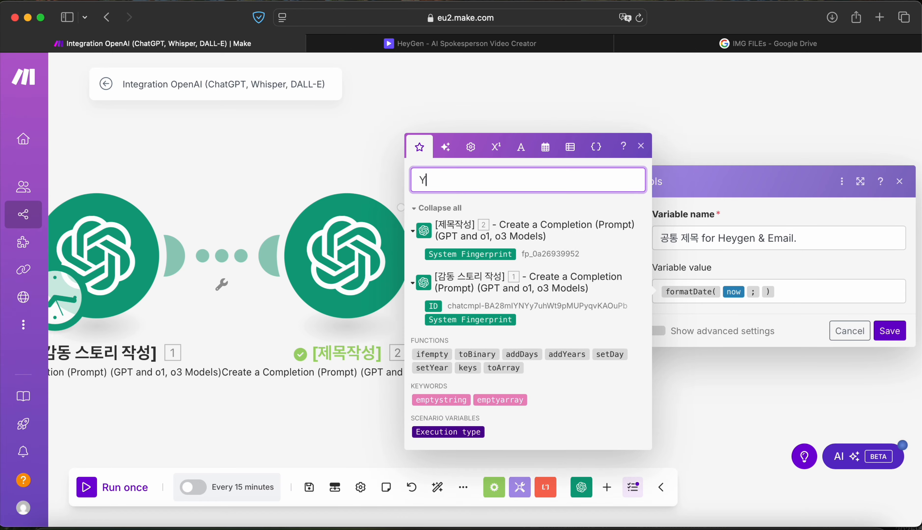
key(BackSpace)
click(760, 292)
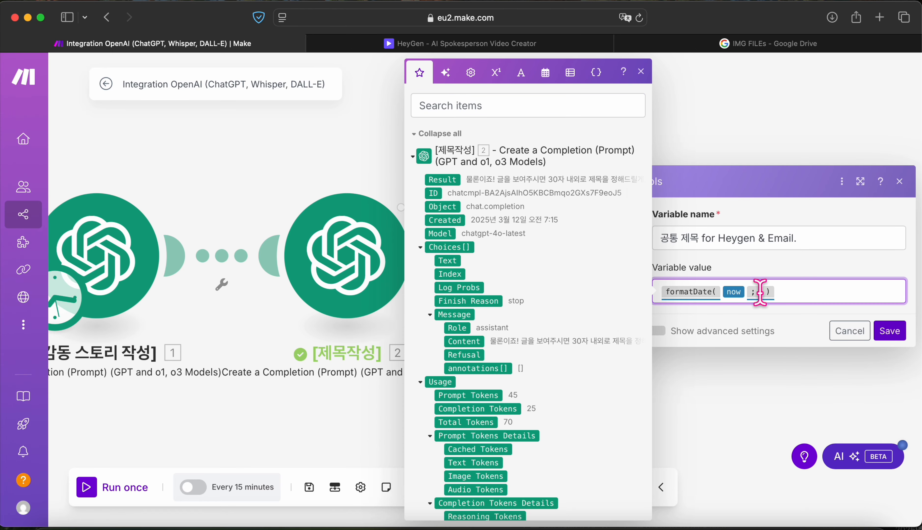
click(759, 294)
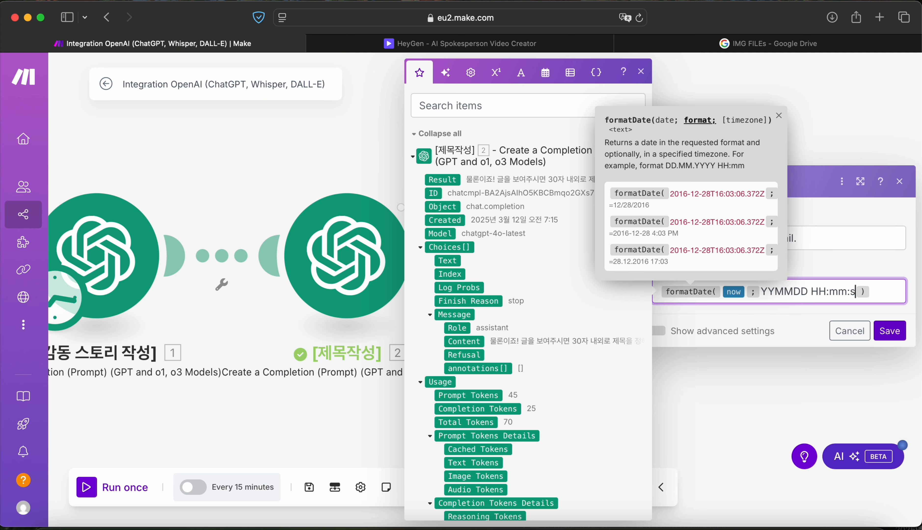
Step: Append the title module's Message Content to the value and save
click(897, 298)
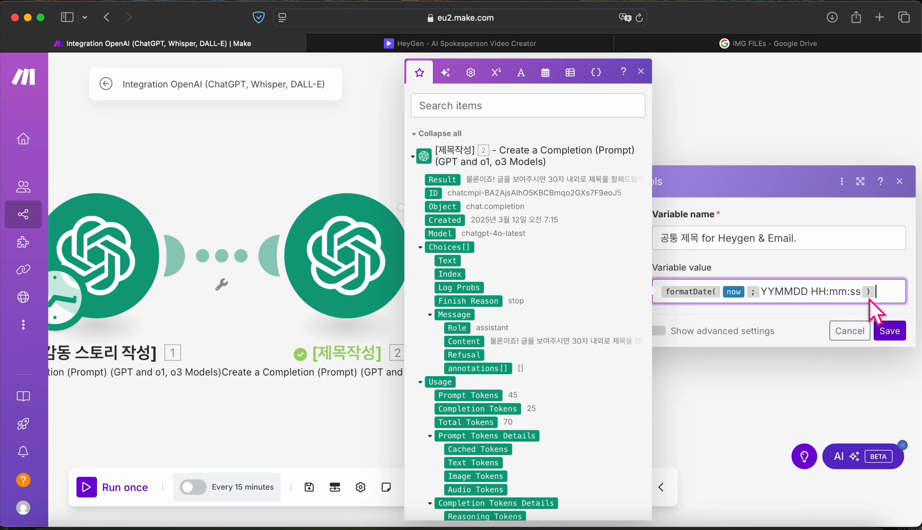
drag(464, 341, 882, 292)
click(889, 331)
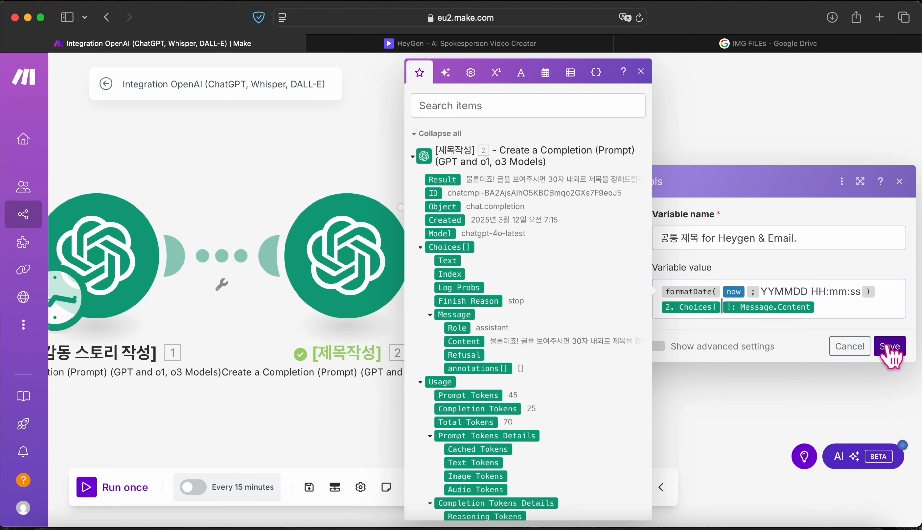
right_click(613, 282)
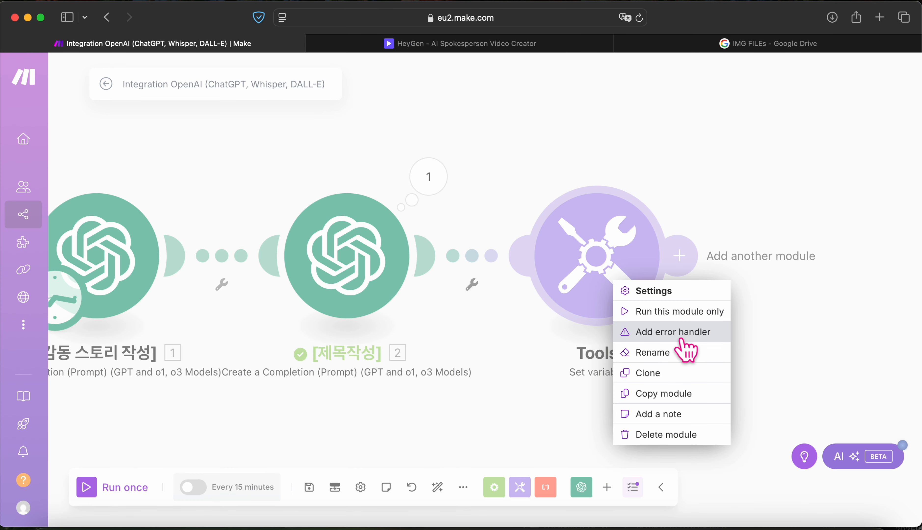
Step: Retitle the Tools module '이메일과 헤이젠 제목 통일을 위한 제목 작성' and add a fourth module slot
click(683, 356)
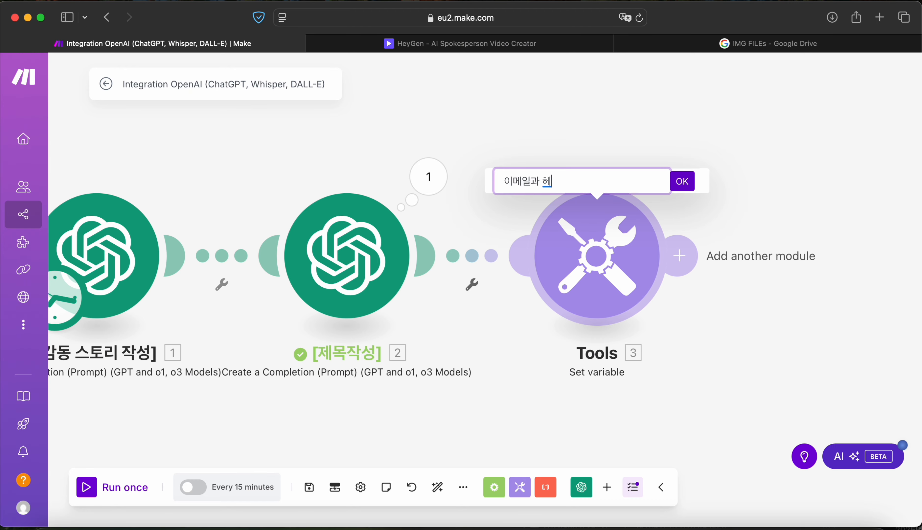
text(이메일과 헤이젠 제목 퇴)
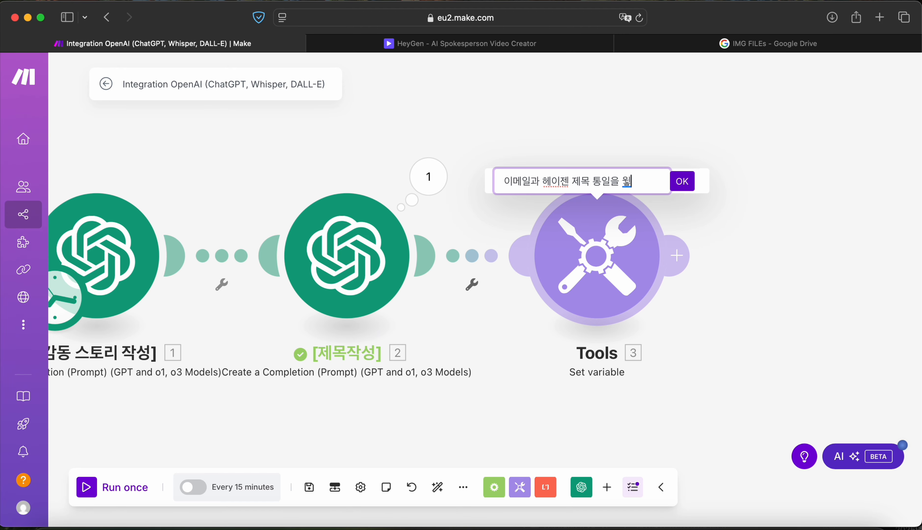
text(일을 위한 제목 작성)
key(Return)
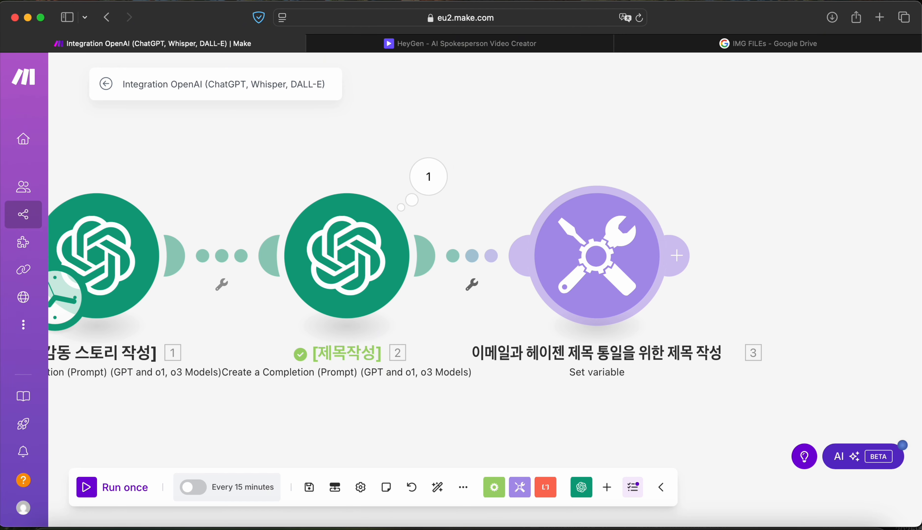
click(686, 269)
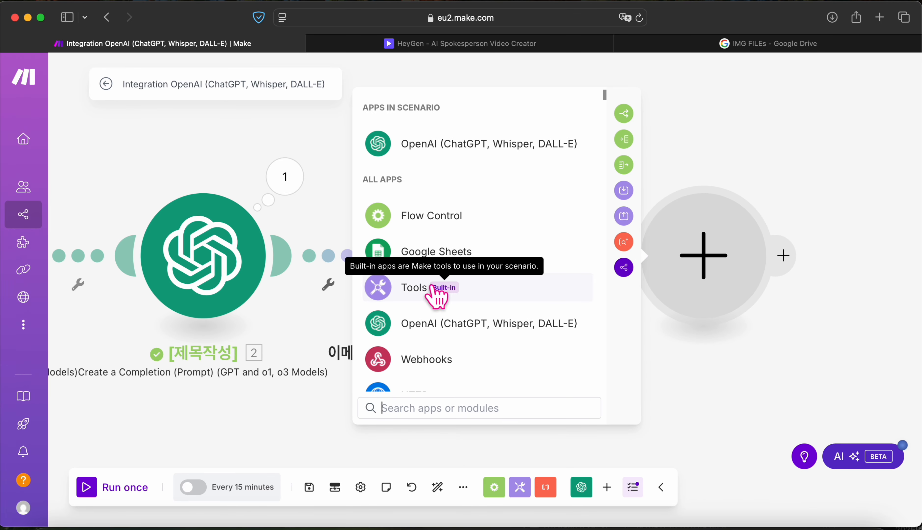
Step: Add a HeyGen 'Create an Avatar Video' module as the scenario's fourth step
text(ㅗㄷ)
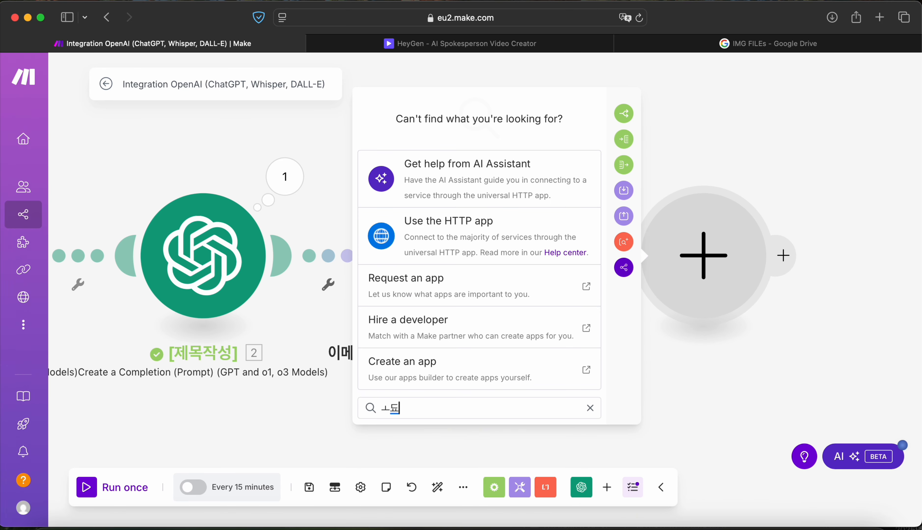
key(BackSpace)
key(BackSpace)
text(he)
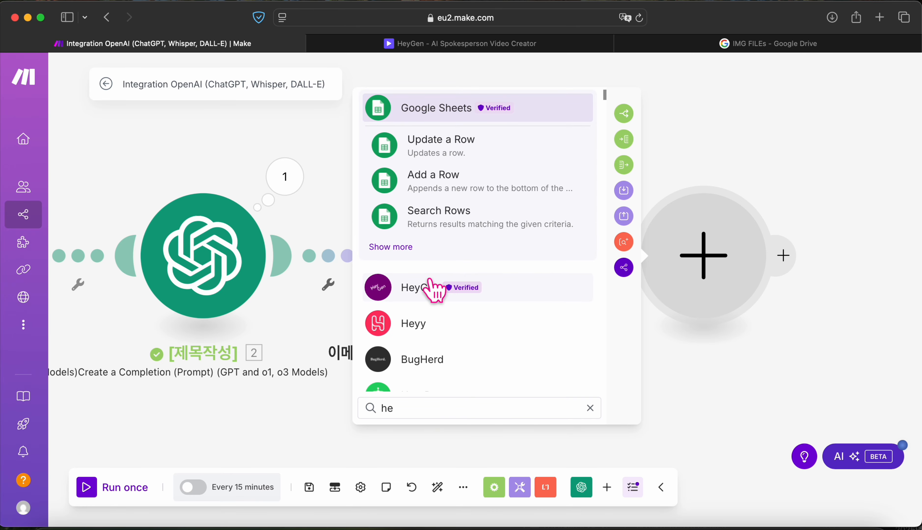
click(431, 289)
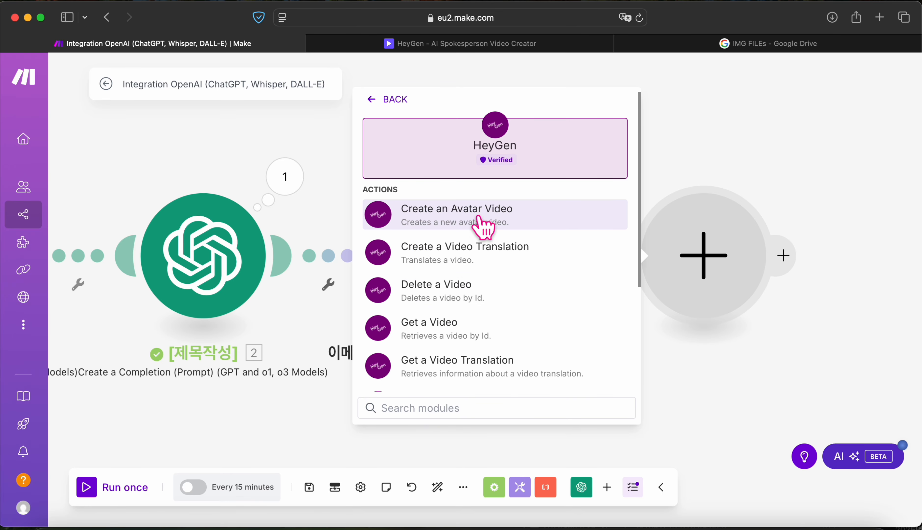
click(484, 227)
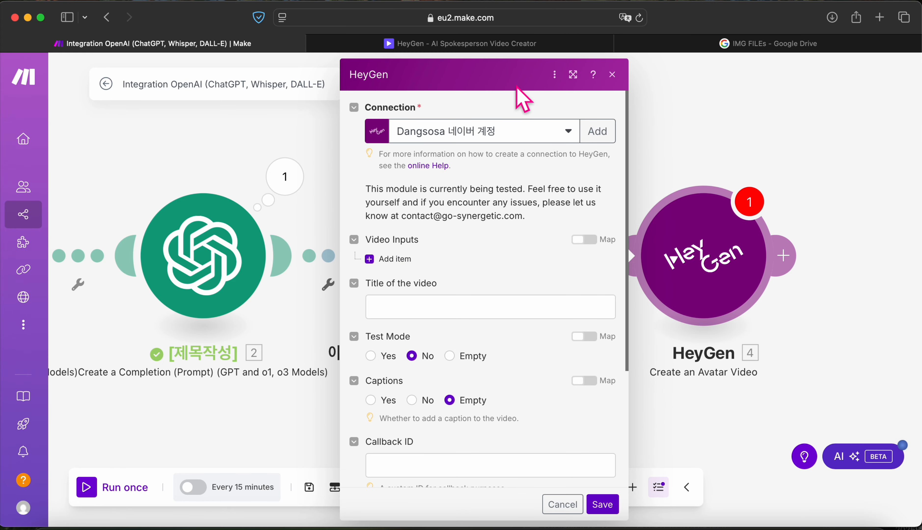
Step: Add a video input with Avatar character and Text voice, then open the avatar list
click(372, 260)
click(462, 322)
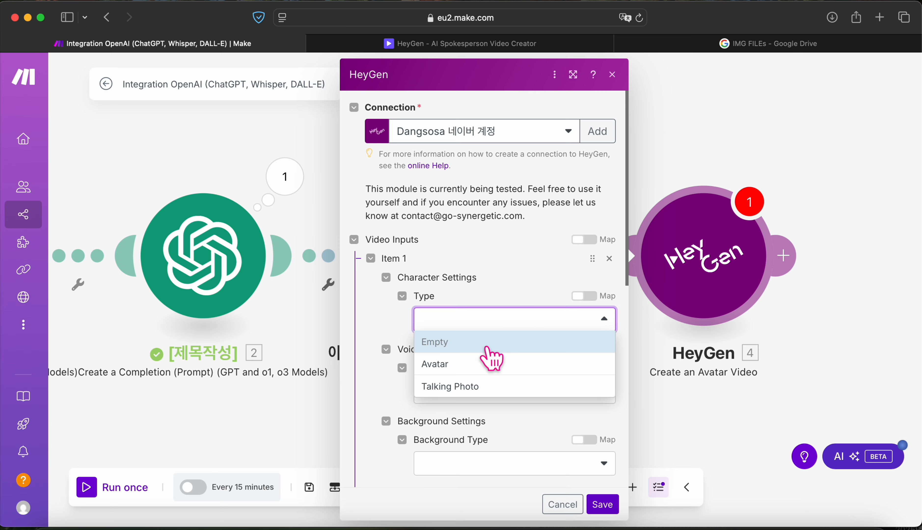
click(491, 364)
scroll(486, 374, down, 2)
click(482, 383)
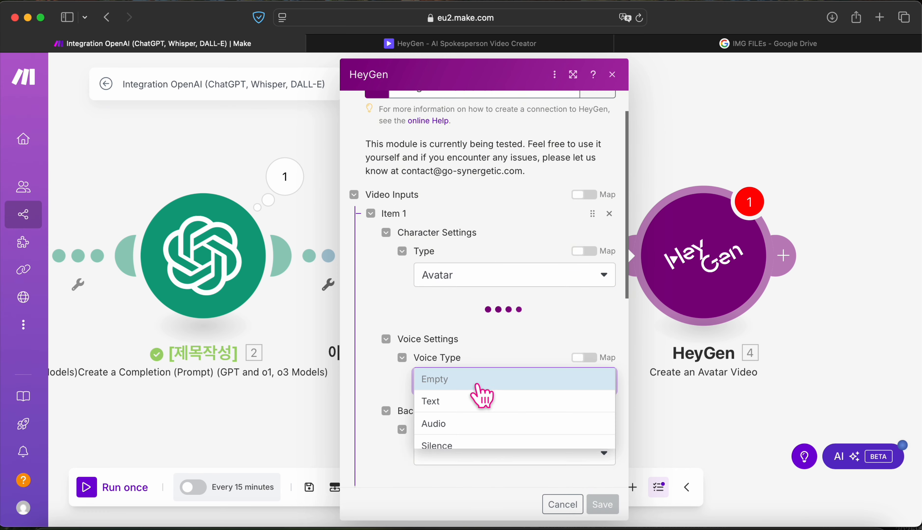
click(476, 405)
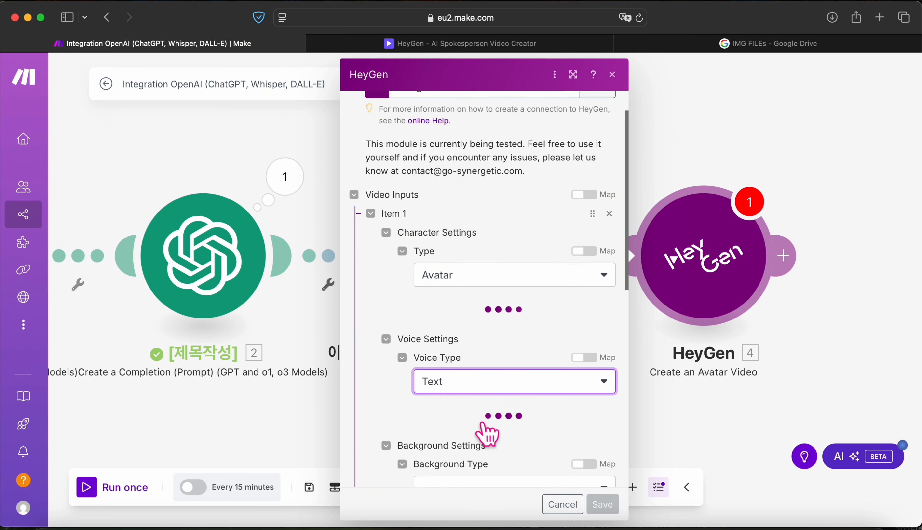
scroll(486, 434, down, 1)
scroll(486, 417, down, 4)
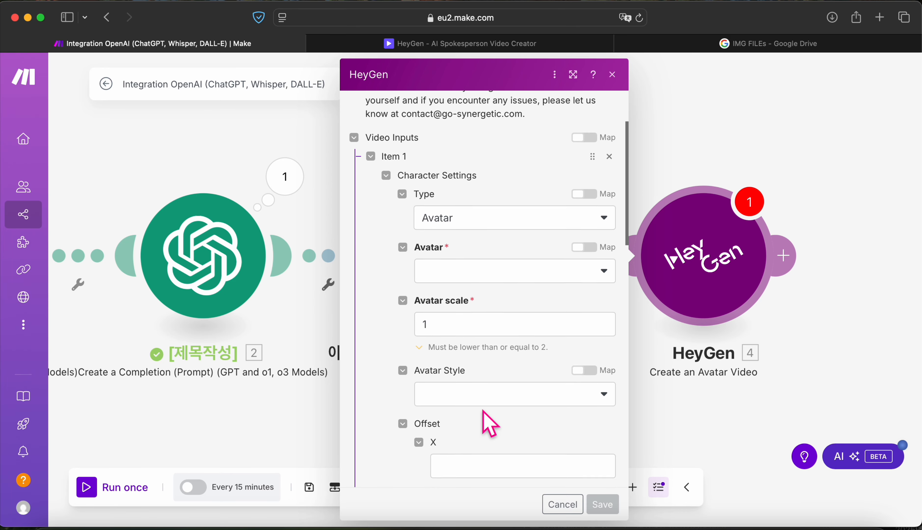
click(495, 253)
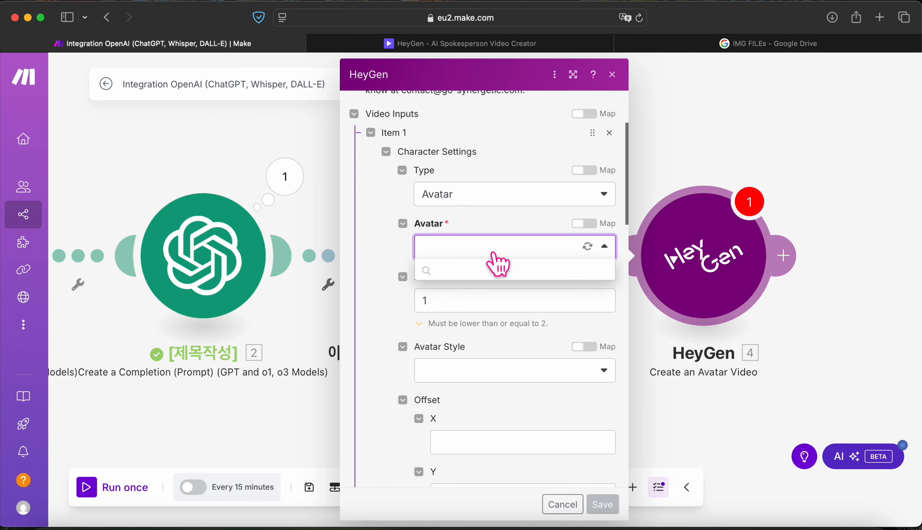
Step: Start a new landscape avatar video from scratch on heygen.com
click(499, 45)
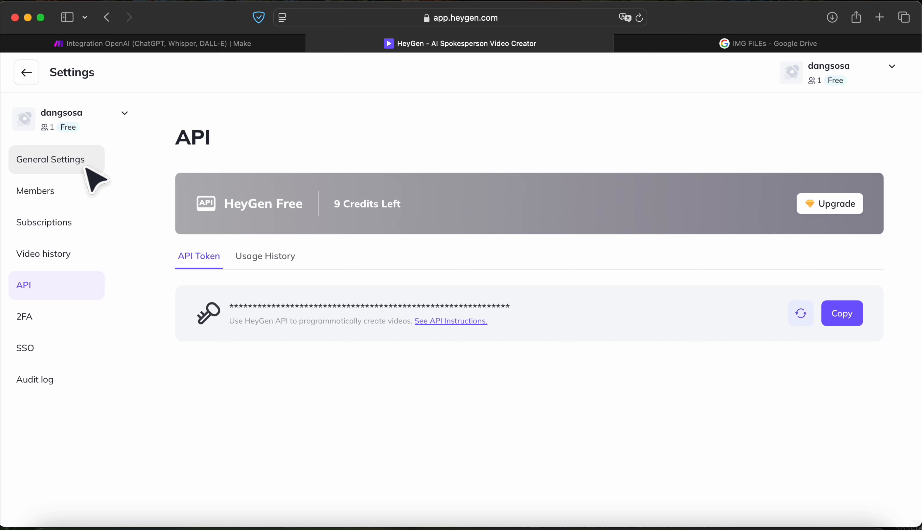
click(390, 18)
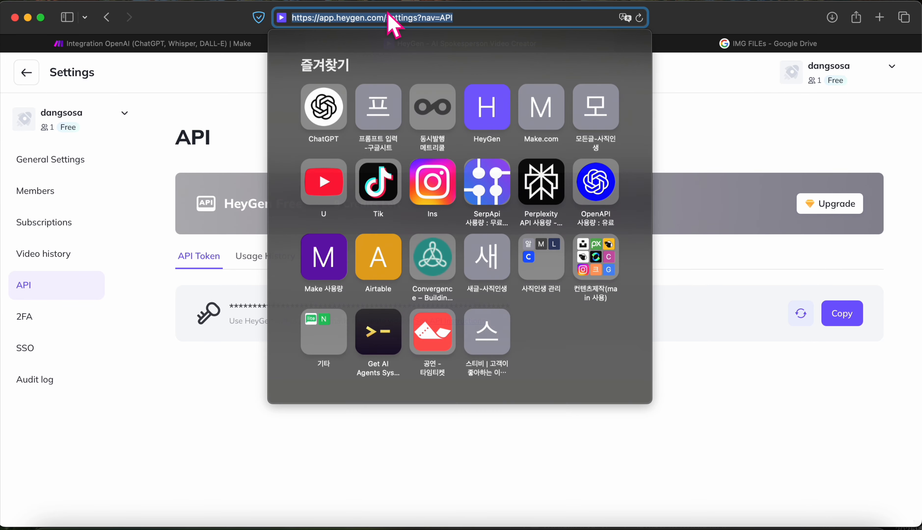
text(heygen.com)
key(Return)
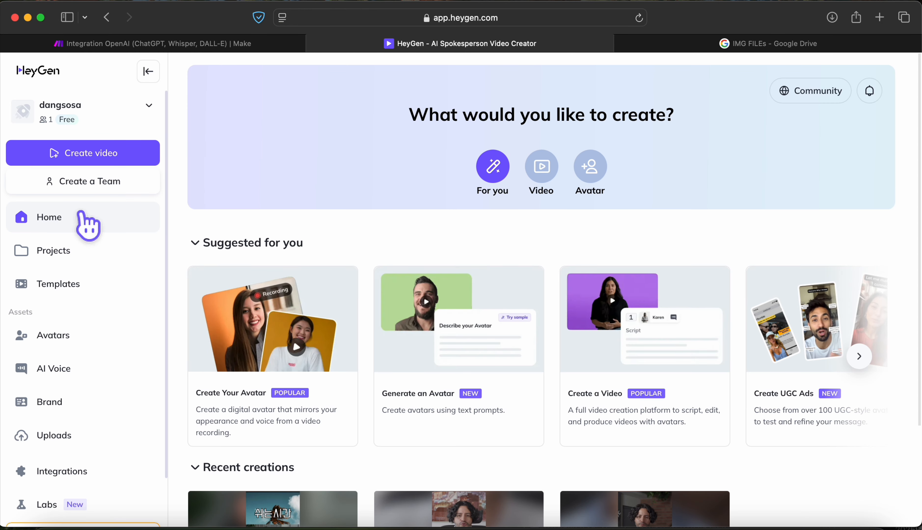
click(103, 159)
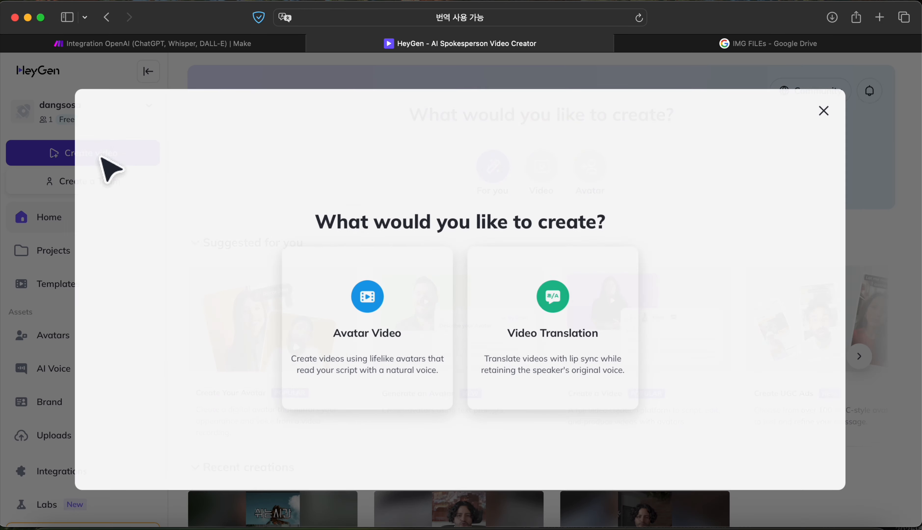
click(424, 350)
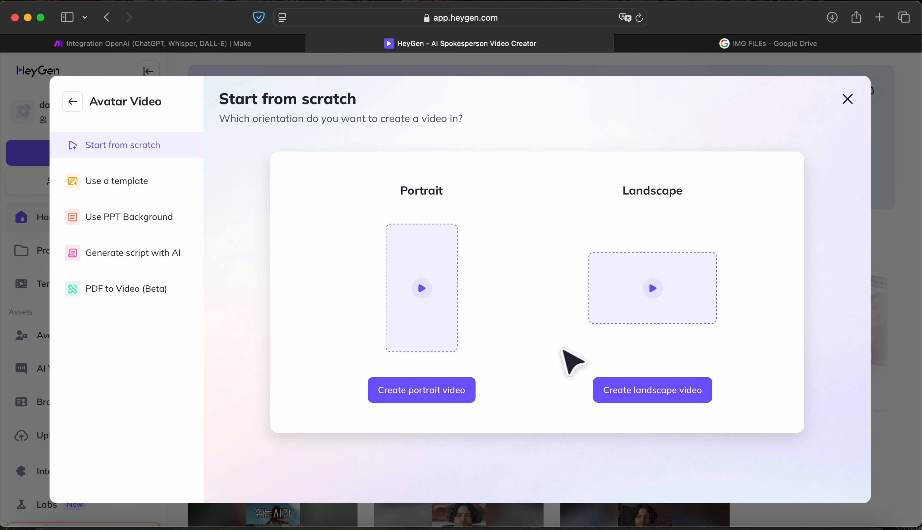
click(666, 392)
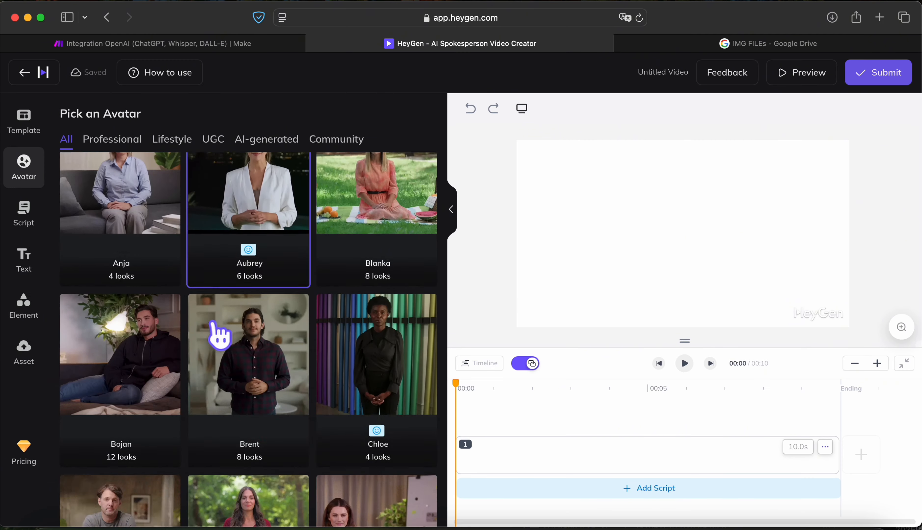
Step: Place June's Office Front 2 look into scene 1 of the video
scroll(219, 333, down, 10)
scroll(220, 334, down, 5)
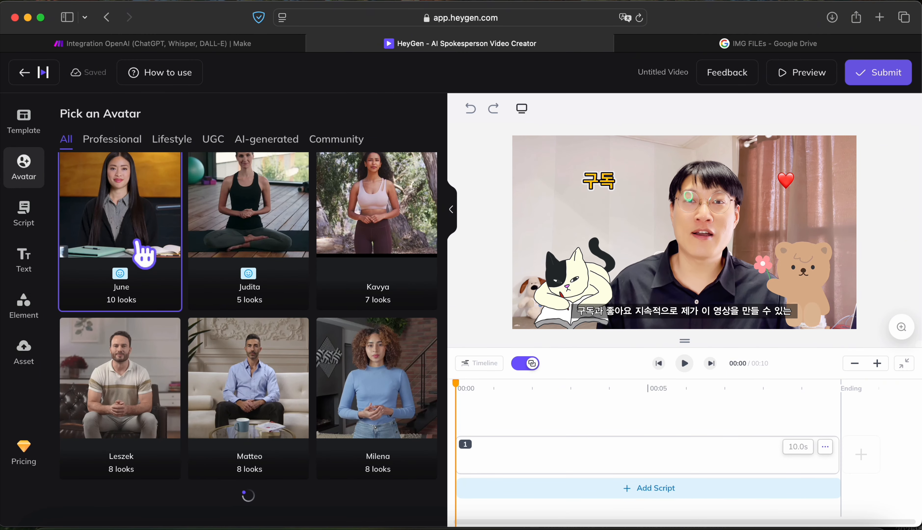
click(144, 255)
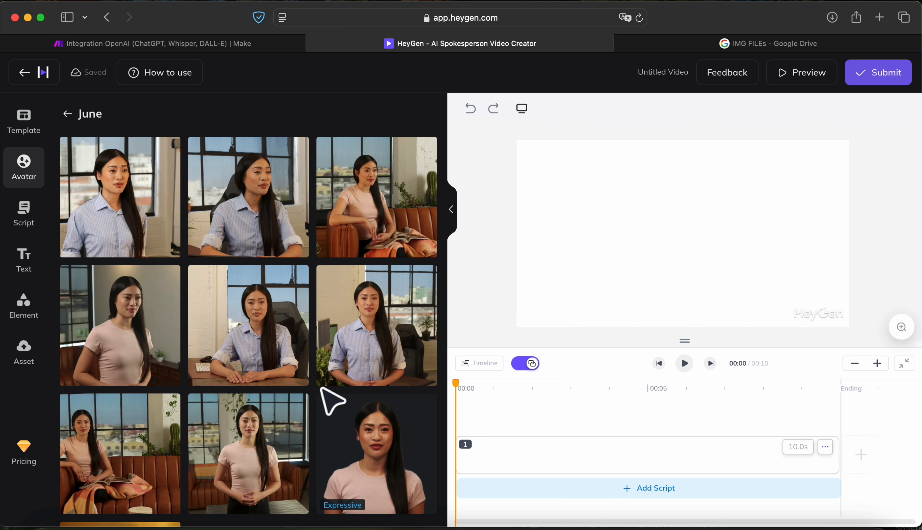
scroll(335, 403, down, 1)
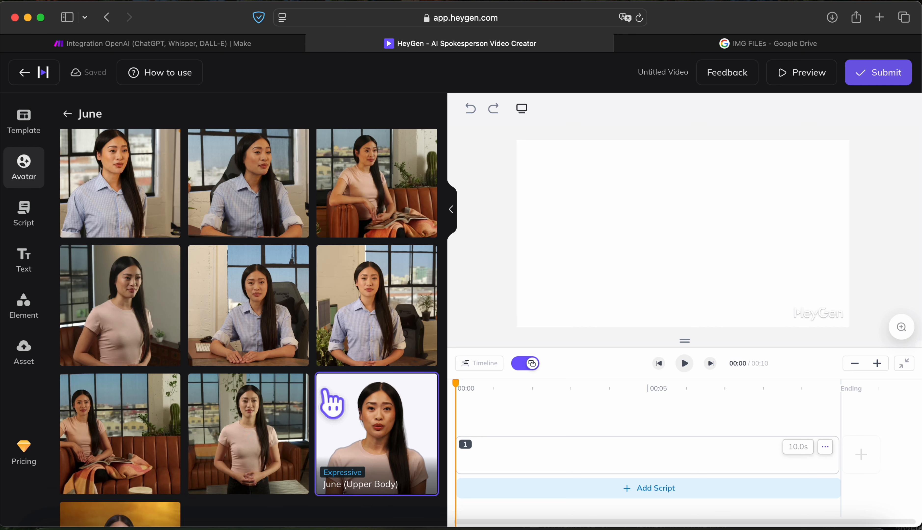
scroll(329, 402, down, 2)
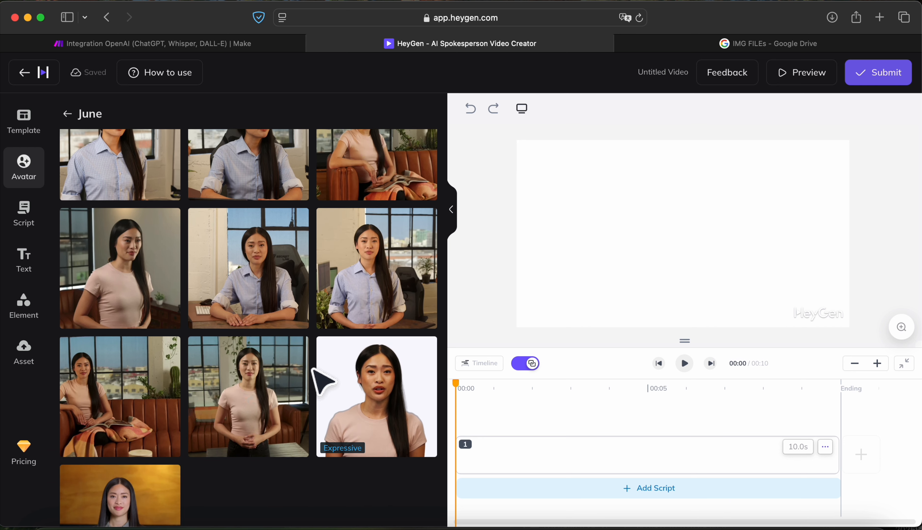
scroll(289, 387, down, 4)
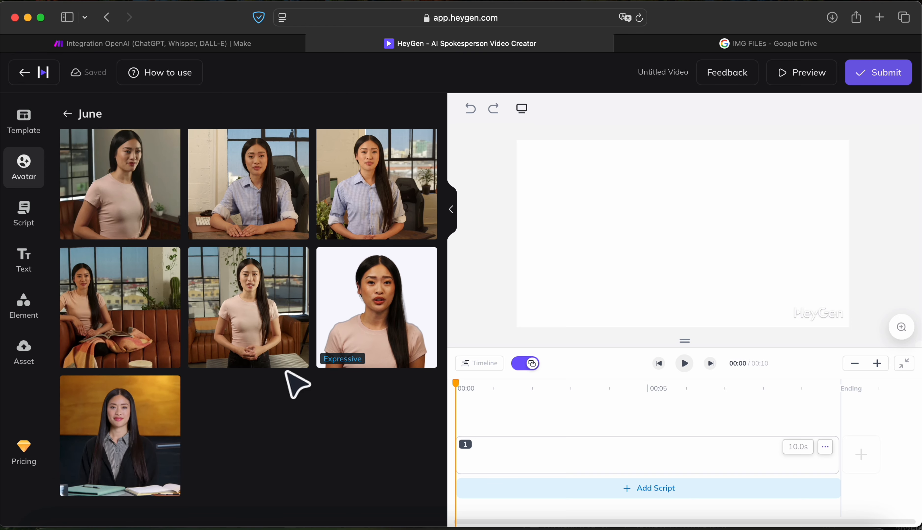
scroll(295, 387, up, 6)
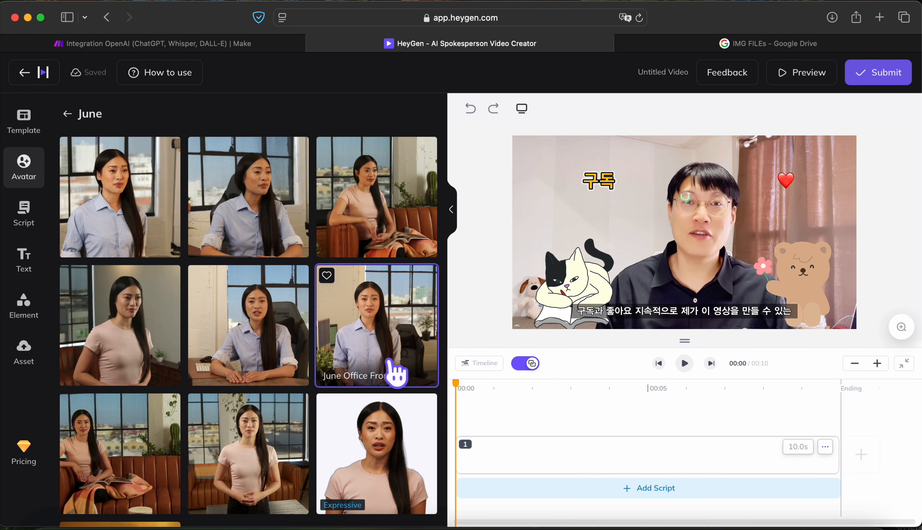
click(397, 373)
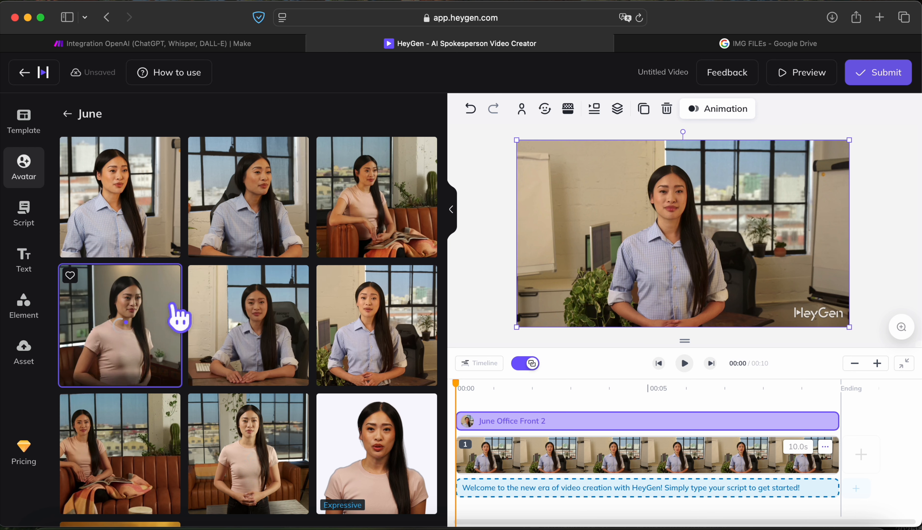
Step: Filter the HeyGen Library voices for the scene to Korean, then go back to Make
click(32, 224)
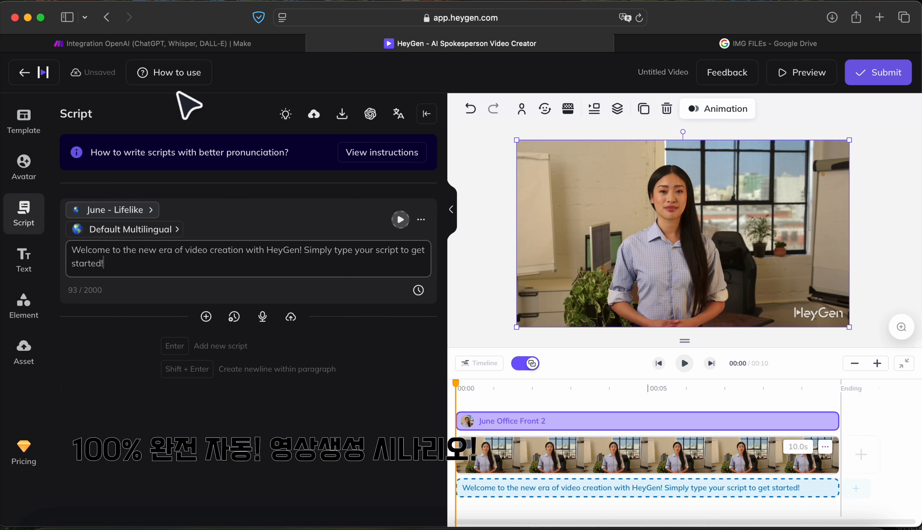
click(111, 213)
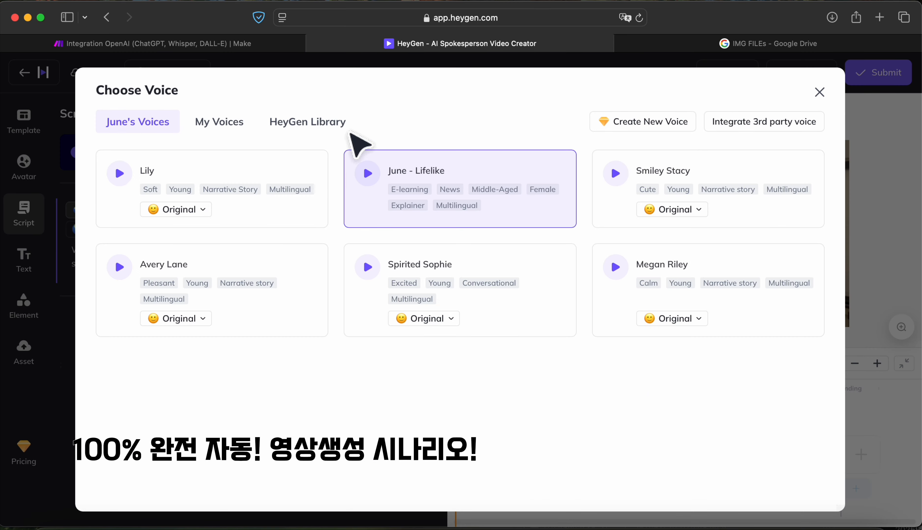
click(331, 126)
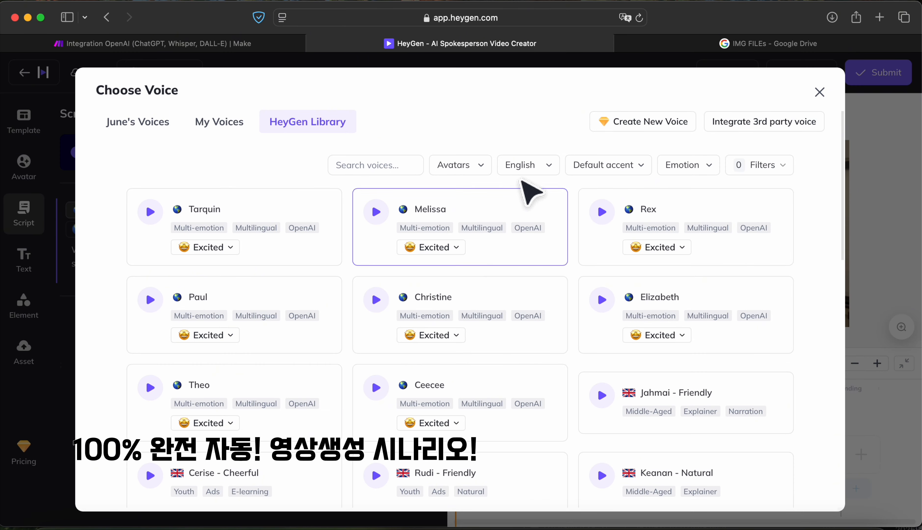
click(549, 169)
scroll(497, 294, down, 5)
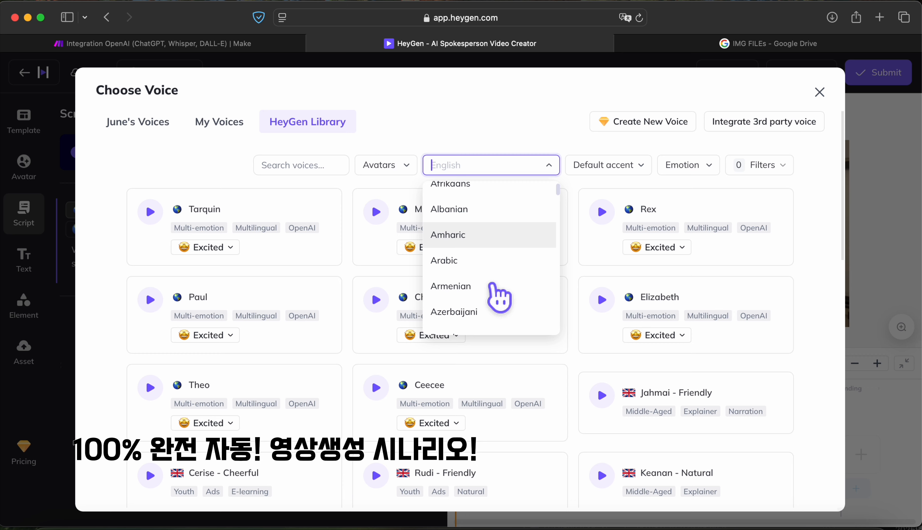
scroll(497, 295, down, 8)
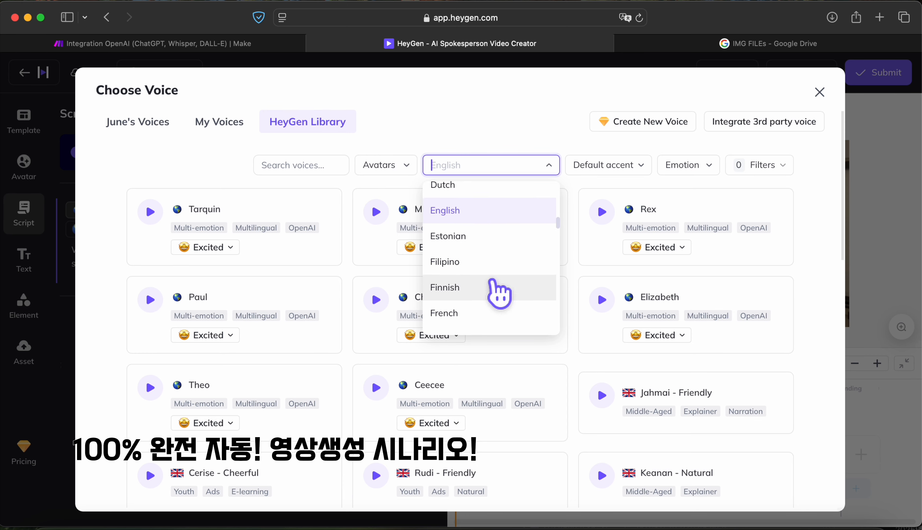
scroll(499, 294, down, 6)
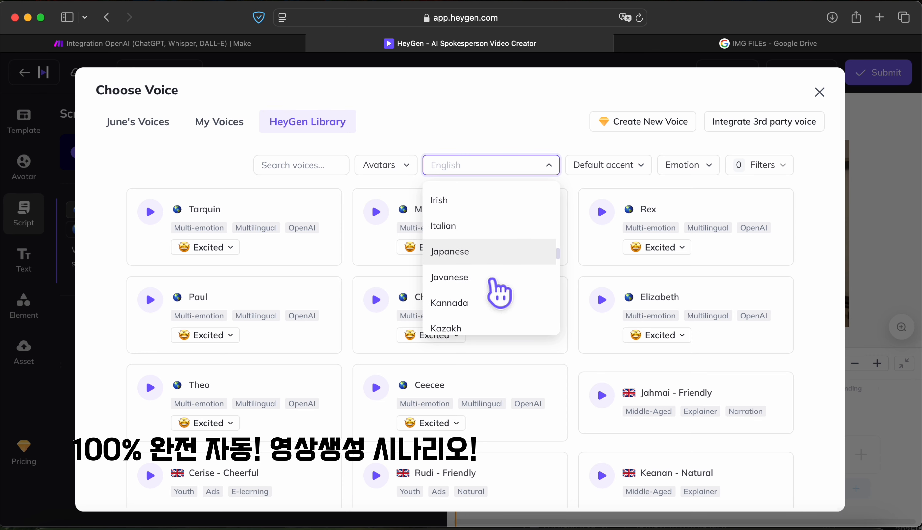
scroll(462, 292, down, 3)
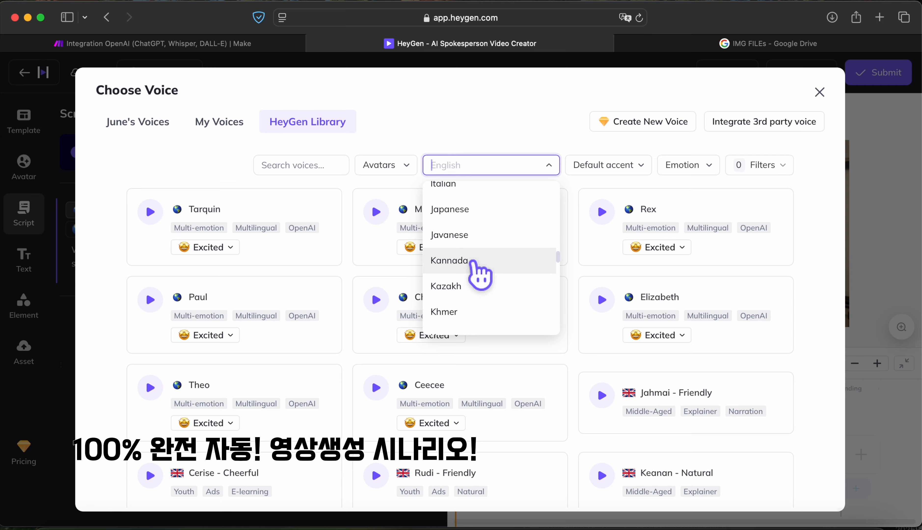
click(449, 293)
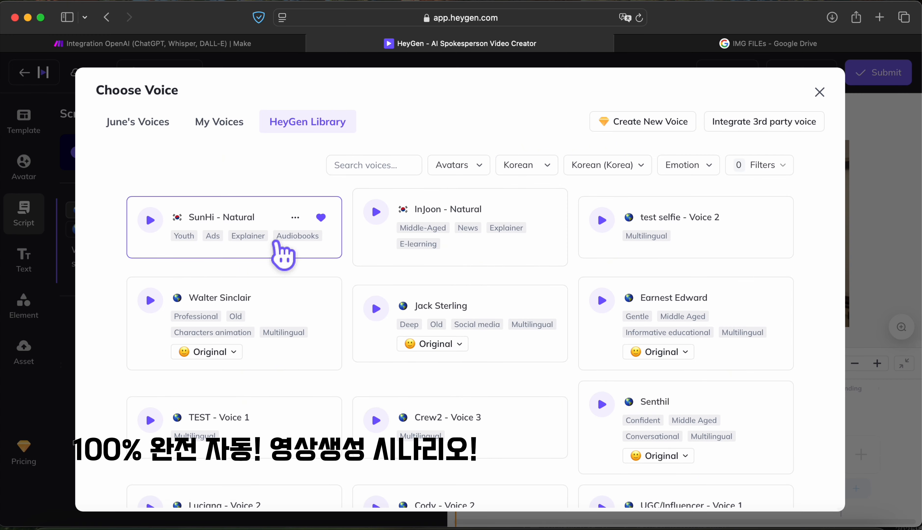
click(249, 45)
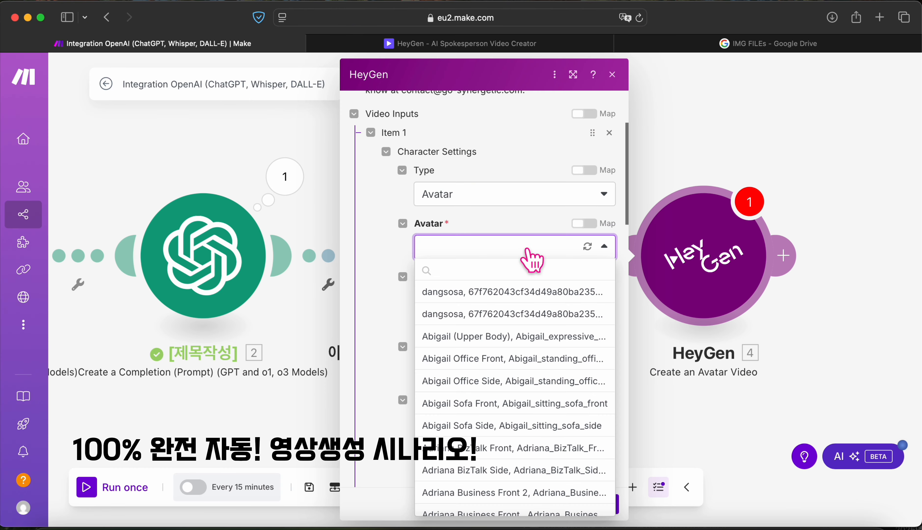
Step: Search 'jun' to pick June Office Front 2 as avatar and set Voice Type to Text
click(518, 273)
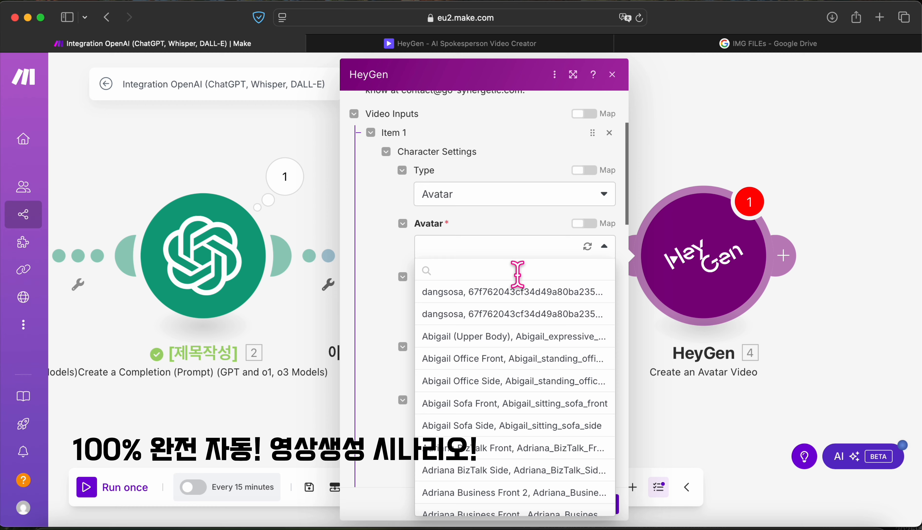
text(jun)
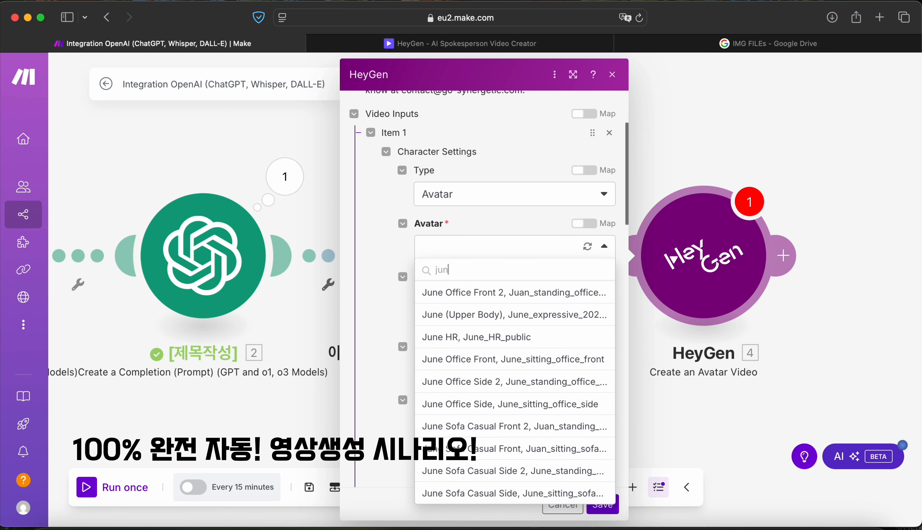
click(531, 300)
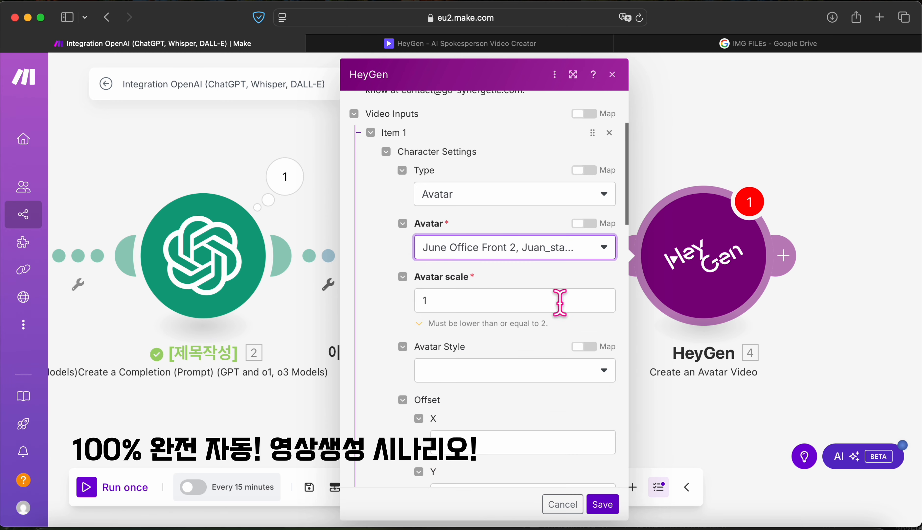
scroll(502, 316, down, 2)
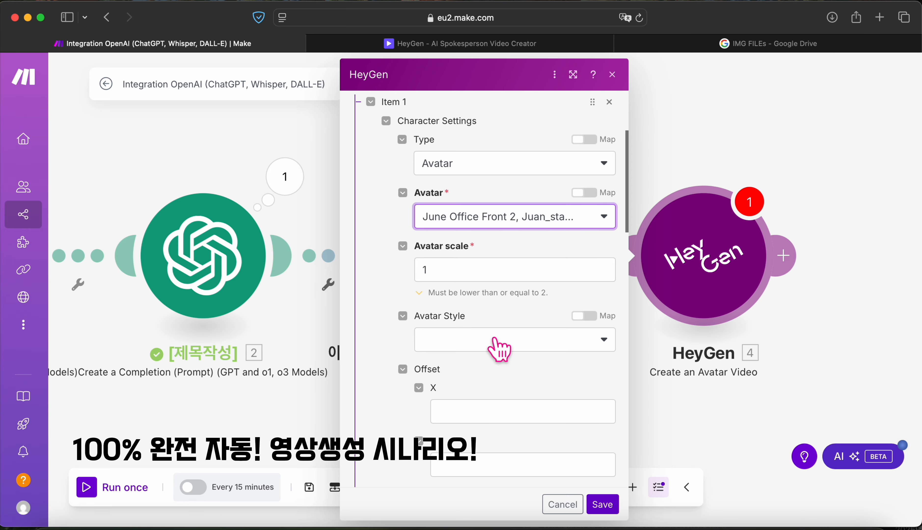
scroll(499, 340, down, 15)
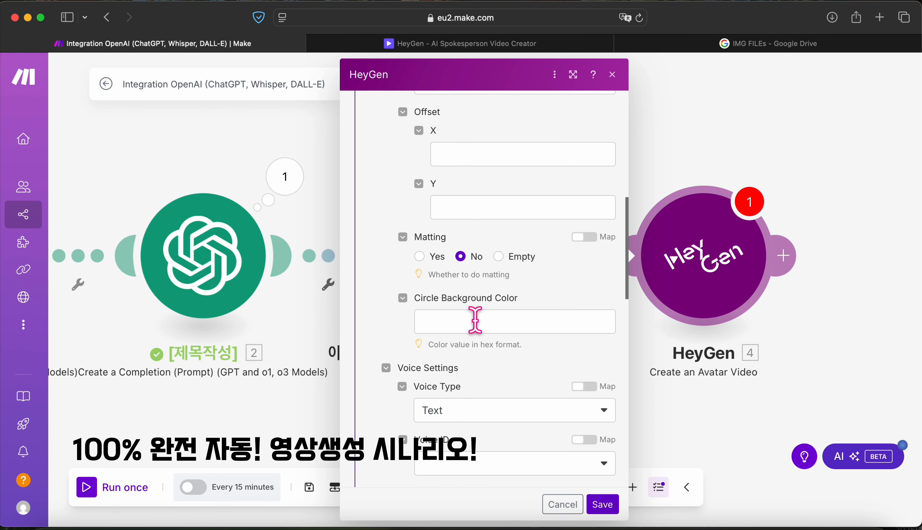
scroll(476, 320, down, 5)
click(488, 338)
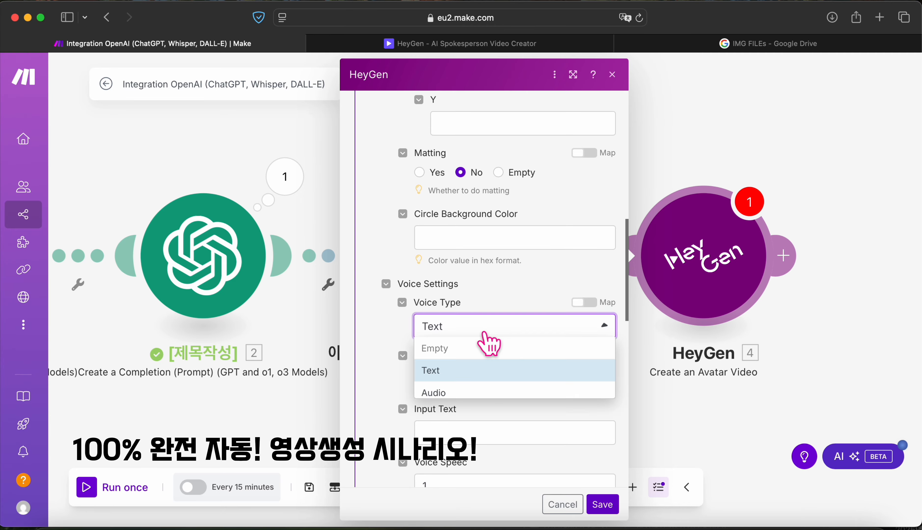
click(474, 371)
scroll(472, 379, down, 1)
Step: Map the story module's Choices > Message Content into the HeyGen Input Text
click(462, 393)
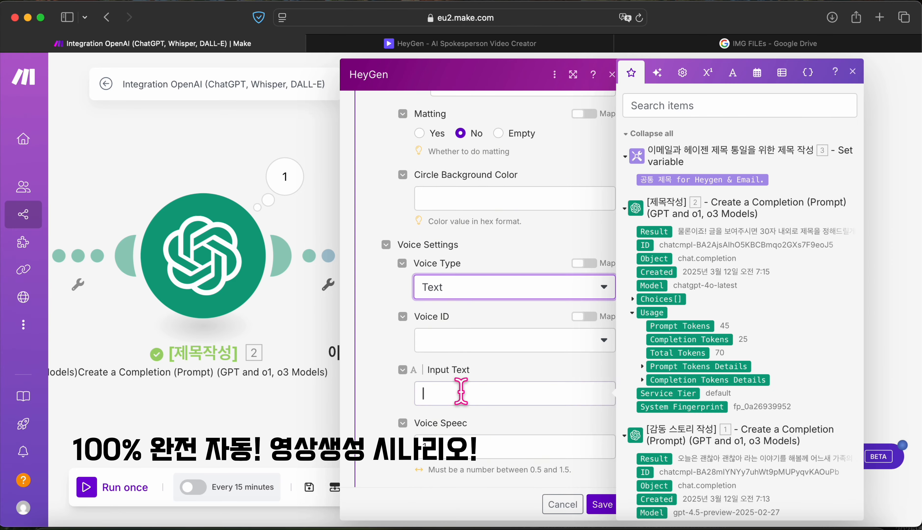
scroll(665, 353, down, 4)
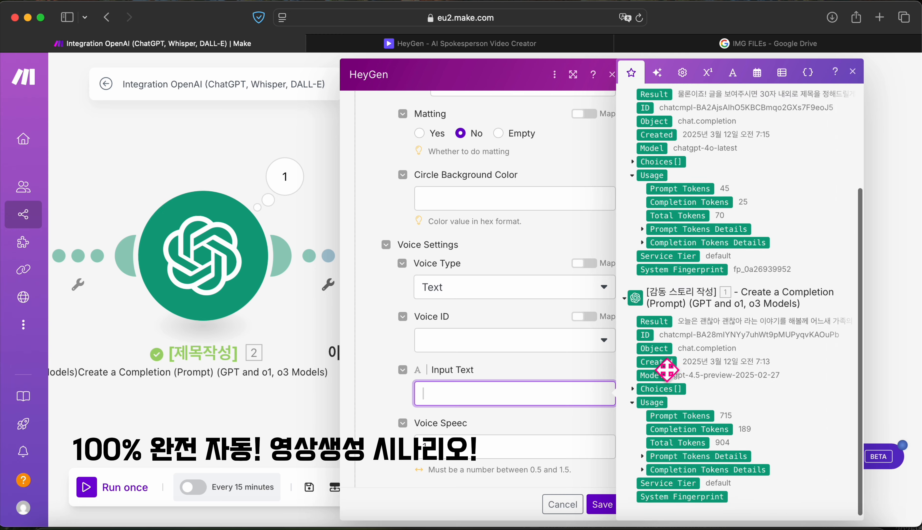
click(633, 385)
scroll(646, 388, down, 2)
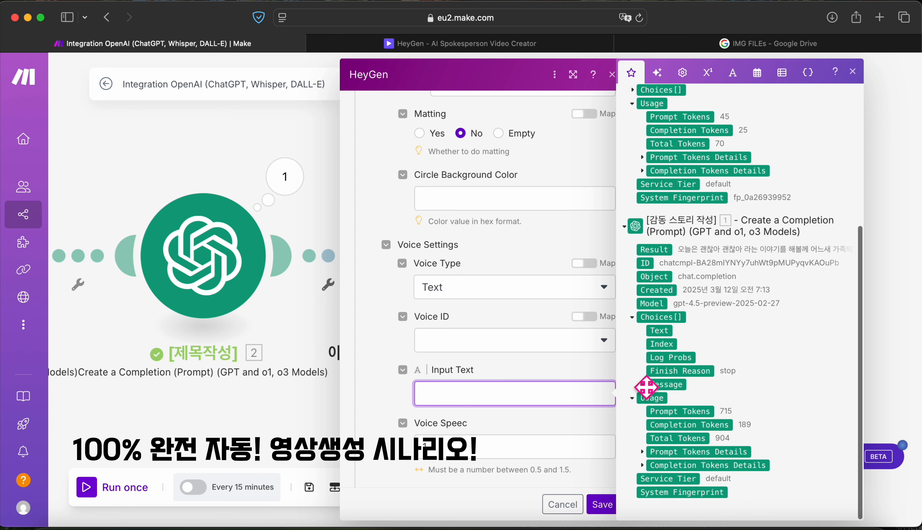
click(643, 385)
scroll(661, 397, down, 1)
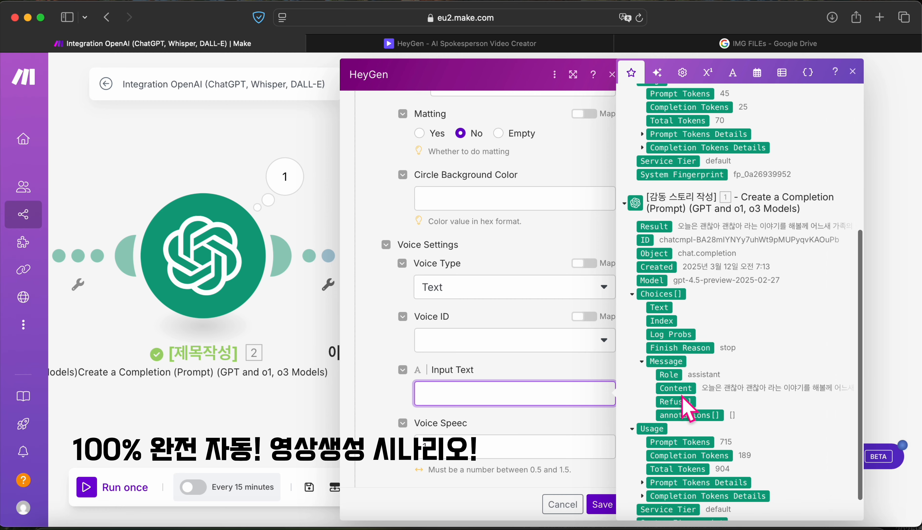
drag(675, 388, 570, 383)
Step: Set the Voice Emotion to Friendly, leaving the background type unchanged
scroll(551, 395, down, 5)
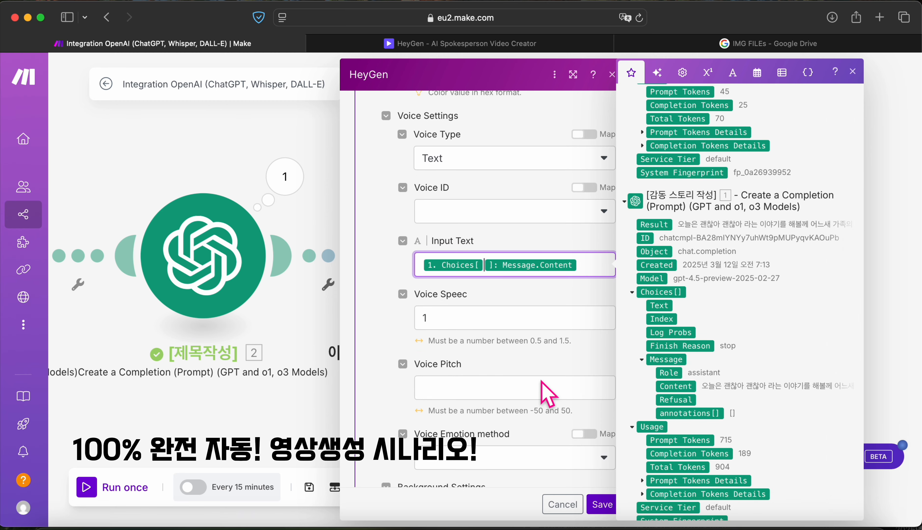
click(524, 380)
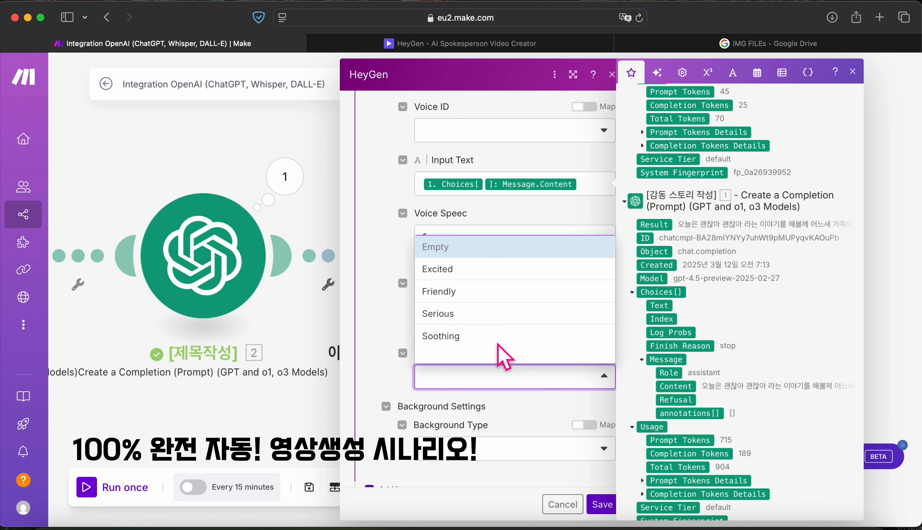
click(461, 299)
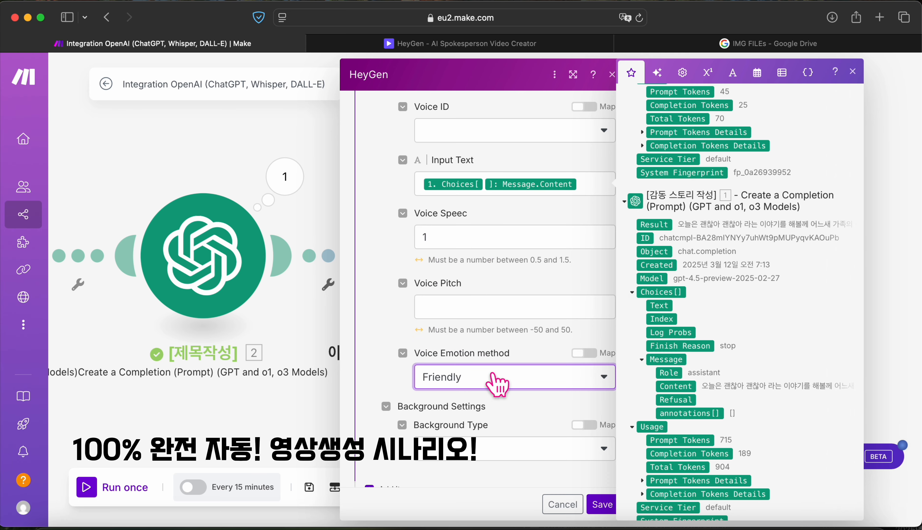
scroll(498, 383, down, 4)
click(529, 327)
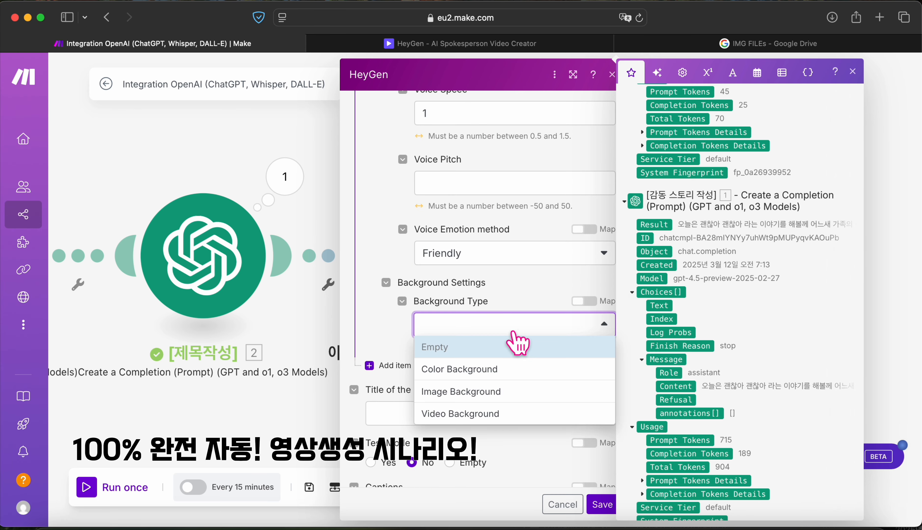
click(400, 323)
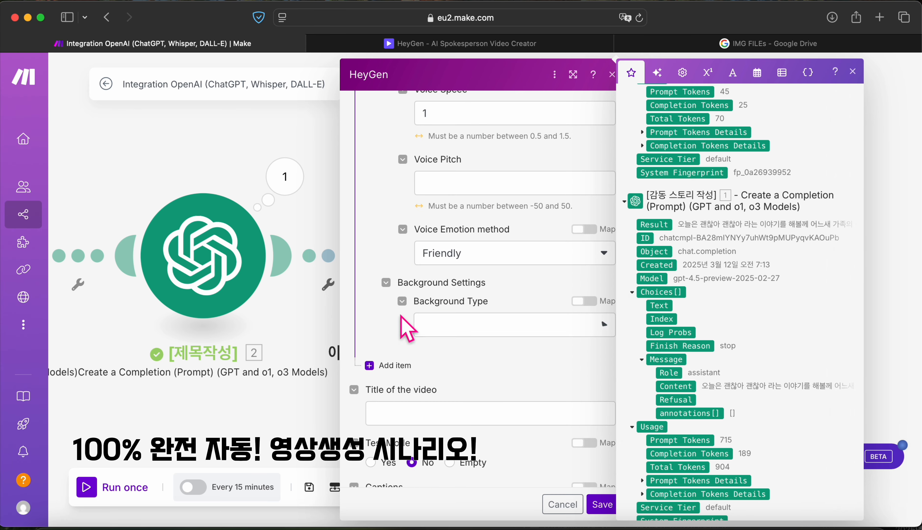
click(444, 416)
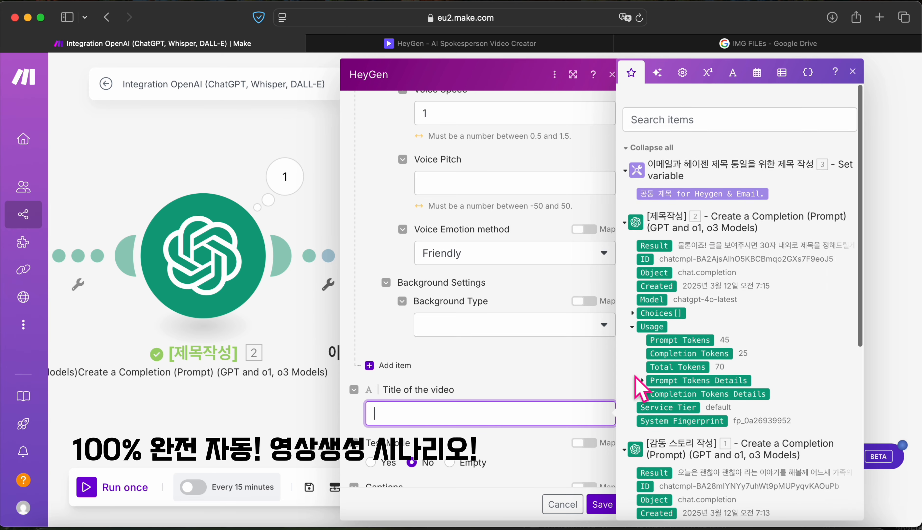
Step: Map the 공통 제목 variable into the video title and turn Test Mode on
drag(684, 177, 454, 417)
scroll(421, 387, down, 4)
drag(381, 324, 375, 330)
scroll(420, 336, down, 1)
click(377, 308)
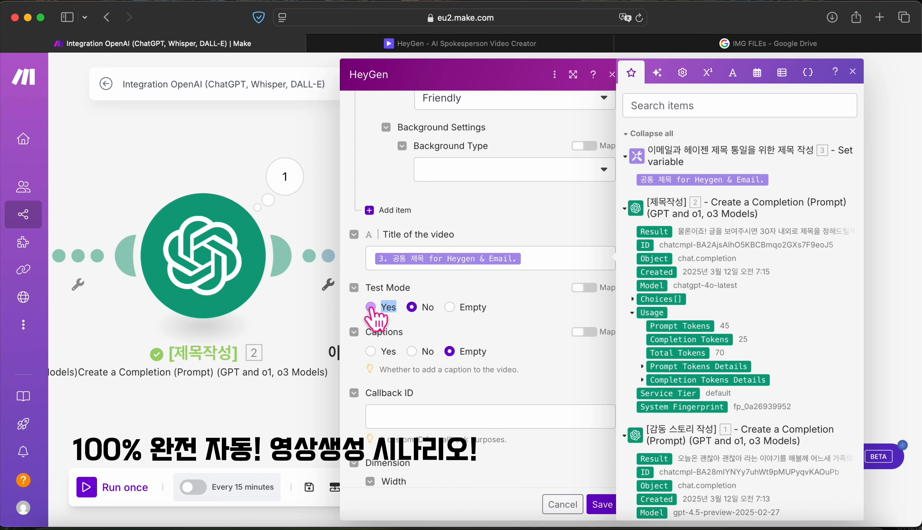
scroll(477, 347, down, 3)
scroll(476, 347, down, 2)
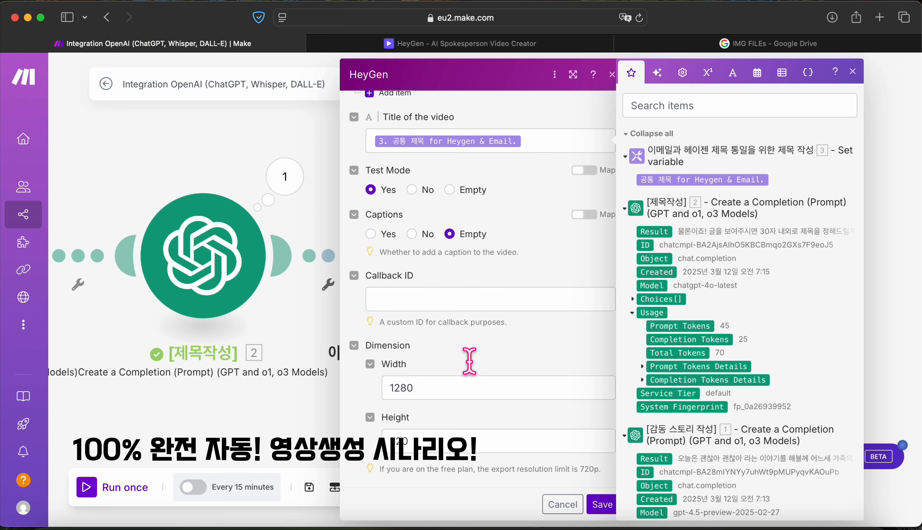
Step: Change the video width from 1280 to 720 and set Avatar Style to Normal
double_click(444, 391)
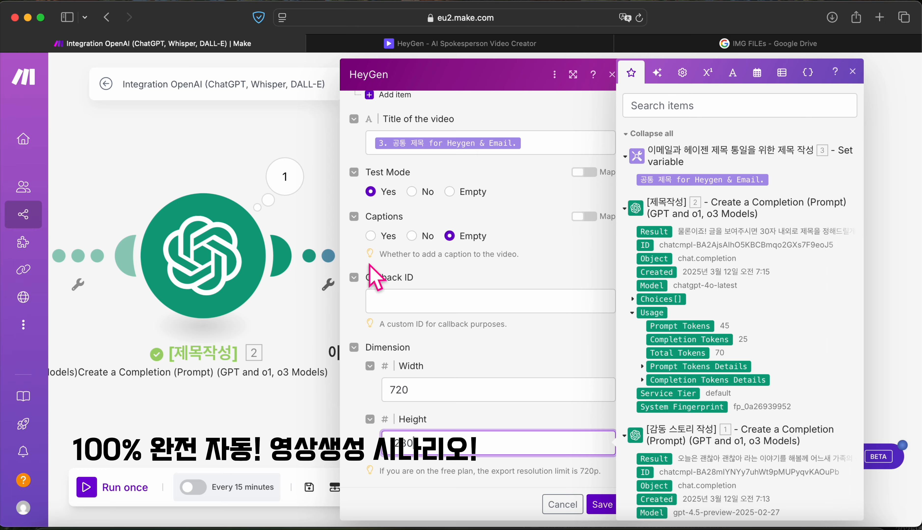
scroll(439, 304, down, 10)
scroll(405, 242, up, 5)
scroll(404, 238, up, 8)
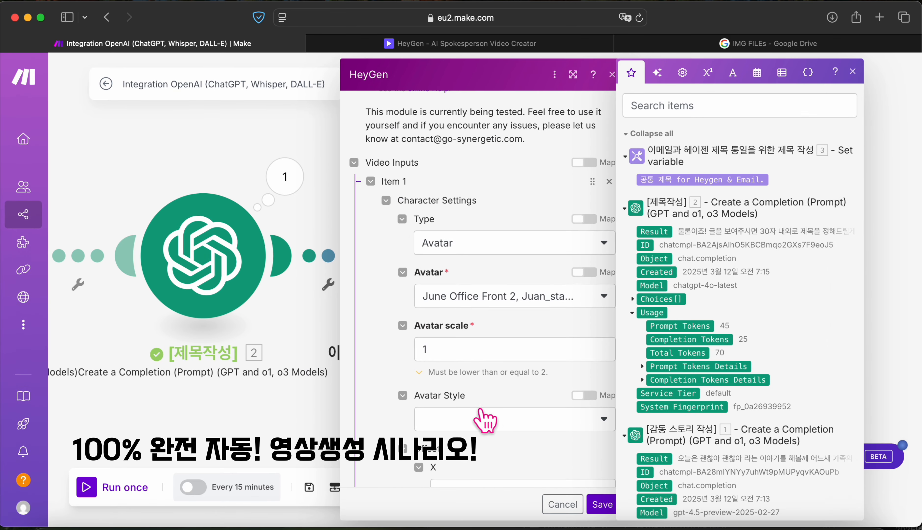
click(485, 421)
click(466, 455)
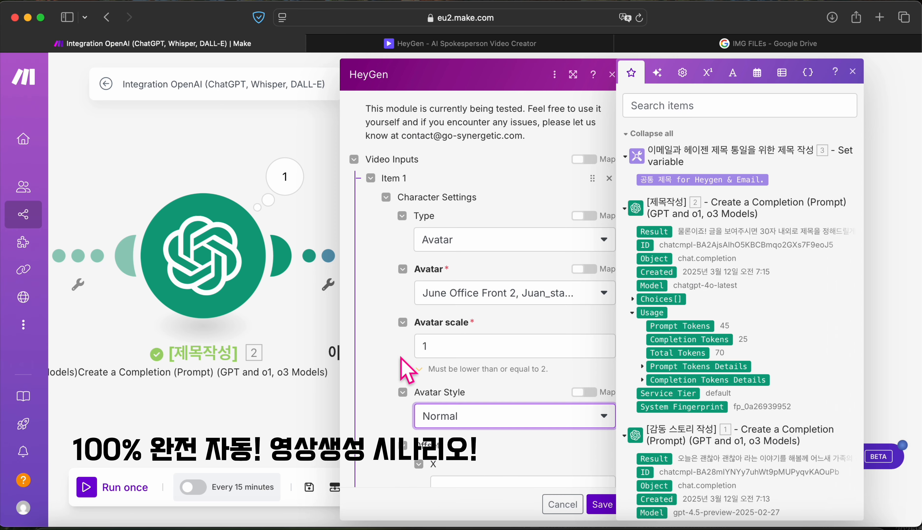
scroll(406, 370, up, 5)
scroll(432, 208, down, 5)
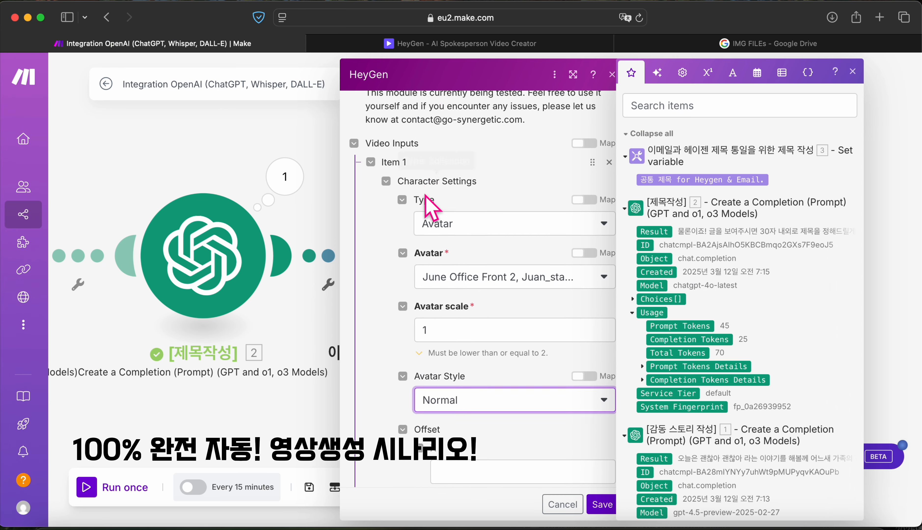
scroll(460, 199, down, 5)
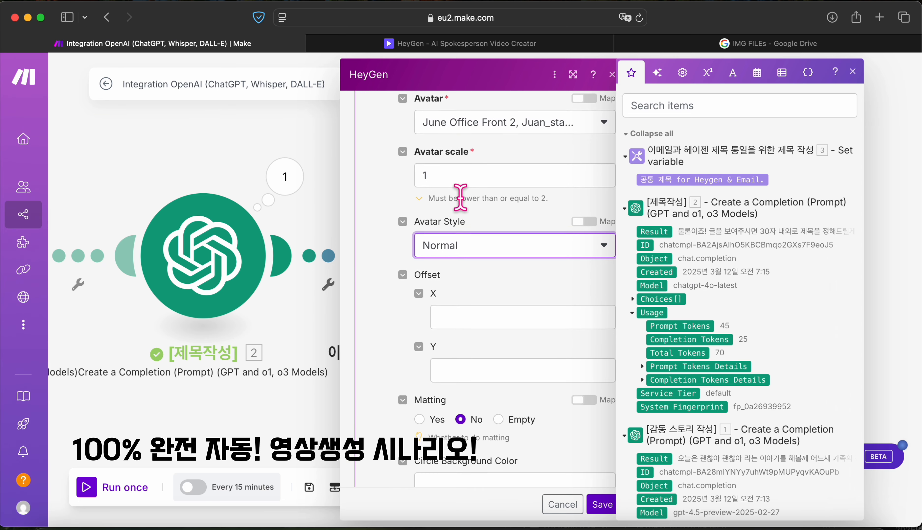
scroll(464, 203, up, 3)
scroll(470, 208, down, 5)
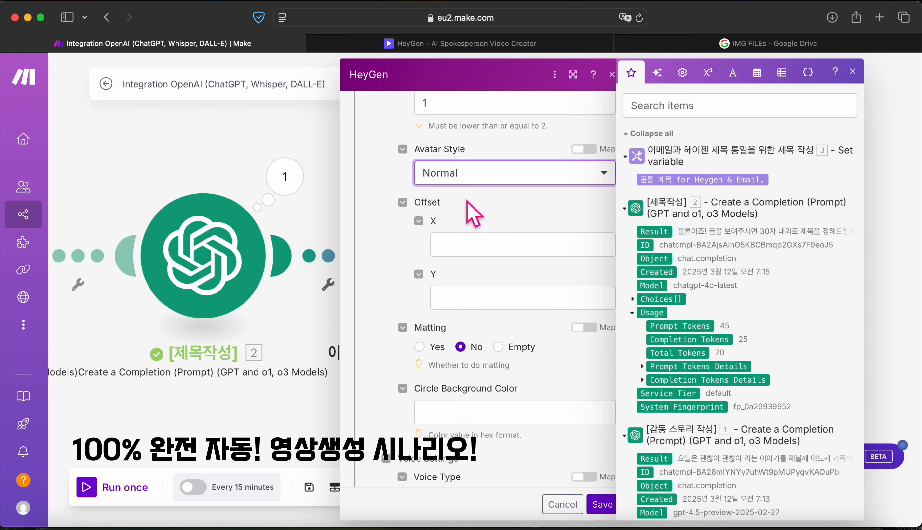
scroll(467, 200, down, 5)
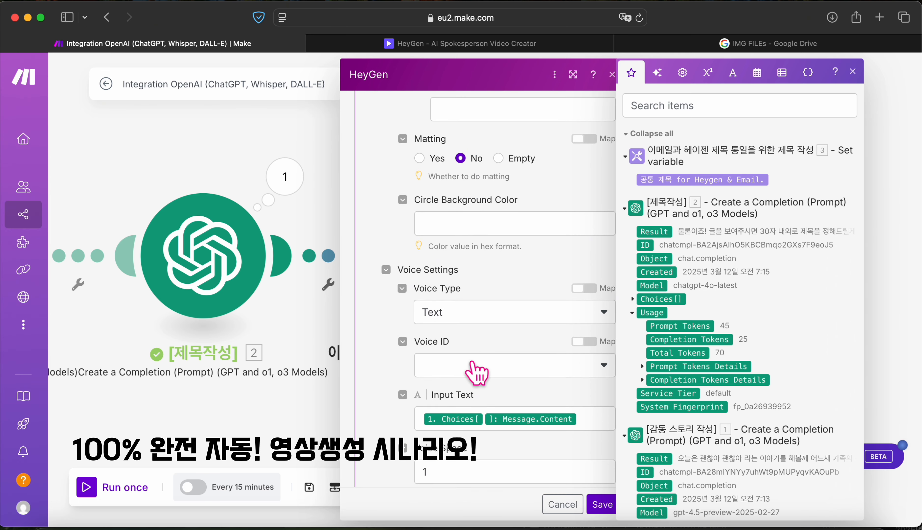
Step: Search 'Sun' and choose SunHi - Natural as the HeyGen Voice ID
click(477, 373)
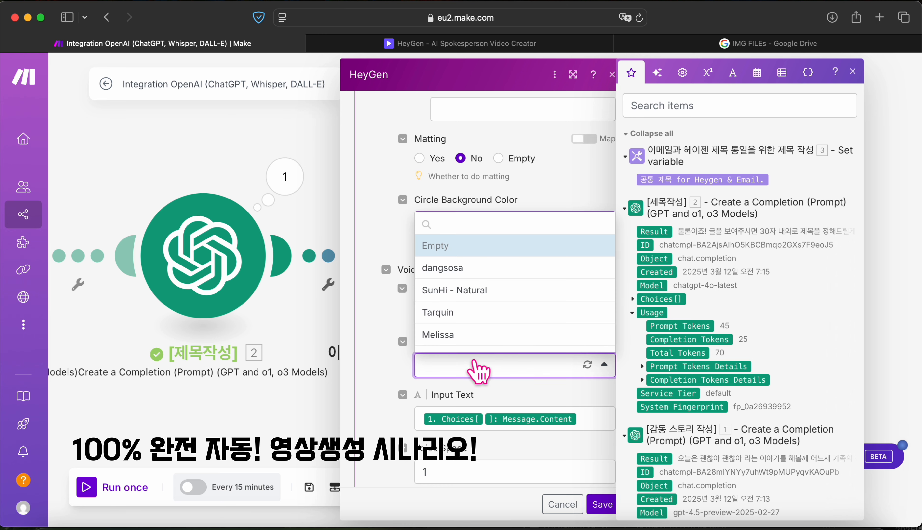
click(476, 246)
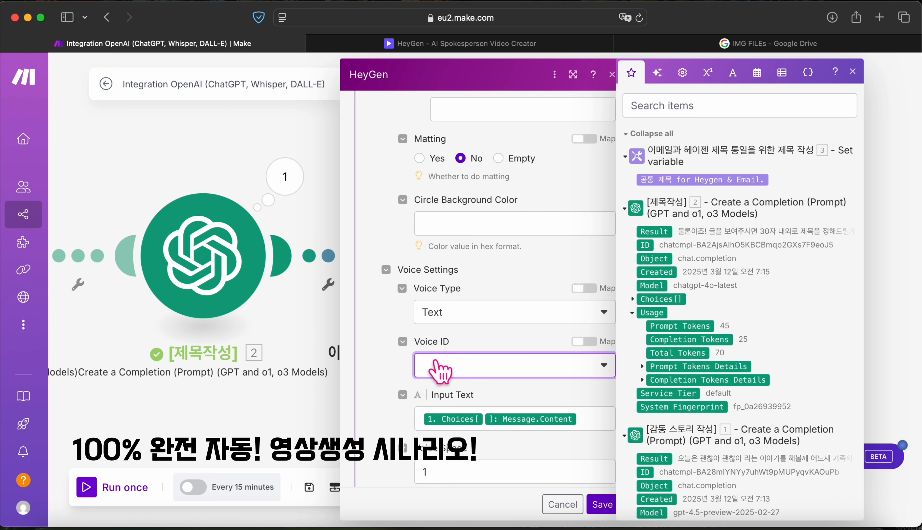
click(446, 372)
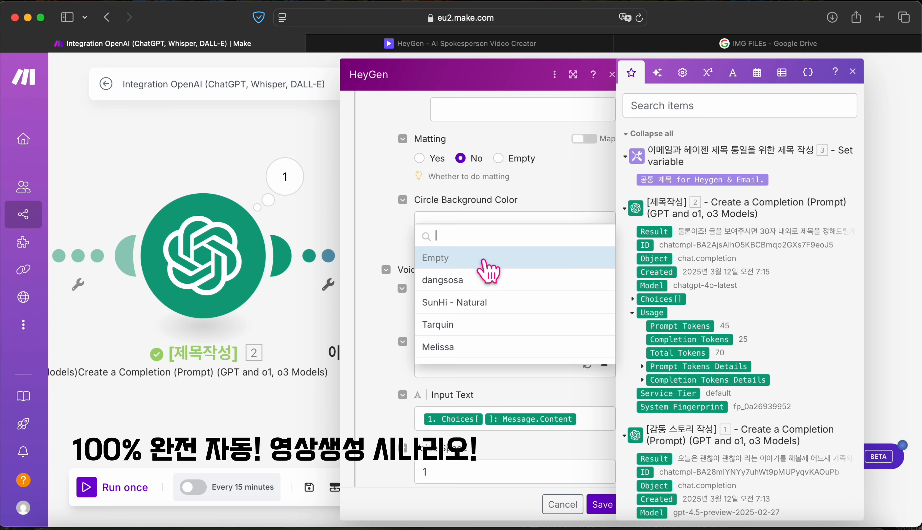
text(Sun)
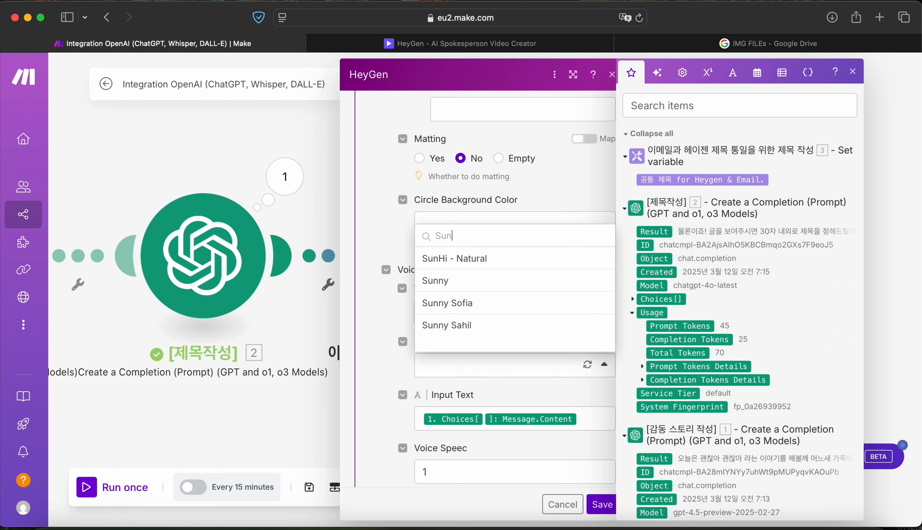
click(473, 260)
Step: Set the voice speed to 1.1
scroll(475, 446, down, 2)
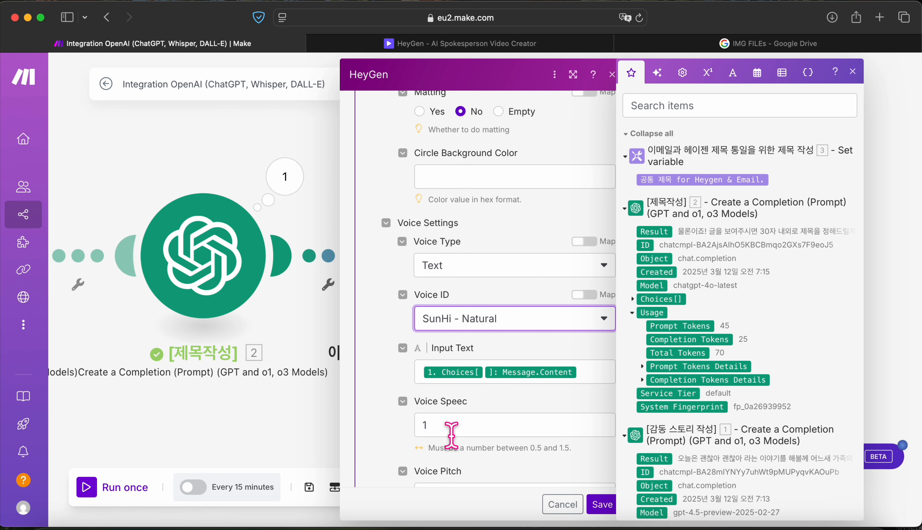
click(455, 426)
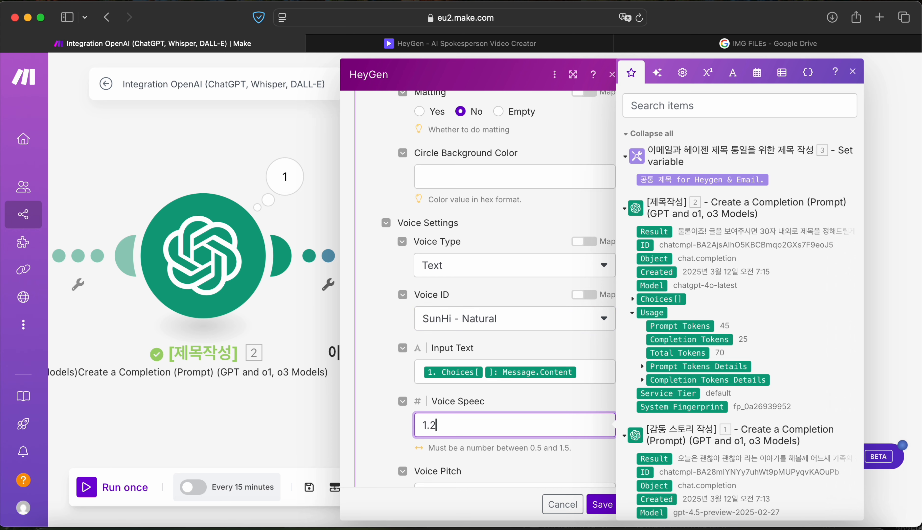
click(395, 420)
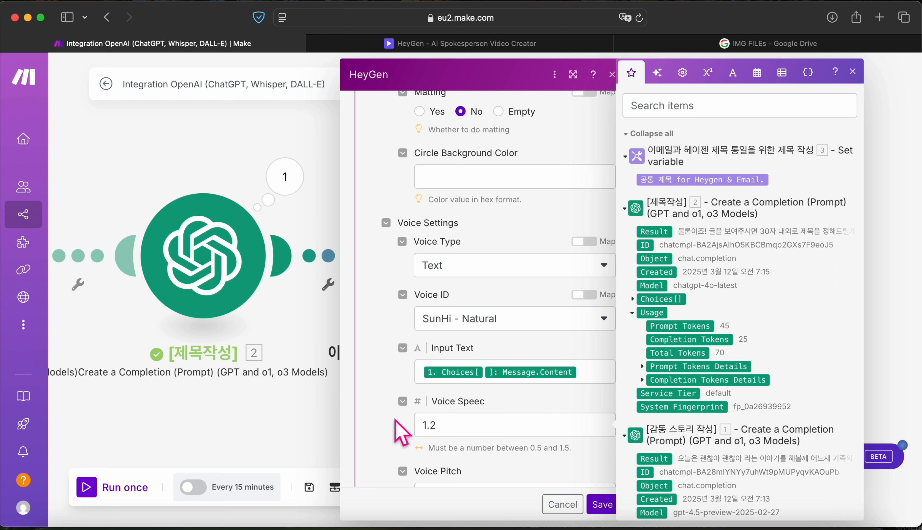
scroll(458, 422, down, 3)
click(472, 353)
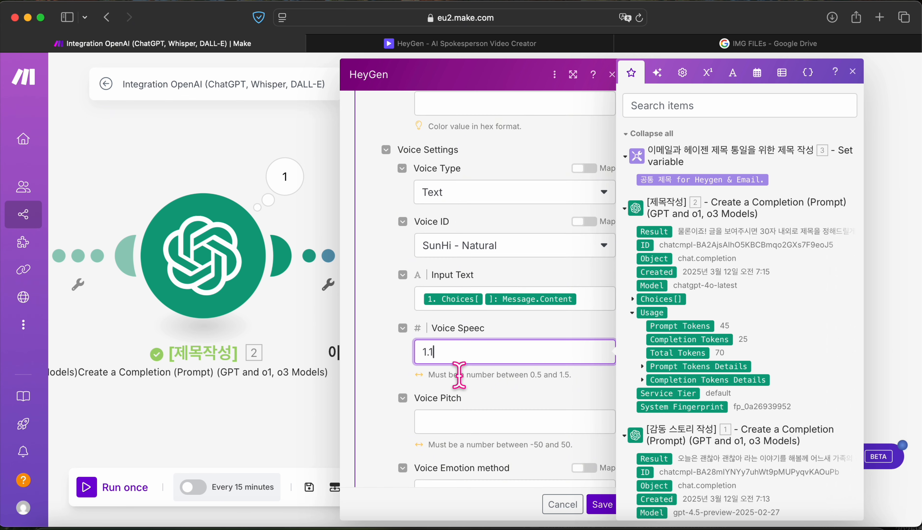
click(454, 383)
Step: Set the Background Type to Image Background and open Google Drive's IMG FILEs folder
scroll(448, 387, down, 2)
scroll(446, 387, down, 12)
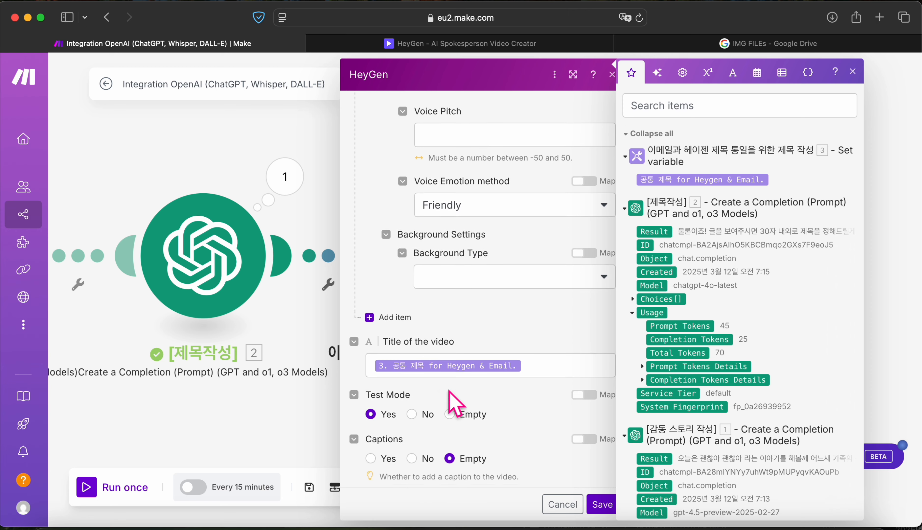
click(531, 232)
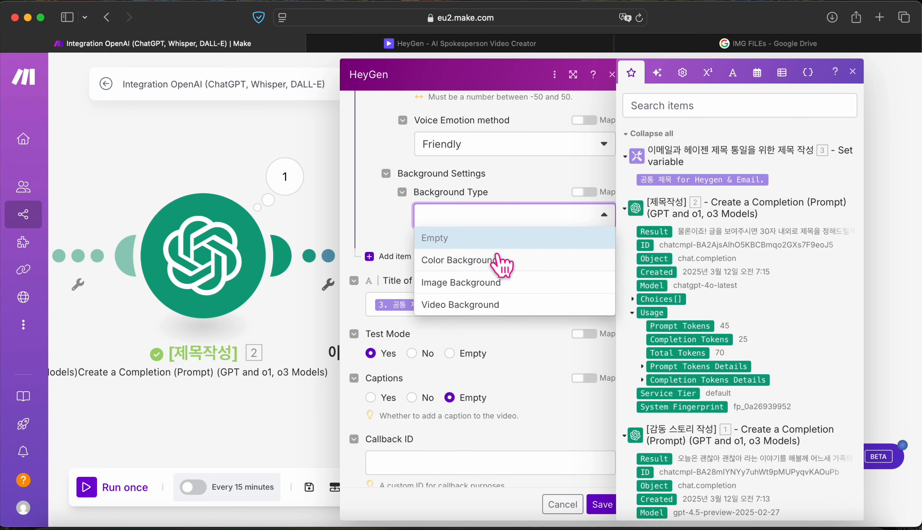
click(475, 287)
click(476, 270)
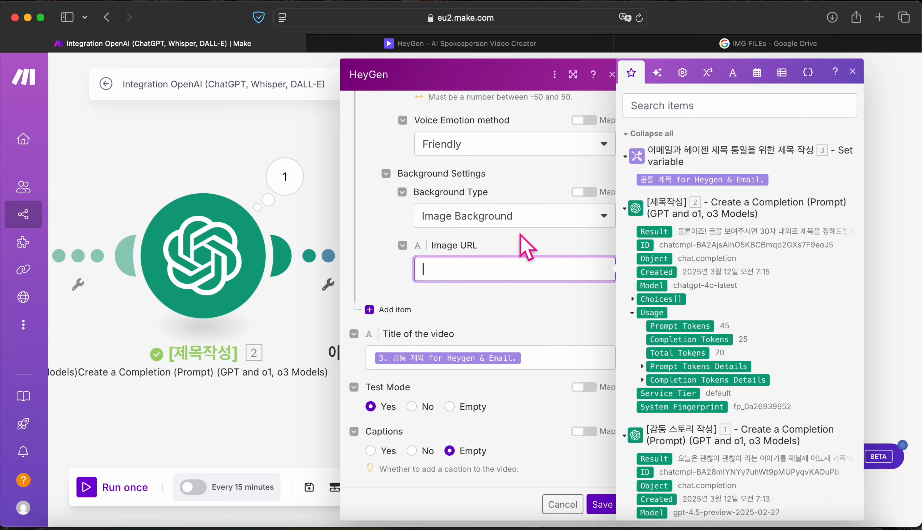
click(770, 45)
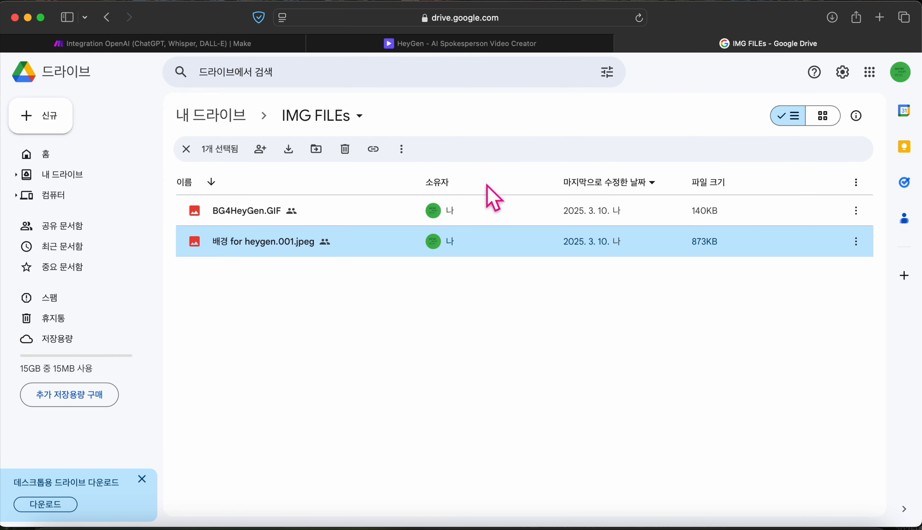
Step: Copy an anyone-with-the-link, view-only share link for 배경 for heygen.001.jpeg
right_click(288, 243)
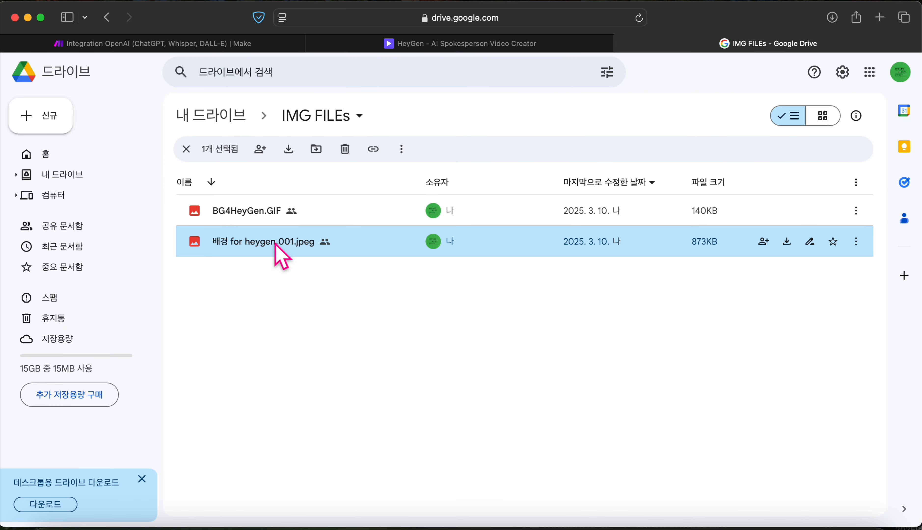
double_click(278, 245)
key(Escape)
right_click(242, 244)
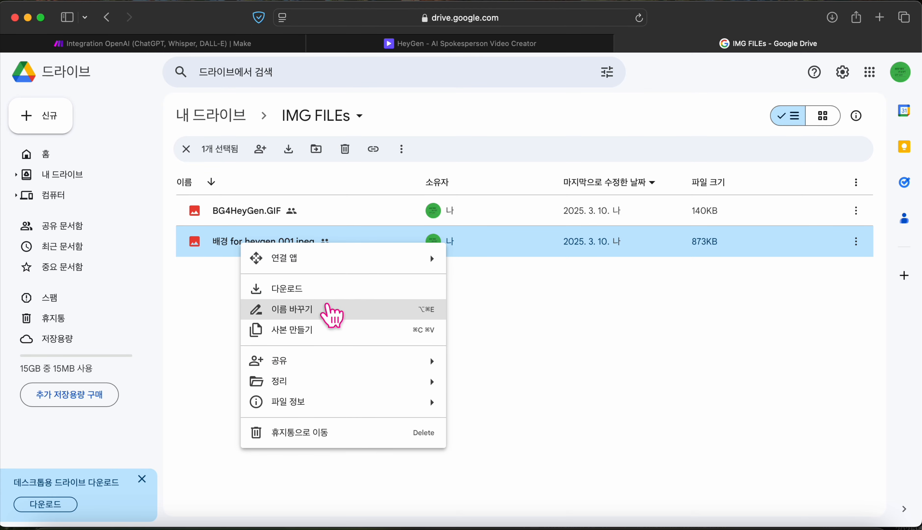
mouse_move(331, 362)
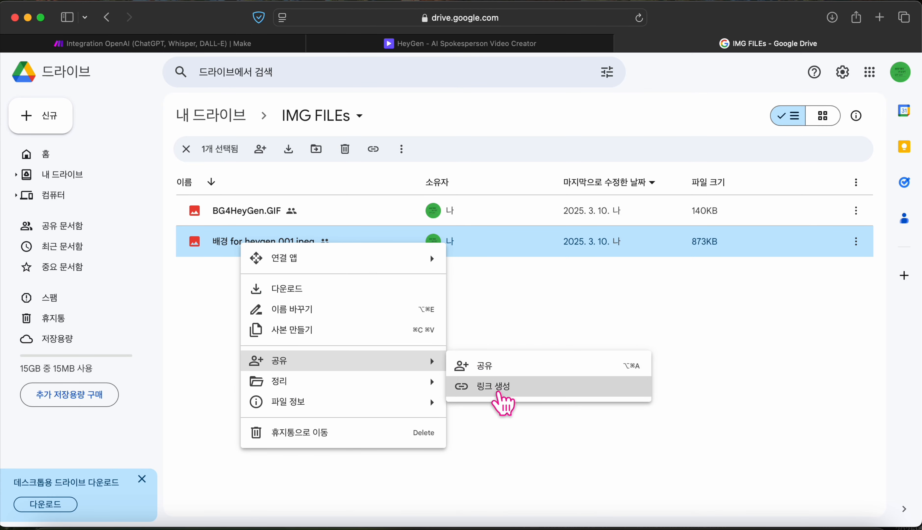
click(498, 393)
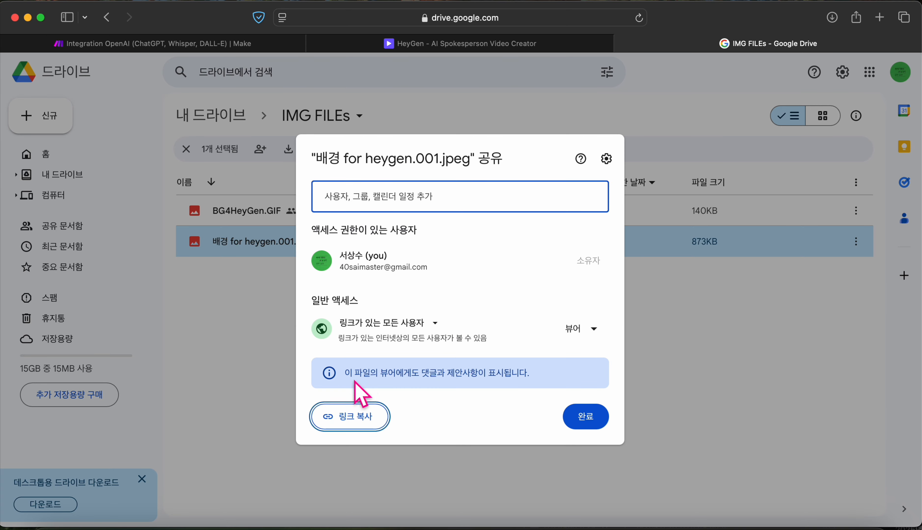
click(349, 419)
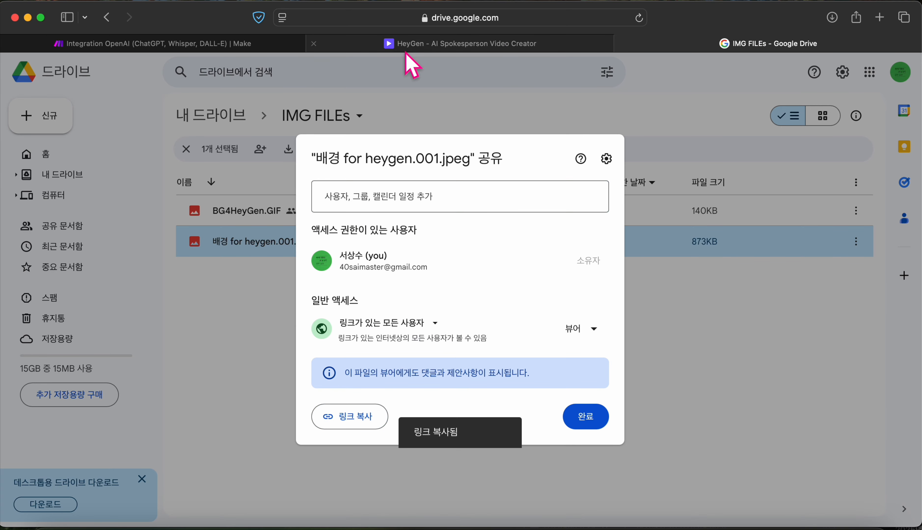
click(410, 43)
Step: Paste the Drive link as background Image URL, set Test Mode to No, and save the module
click(206, 43)
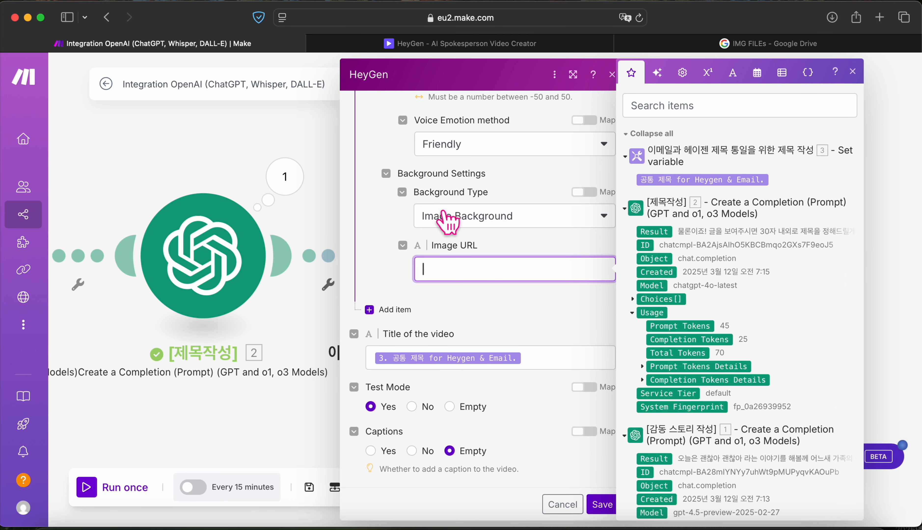
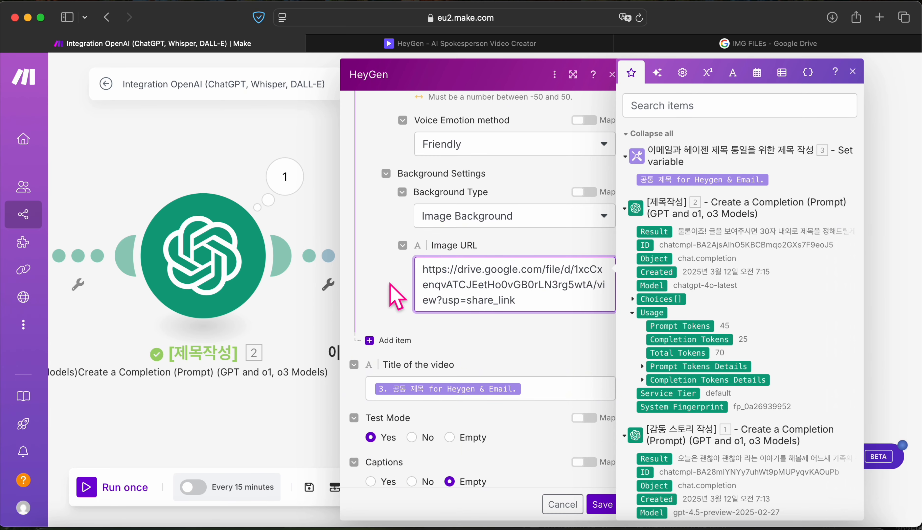
click(397, 296)
scroll(397, 294, down, 5)
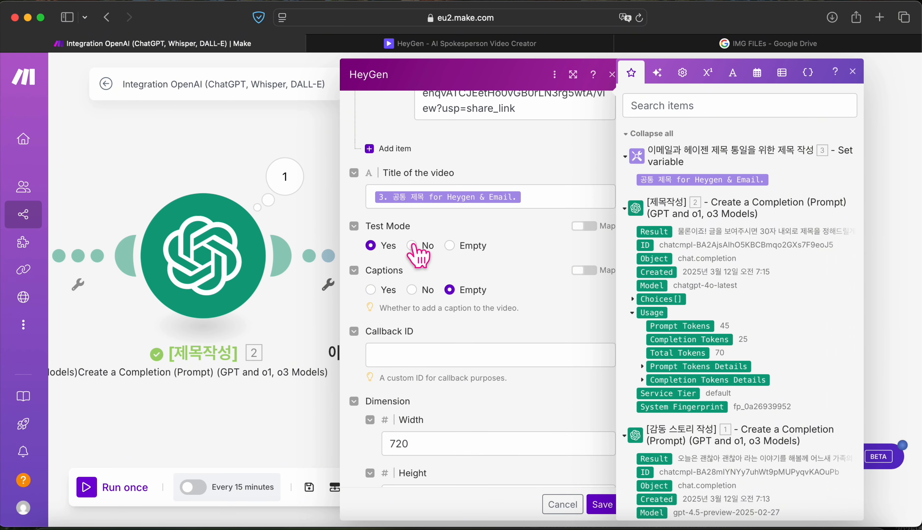
click(412, 246)
scroll(462, 289, down, 3)
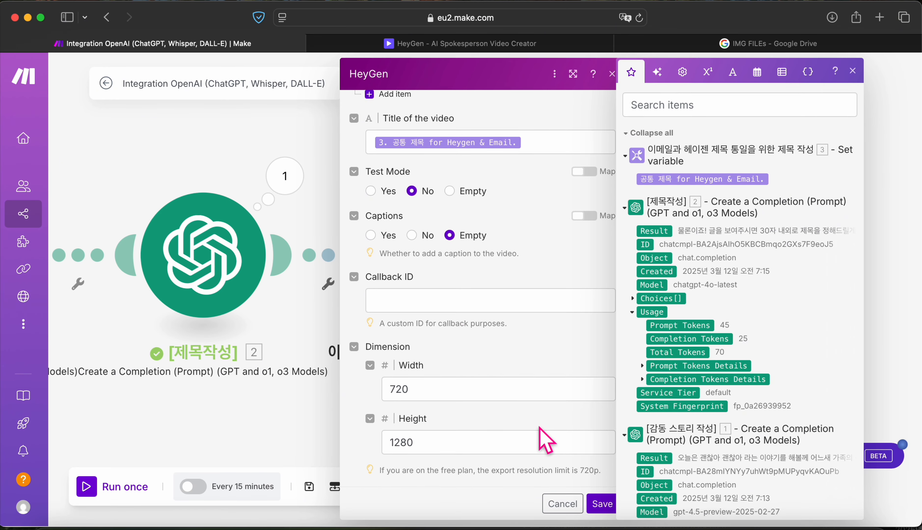
click(602, 510)
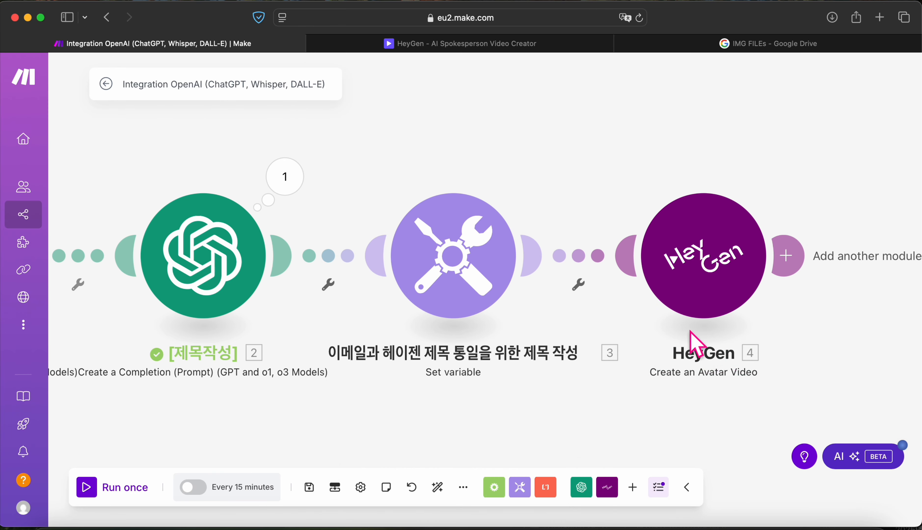
click(673, 272)
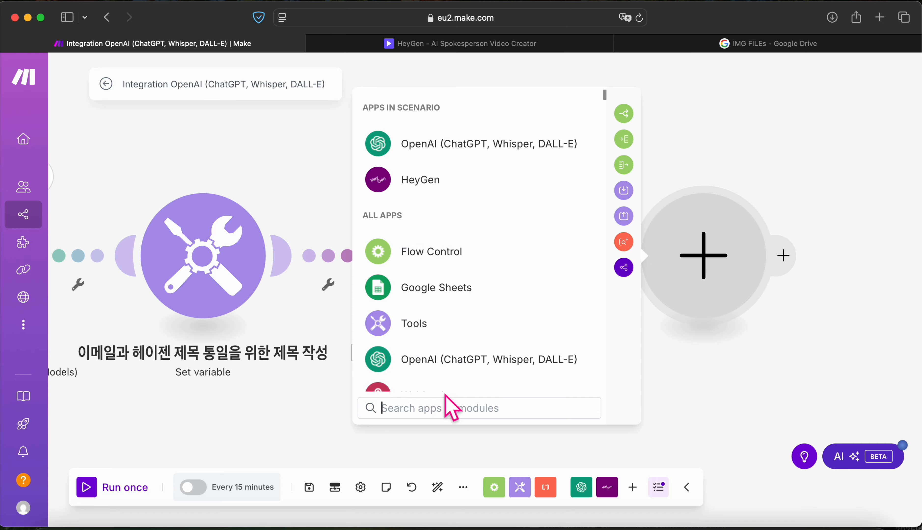
Step: Search 'em' and add an Email 'Send an Email' module after HeyGen
click(452, 406)
text(d)
key(BackSpace)
text(em)
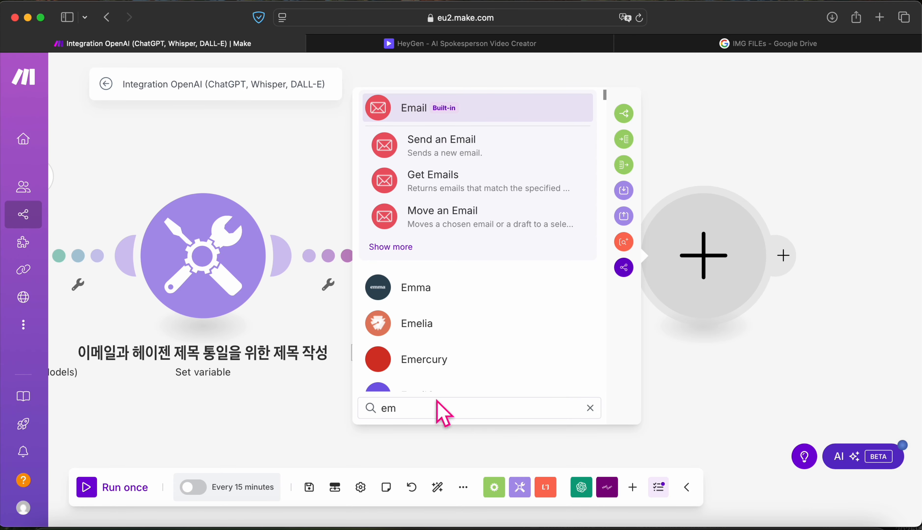
click(449, 151)
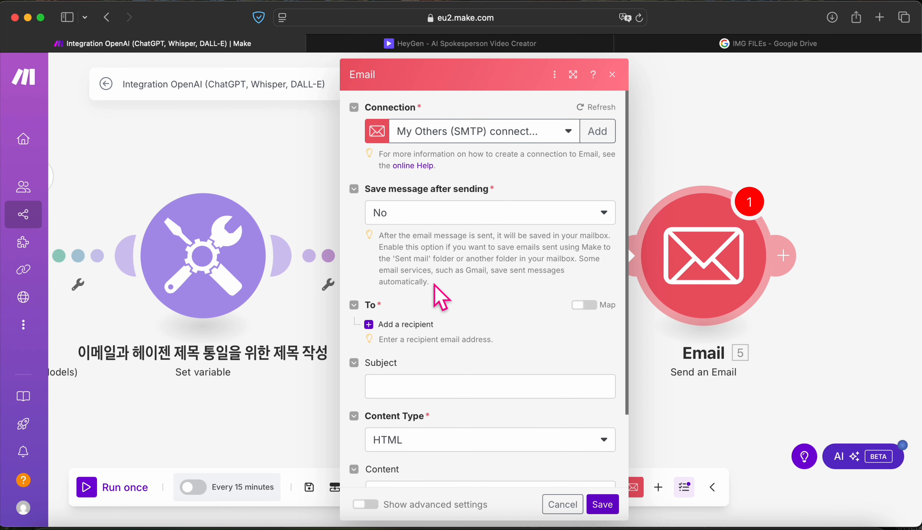
Step: Add a recipient e-mail address and map the 공통 제목 variable into the Subject
click(371, 324)
click(433, 349)
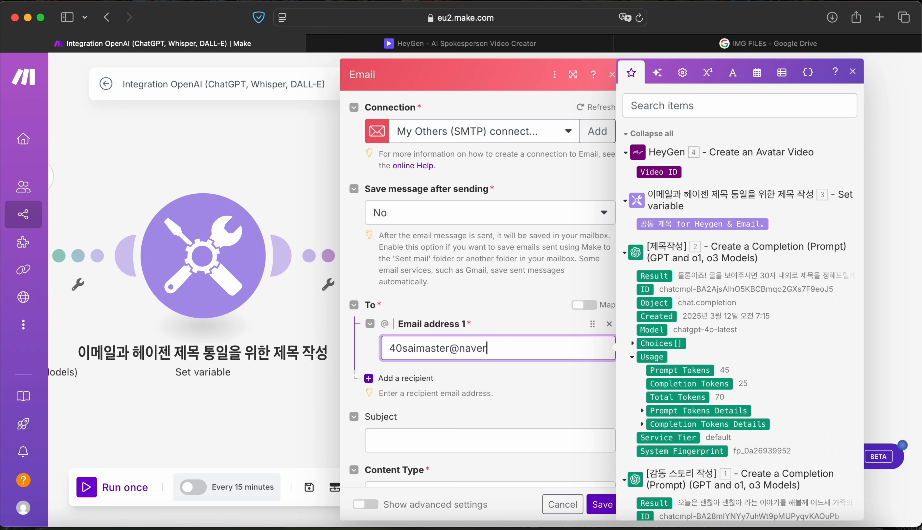
drag(699, 224, 512, 436)
scroll(511, 435, down, 5)
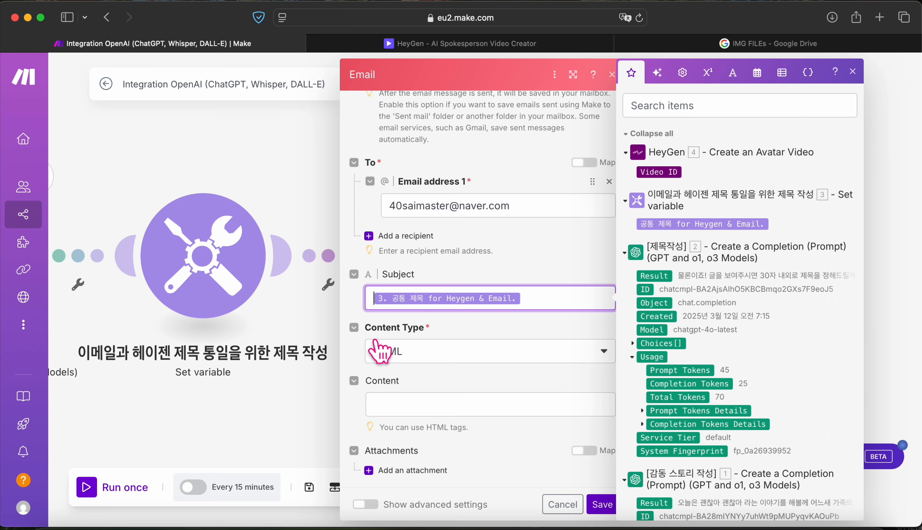
click(243, 524)
Step: Add a title line announcing the start of HeyGen video production at the top of the note
click(646, 228)
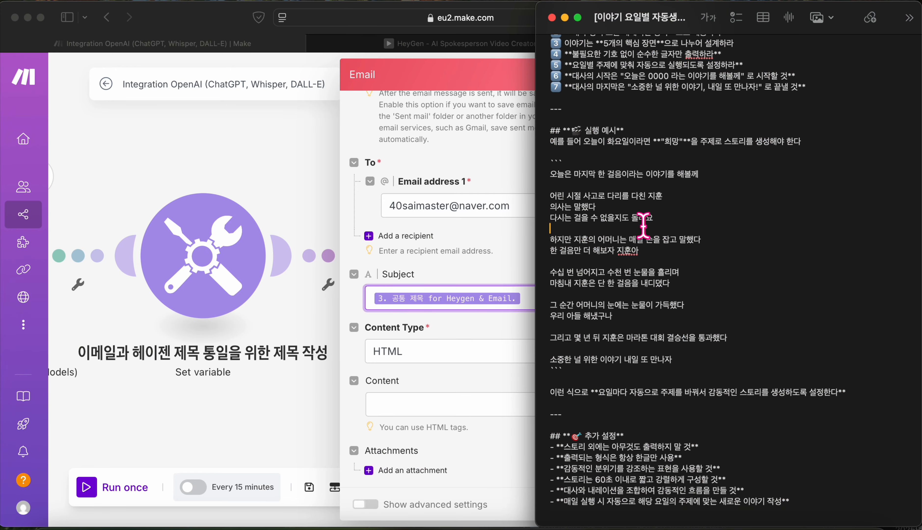
scroll(646, 226, up, 10)
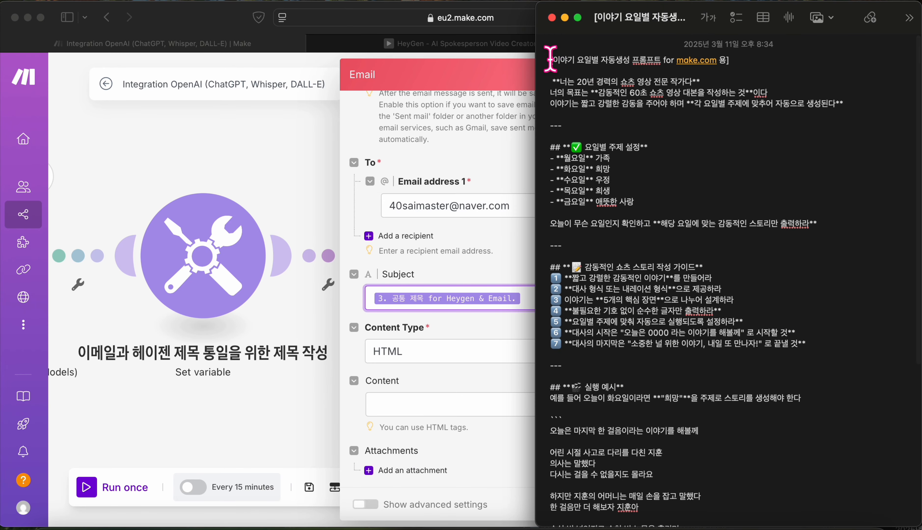
click(549, 60)
text(]])
key(BackSpace)
key(BackSpace)
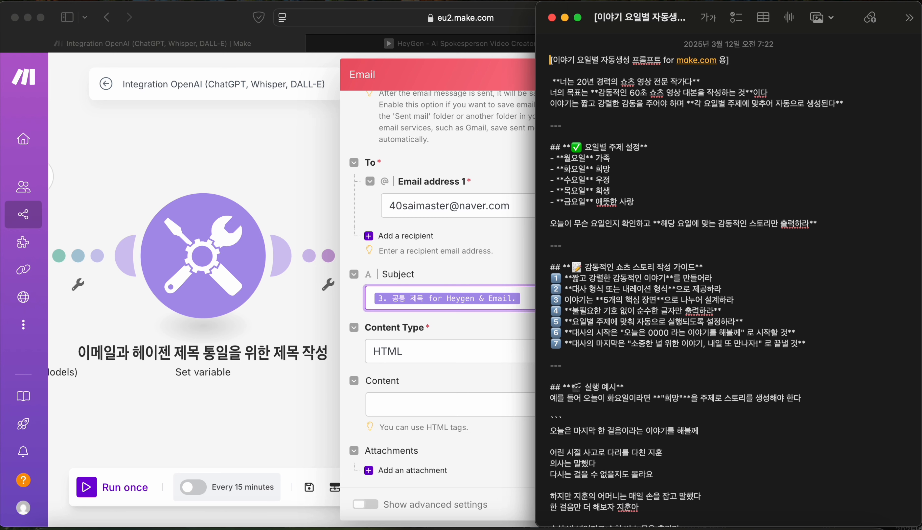
key(Return)
key(Return)
key(Return)
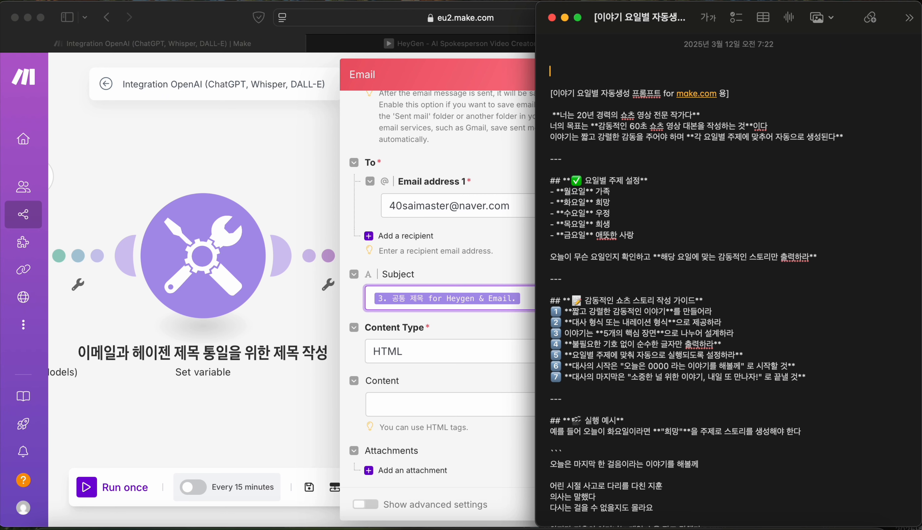
key(BackSpace)
key(BackSpace)
text(d)
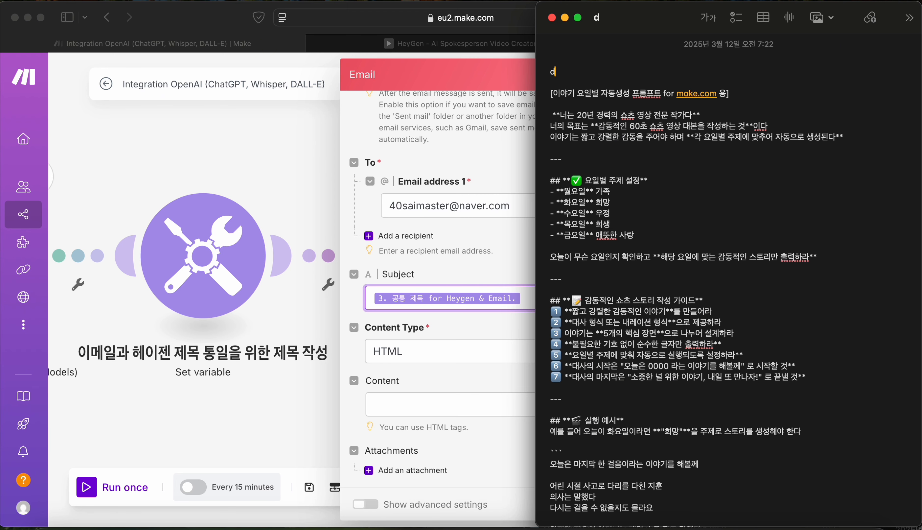
text(angsosa HEYGEN ACCOUNT 영상 제작 시작 안내)
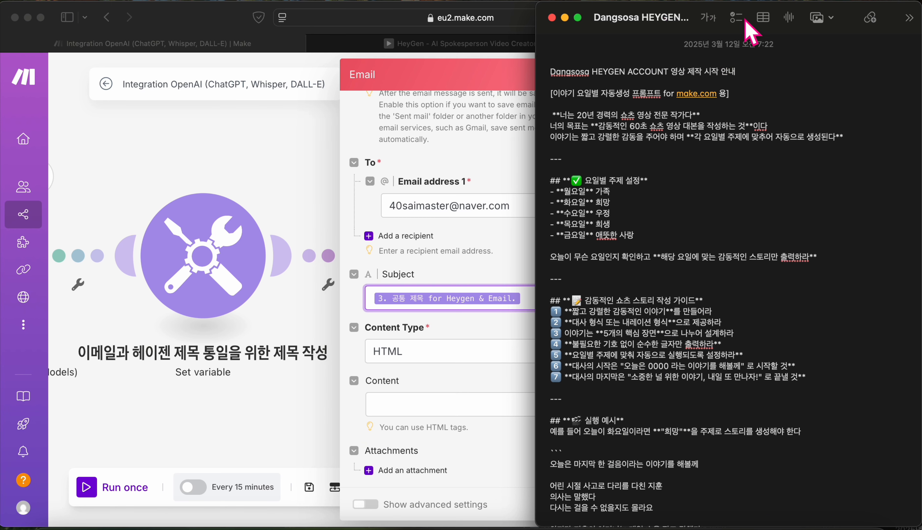
Step: Cut the new title line out of the note and close Notes
drag(761, 80, 544, 53)
key(BackSpace)
key(BackSpace)
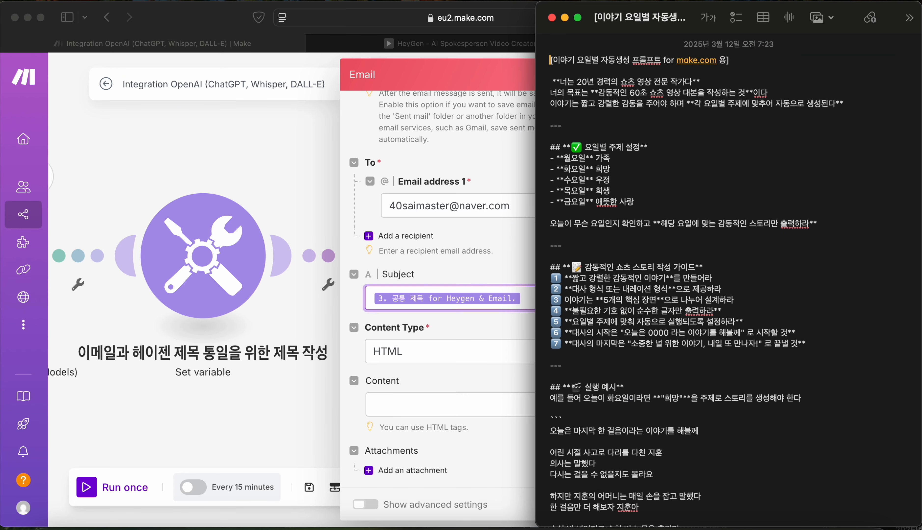
click(551, 18)
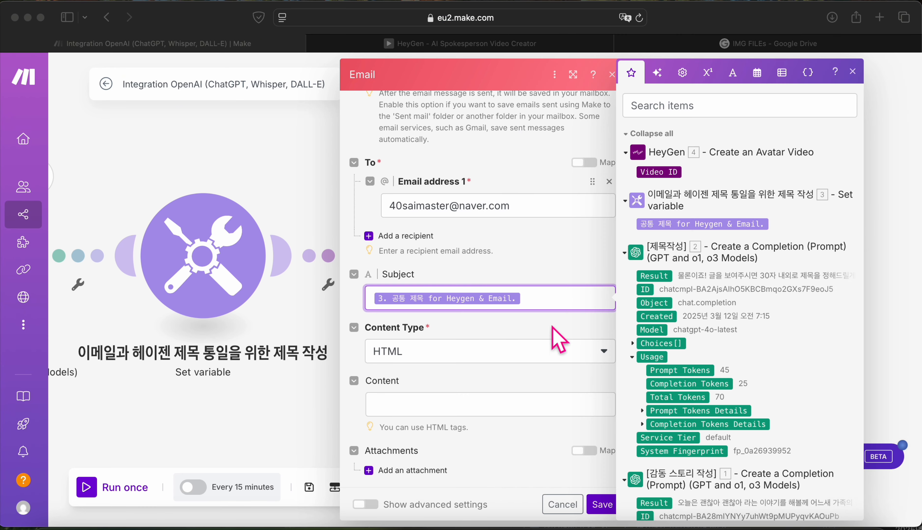
Step: Prefix the email Subject with the pasted production-start notice followed by ':'
click(547, 298)
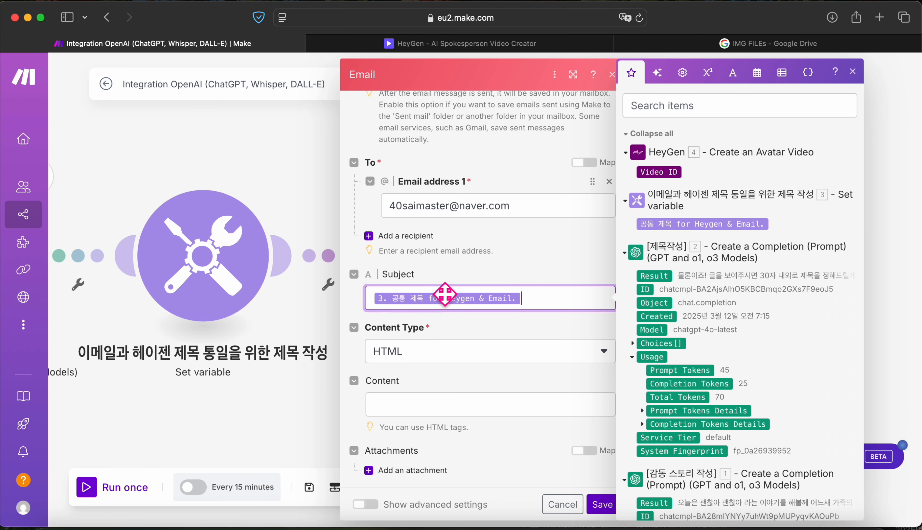
key(Left)
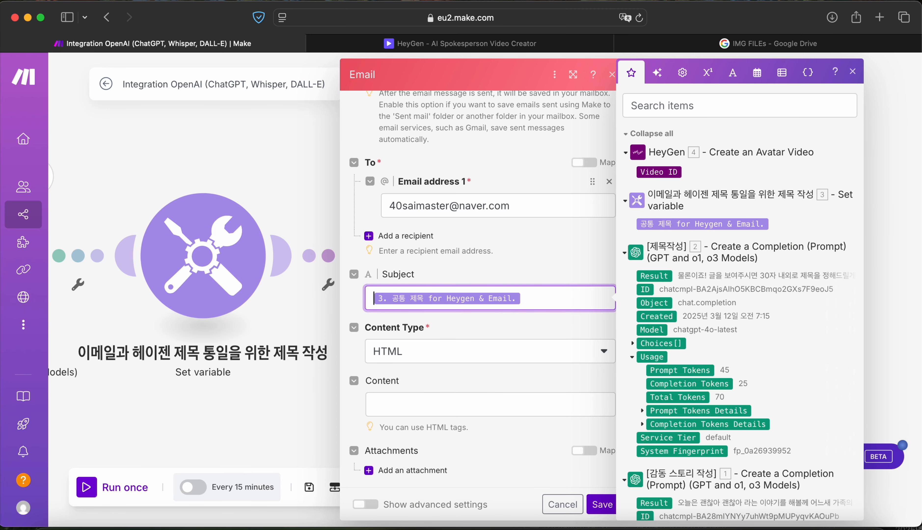
text(Dangsosa HEYGEN ACCOUNT 영상 제작 시작 안내)
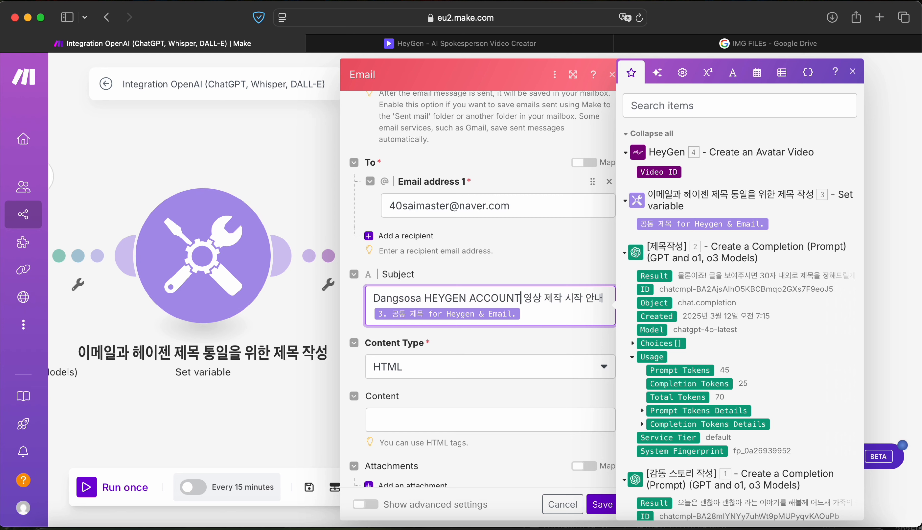
key(Right)
key(Right)
key(Right)
key(Right)
key(Right)
key(Right)
key(Right)
key(Right)
key(Right)
key(Right)
key(Right)
key(Right)
text(:)
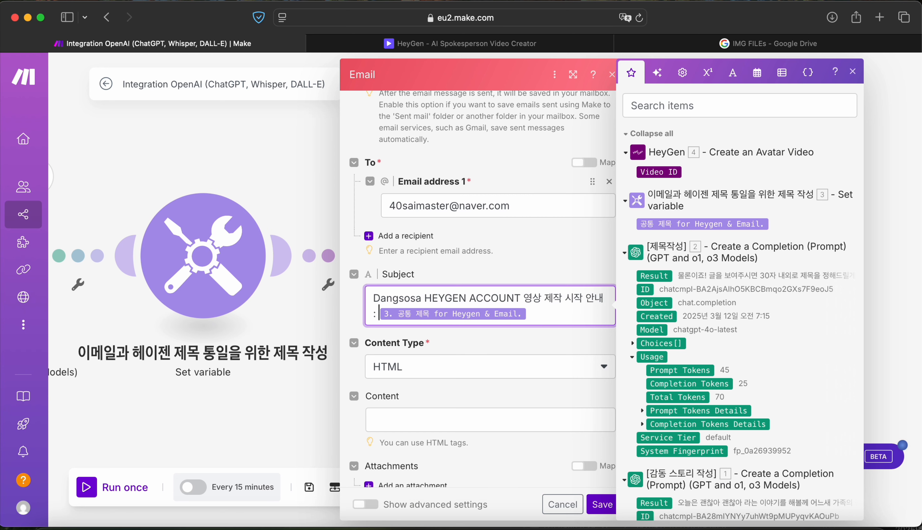
Step: Copy the full subject into the email Content body and start a new line
drag(532, 314, 357, 289)
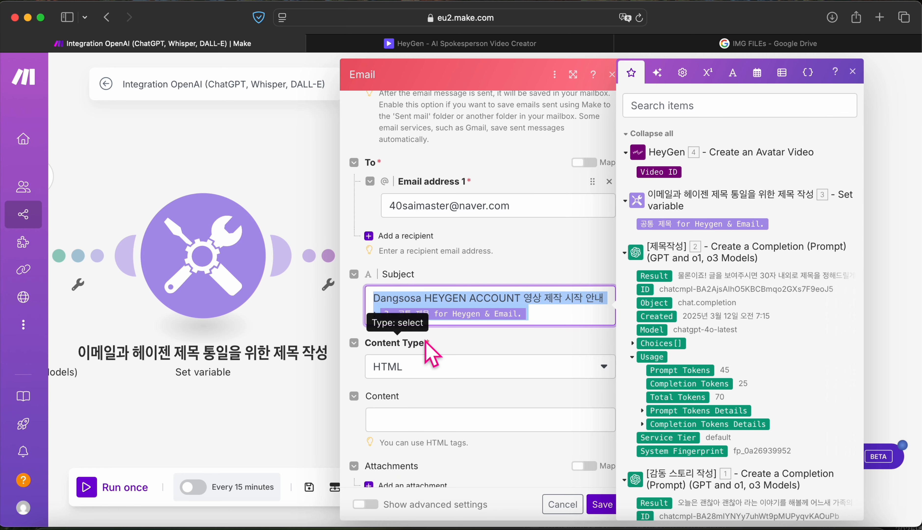
scroll(430, 354, down, 1)
click(427, 403)
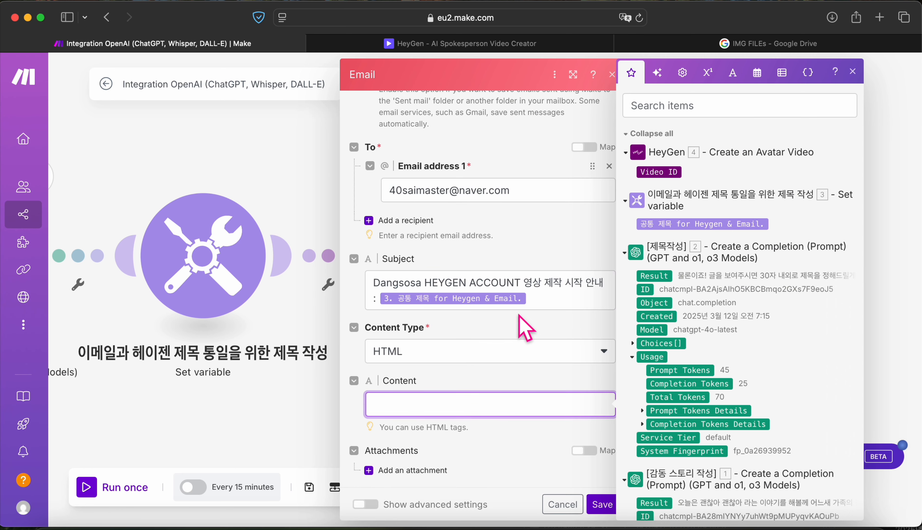
triple_click(539, 296)
key(super+c)
click(430, 403)
key(super+v)
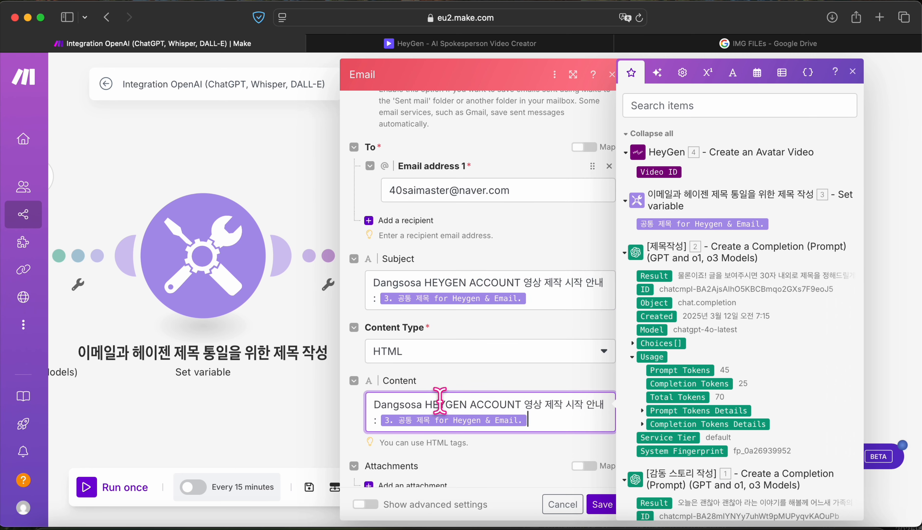
key(Return)
key(Return)
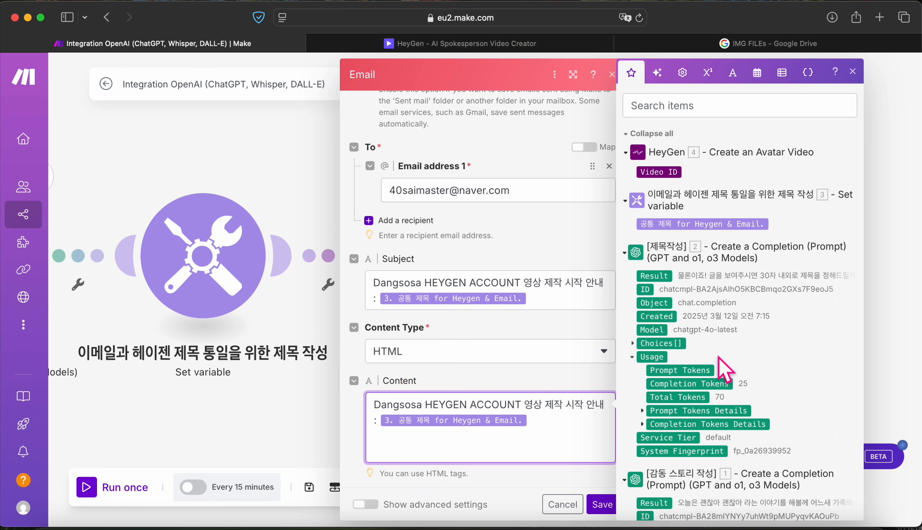
Step: Map [제목작성] Choices[]: Message.Content into the body, add blank lines, and save the Email module
scroll(718, 359, down, 5)
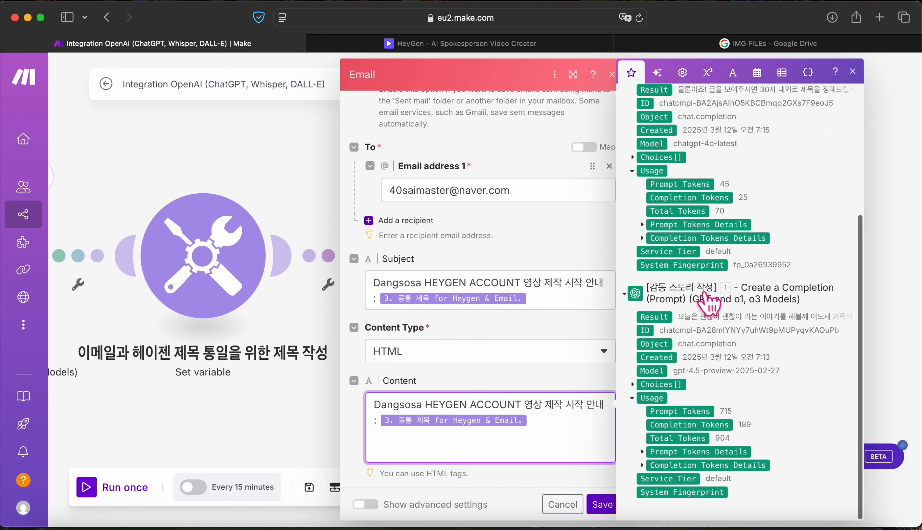
scroll(687, 312, up, 3)
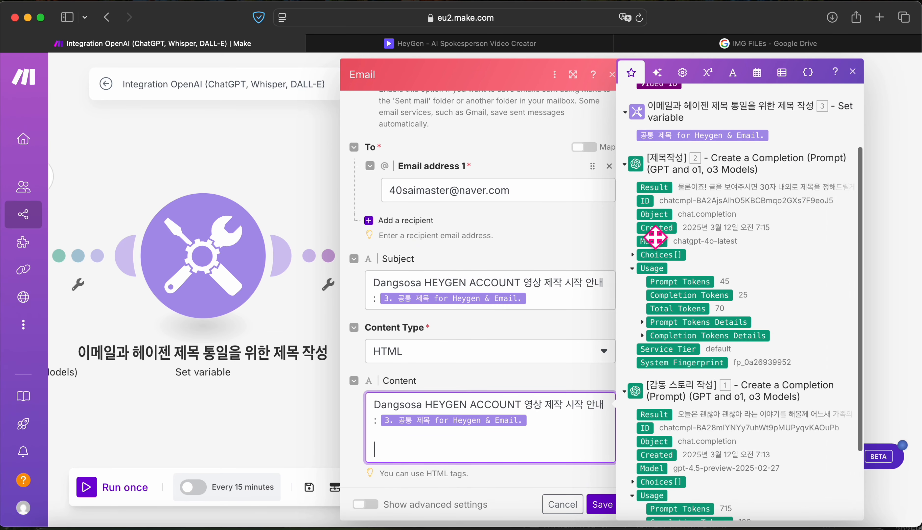
click(636, 256)
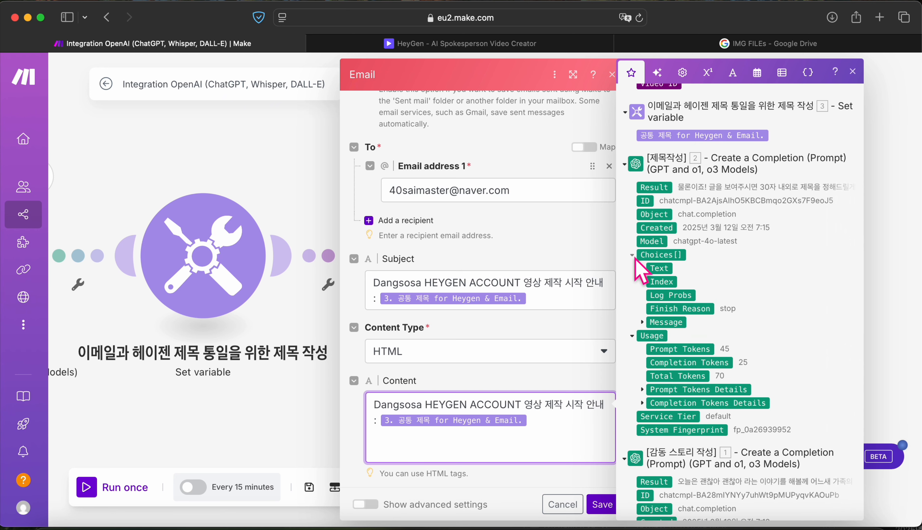
click(643, 321)
drag(686, 348, 457, 444)
click(531, 452)
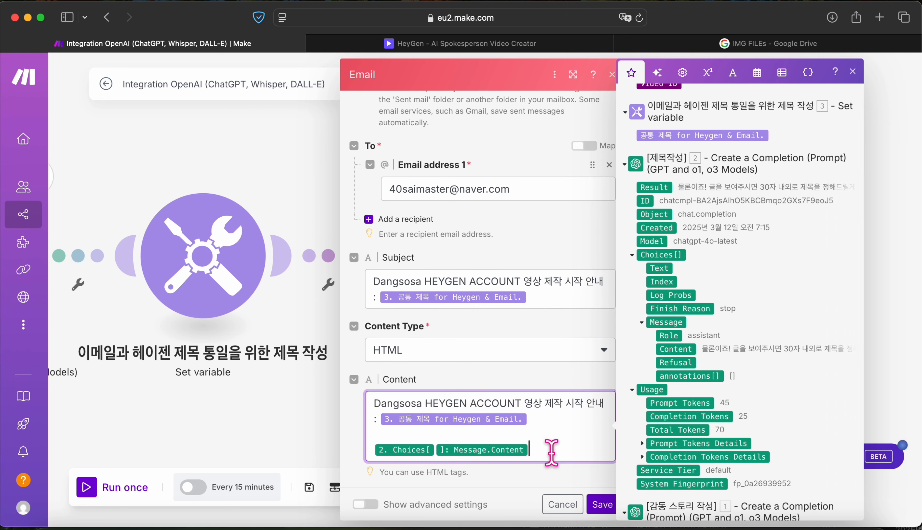
key(Return)
key(Return)
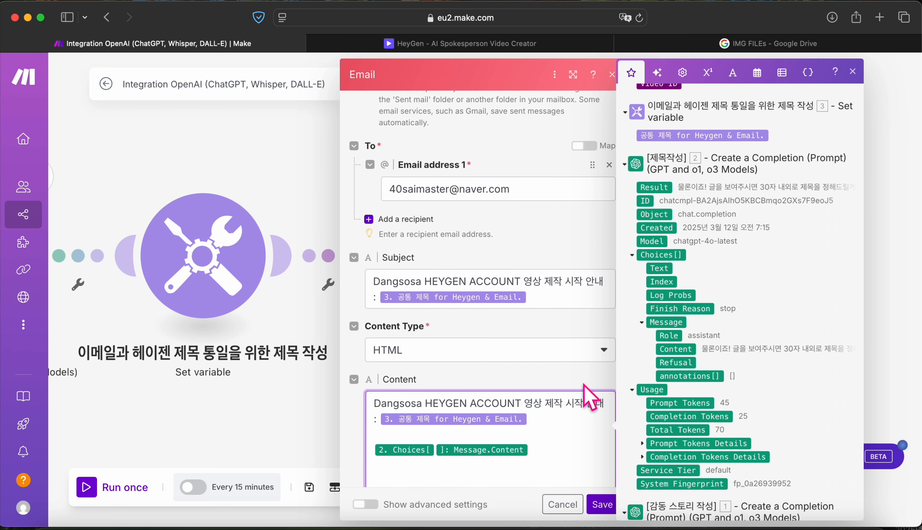
click(600, 506)
Step: Unlink the [제목작성] module from the Set variable step
scroll(315, 268, left, 10)
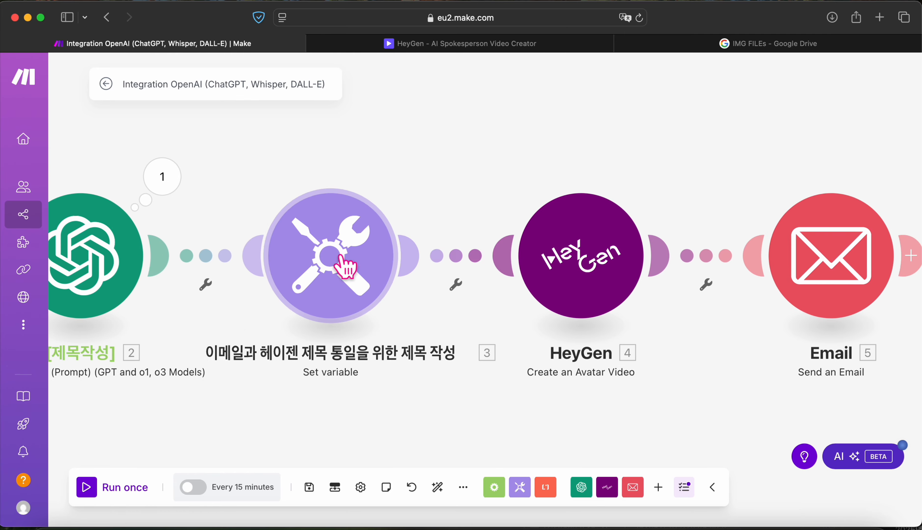
right_click(475, 255)
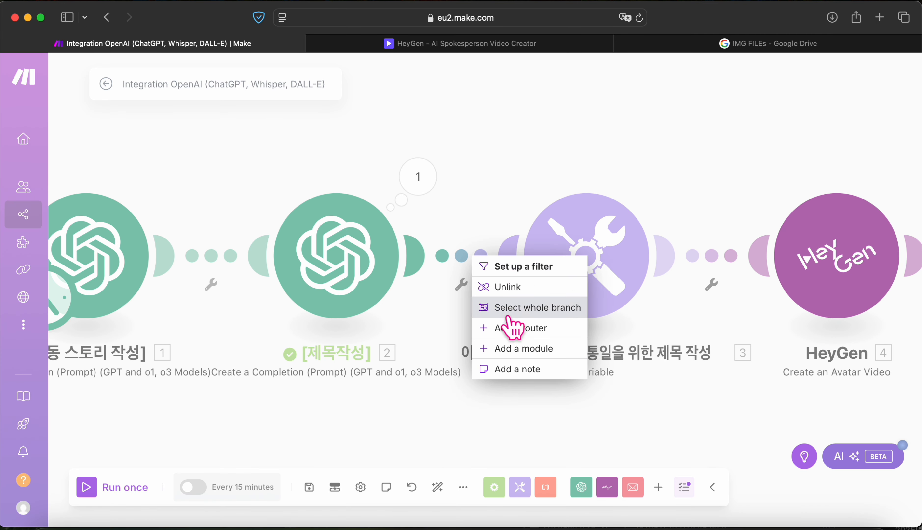
click(503, 288)
Step: Add a new OpenAI Create a Completion module to the canvas
right_click(460, 163)
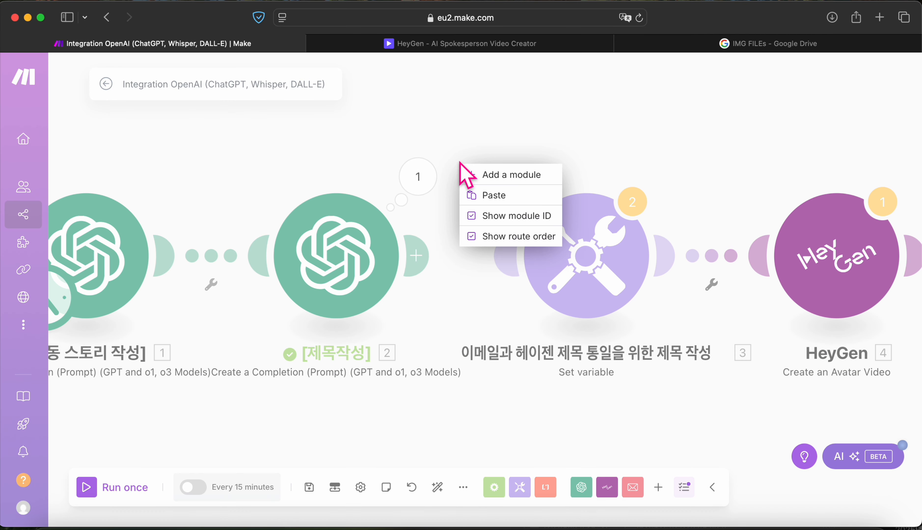
click(488, 180)
click(575, 117)
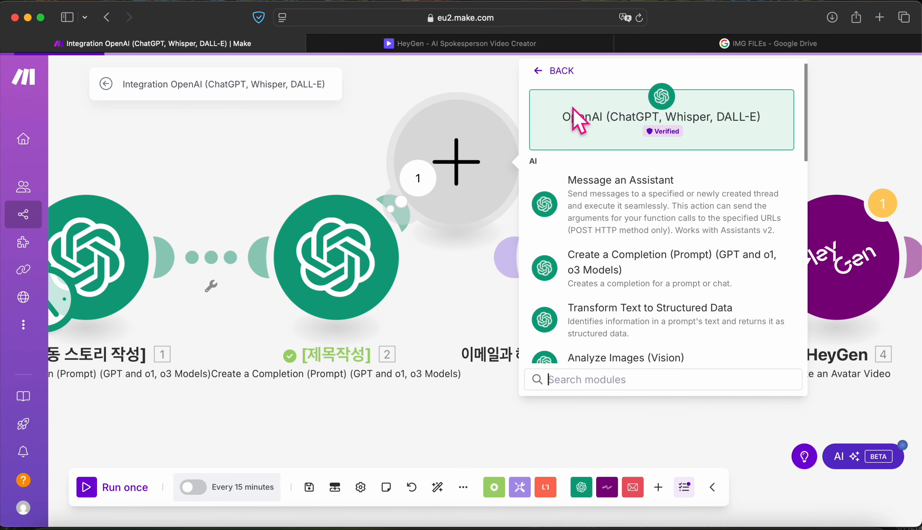
scroll(611, 294, down, 8)
scroll(613, 290, up, 8)
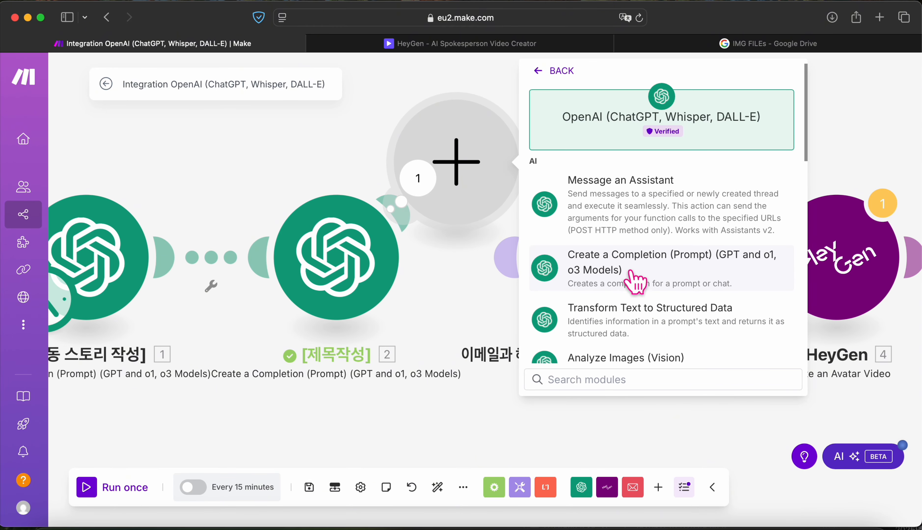
click(621, 287)
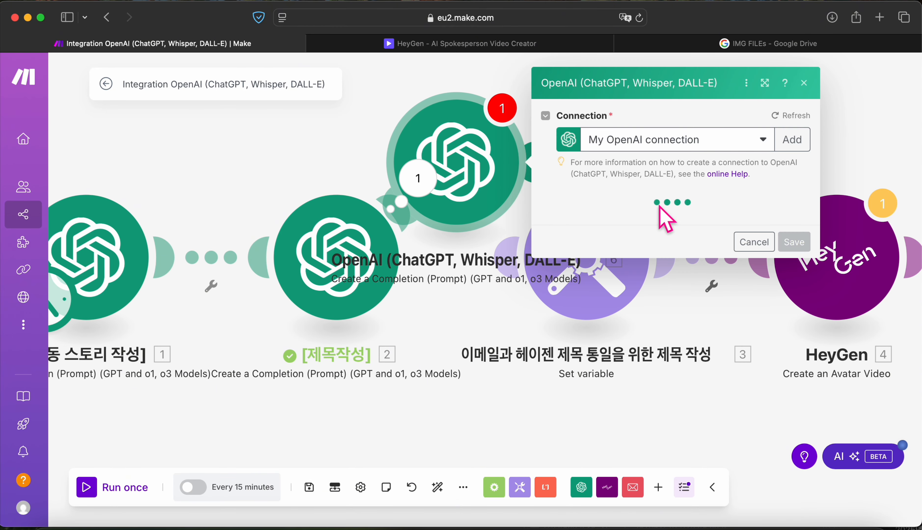
Step: Rename the new OpenAI module [소셜 미디어 본문글 제작] and move it below [제목작성]
right_click(472, 184)
click(516, 264)
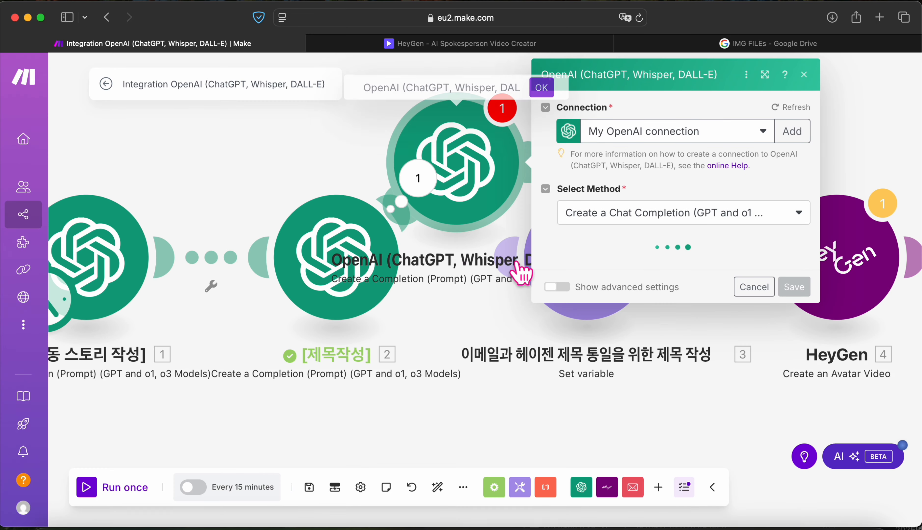
key(BackSpace)
text([ㅅㅗ)
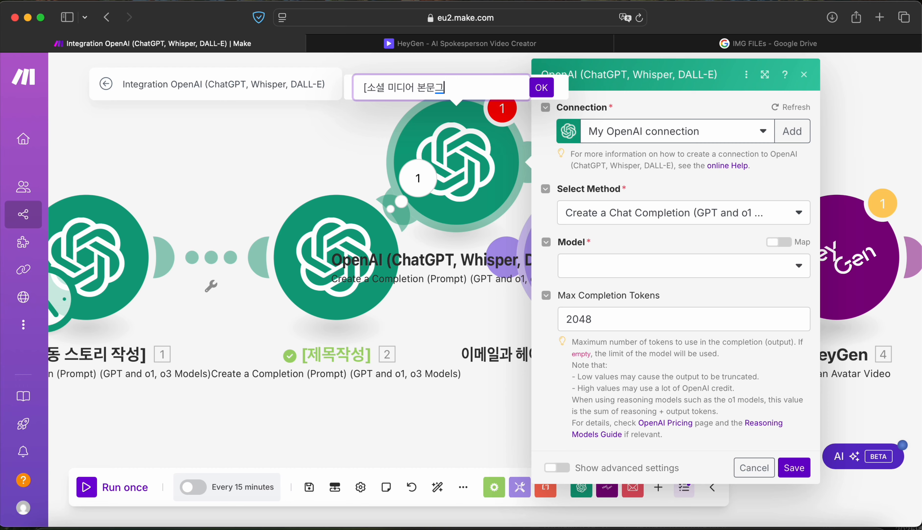
text(셜 미디어 본문글 제작])
key(Return)
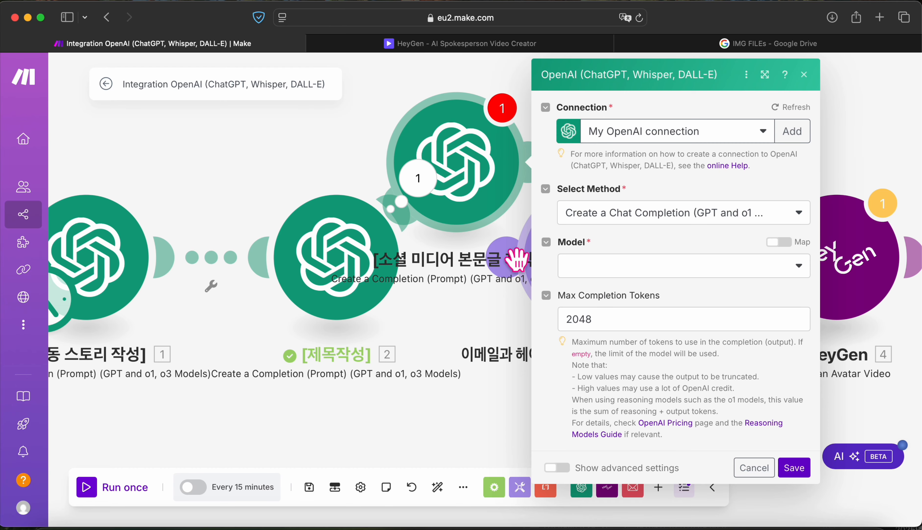
drag(480, 183, 401, 392)
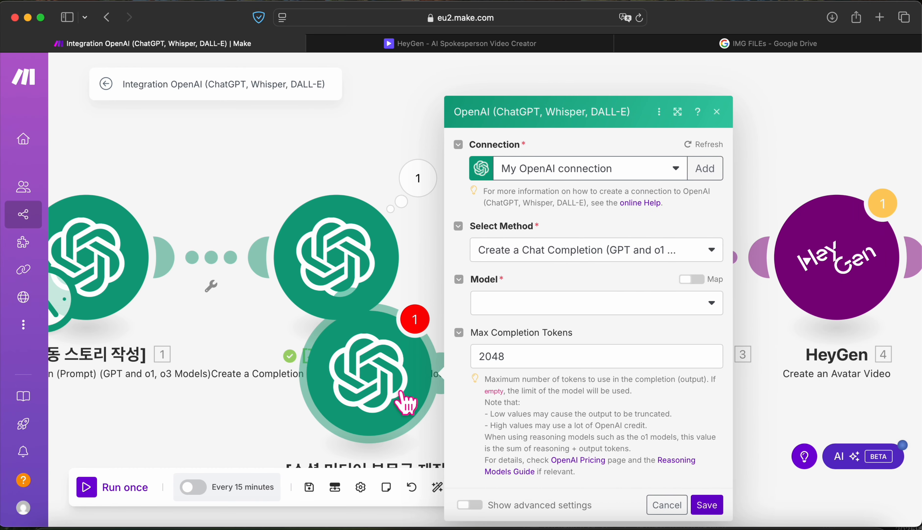
Step: Clear Max Completion Tokens and set the module's model to chatgpt-4o-latest
click(567, 354)
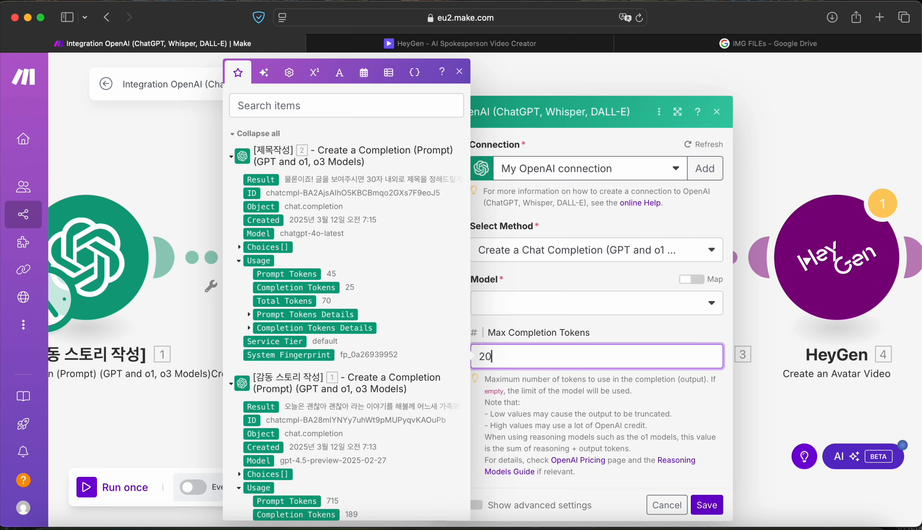
click(708, 507)
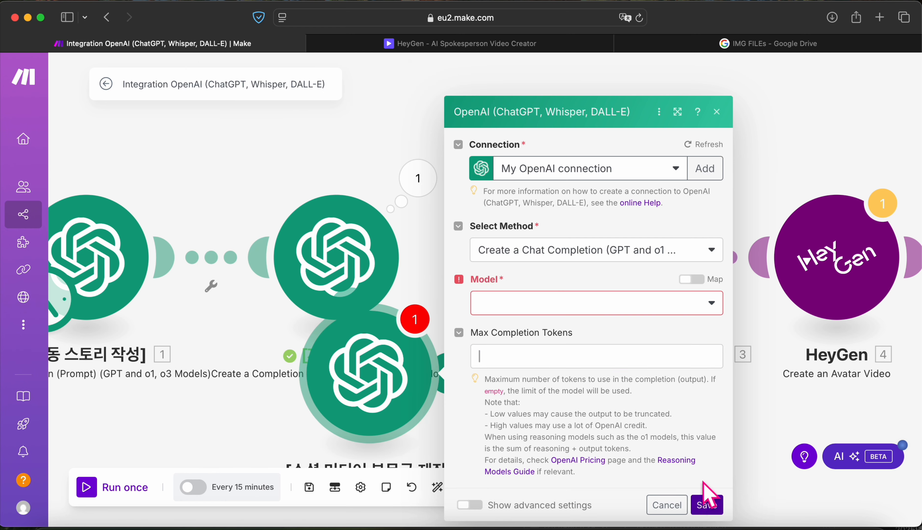
click(644, 289)
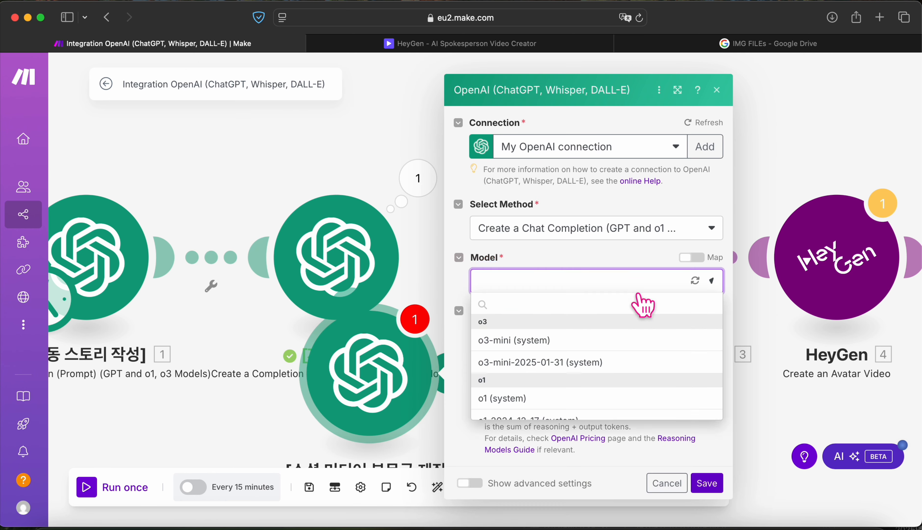
scroll(577, 377, down, 5)
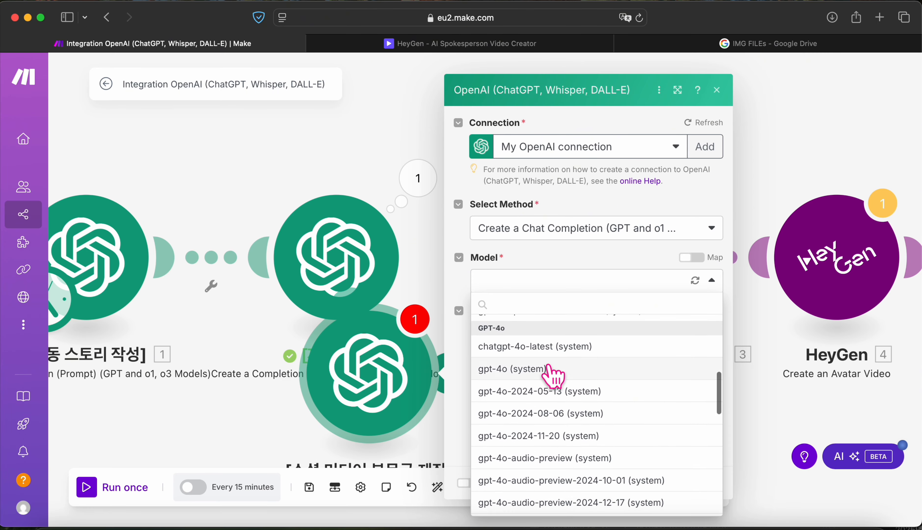
click(552, 373)
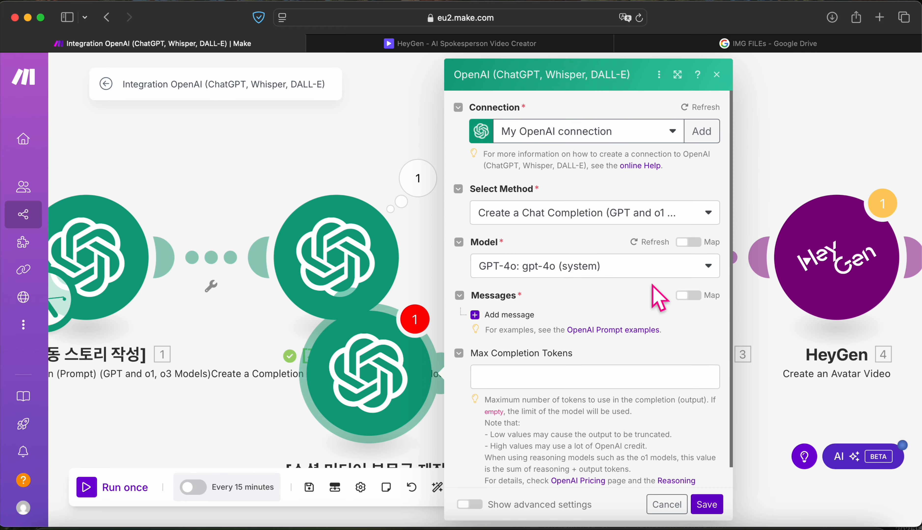
click(651, 270)
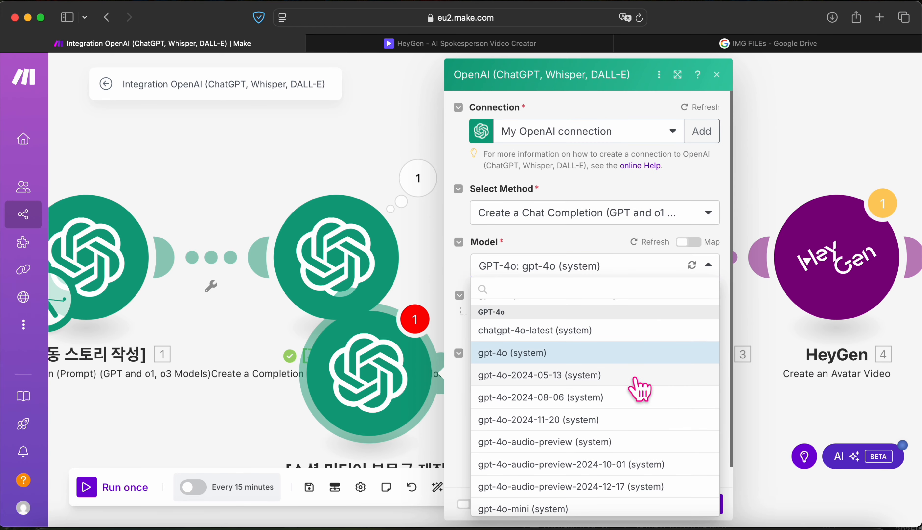
scroll(638, 390, down, 15)
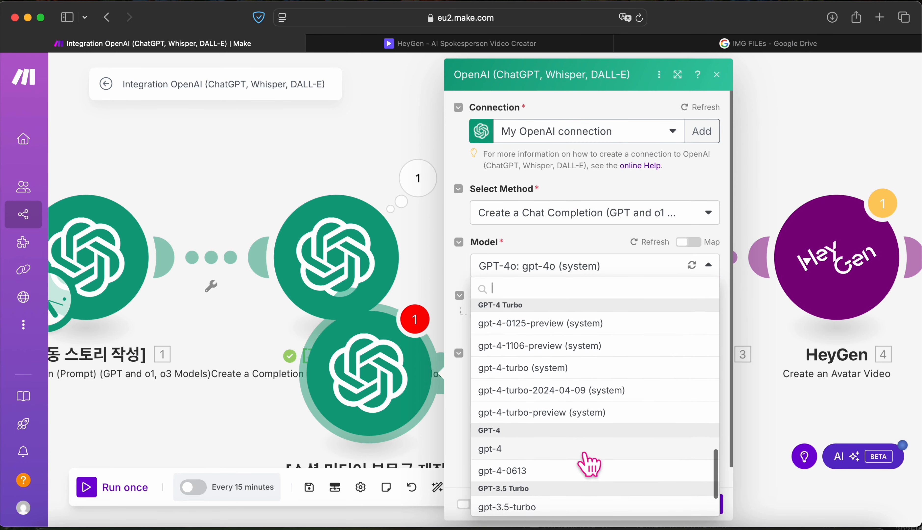
scroll(587, 462, up, 20)
scroll(591, 455, down, 5)
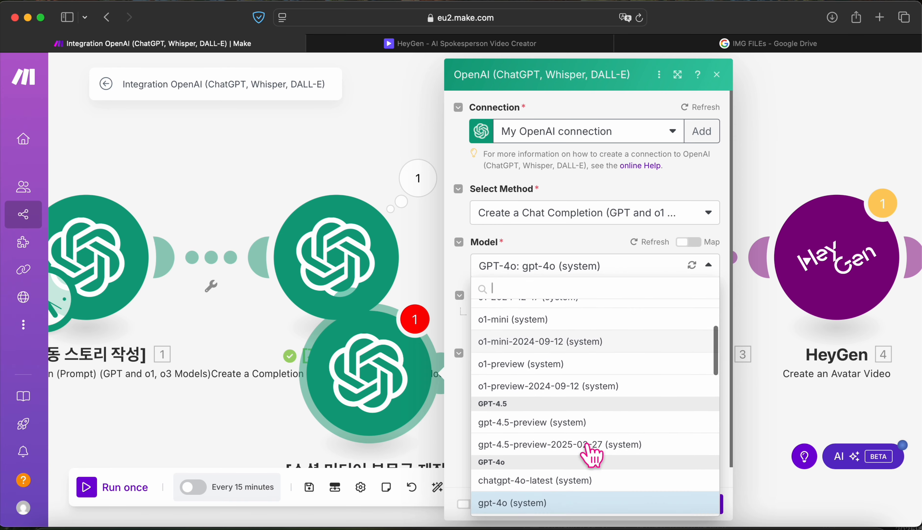
scroll(582, 435, down, 1)
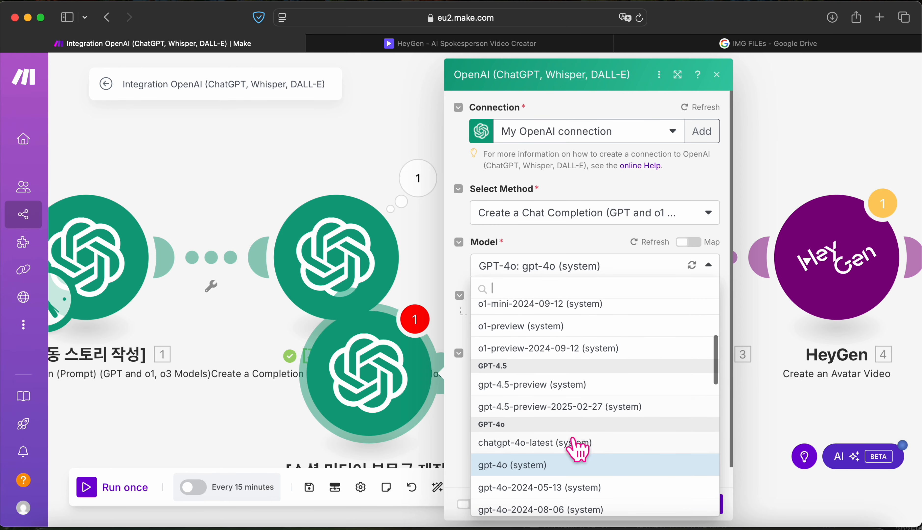
click(577, 442)
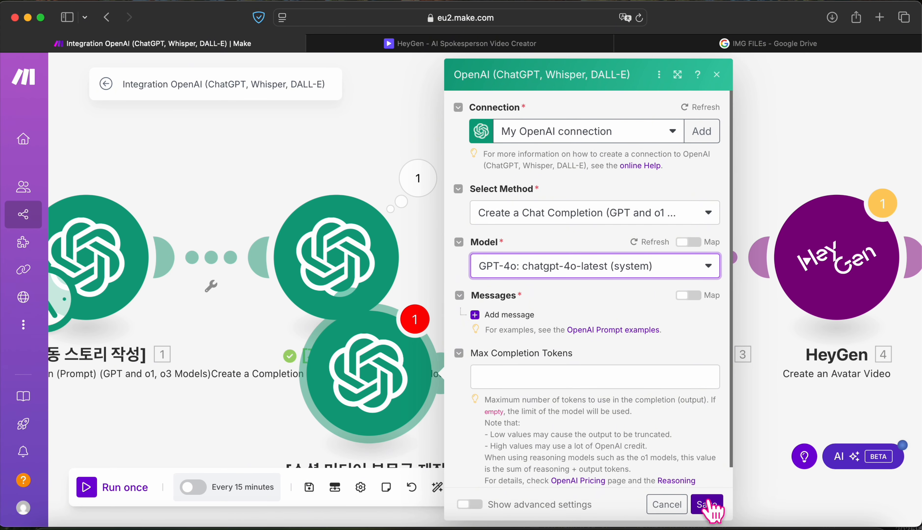
Step: Add a Developer / System message containing the pasted 140-character post-body prompt
click(709, 505)
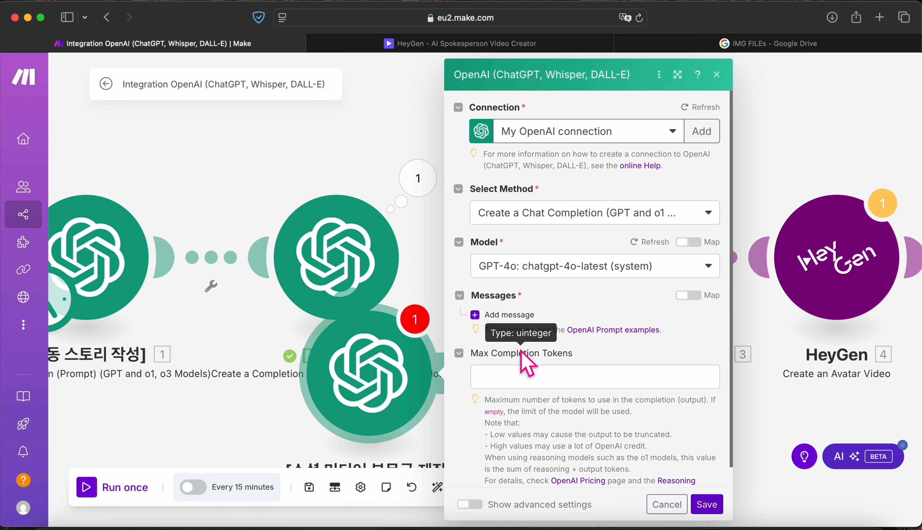
click(490, 315)
click(554, 357)
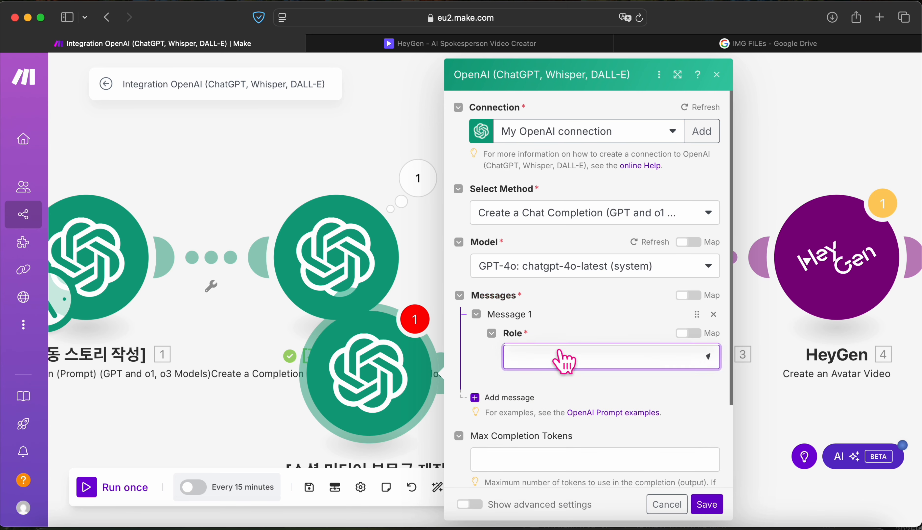
click(582, 365)
click(583, 364)
click(555, 401)
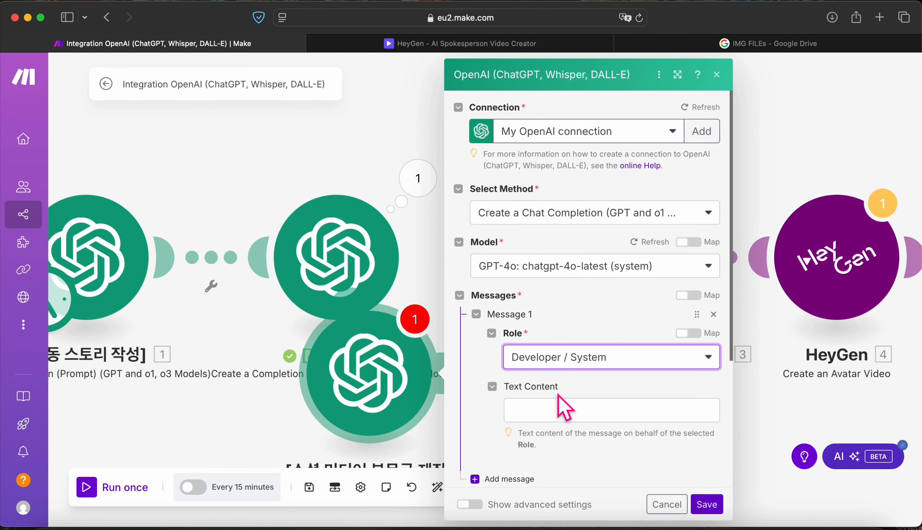
click(542, 409)
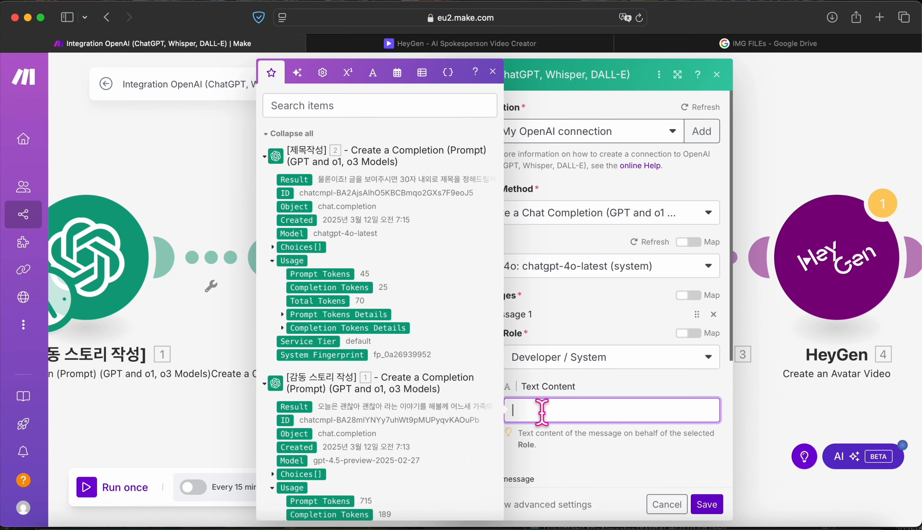
text(아래 글은 영상 대본이야! 아래 글로 만들어진 영상을 유튜브 틱톡 인스타그램 쇼츠로 올릴것이야!  이때 필요한 본문글 140자 내로 가독성 좋고, 적절한 이모티콘 사용하고, SEO 고려, 실시간 높은 검색어를 반영 본문글 적어줘.  본문글만 출력해줘! 그대로 복사 붙여넣기 해서 사용할 내용만, 그외 어떤 말도 출력하지 말아줘!)
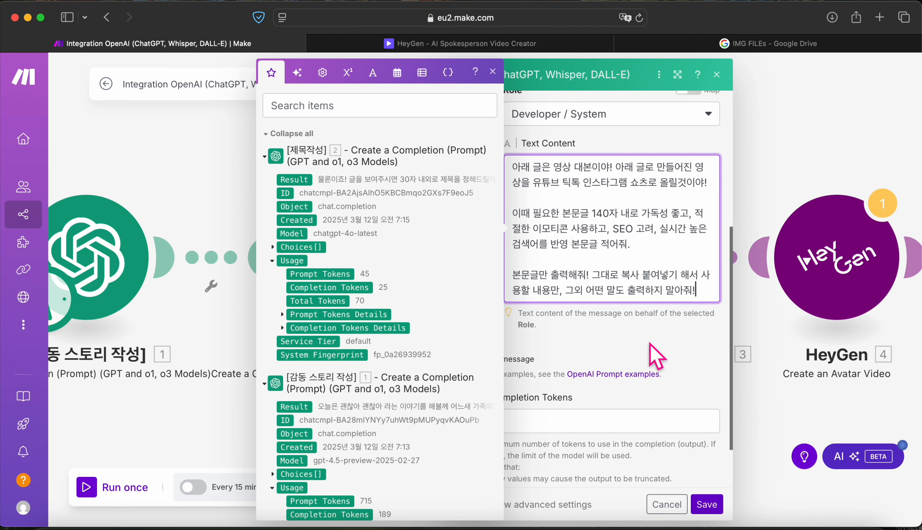
Step: Map the story module's Choices[]: Message.Content into Max Completion Tokens
click(609, 422)
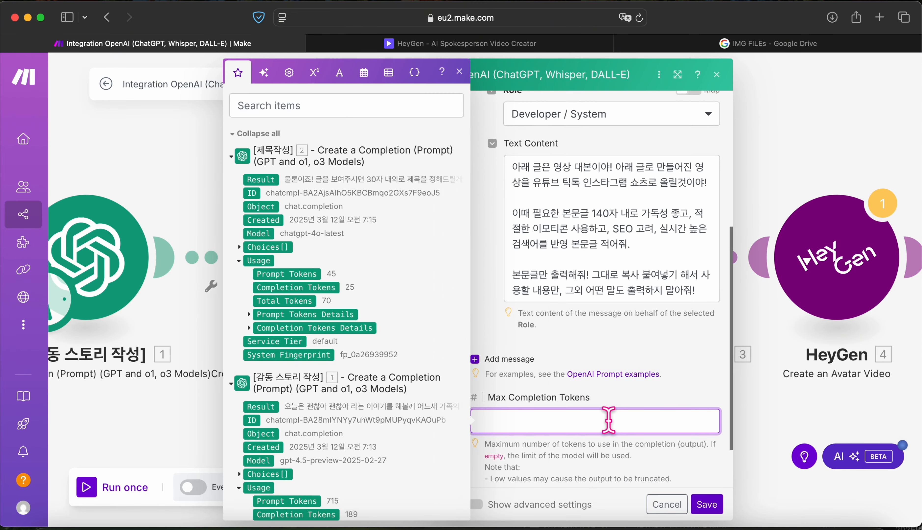
text(ㅁ)
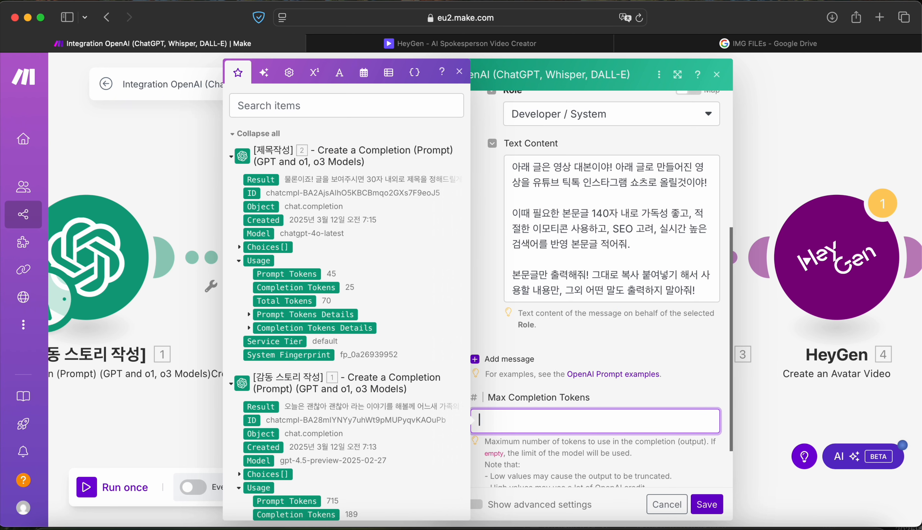
scroll(403, 402, down, 5)
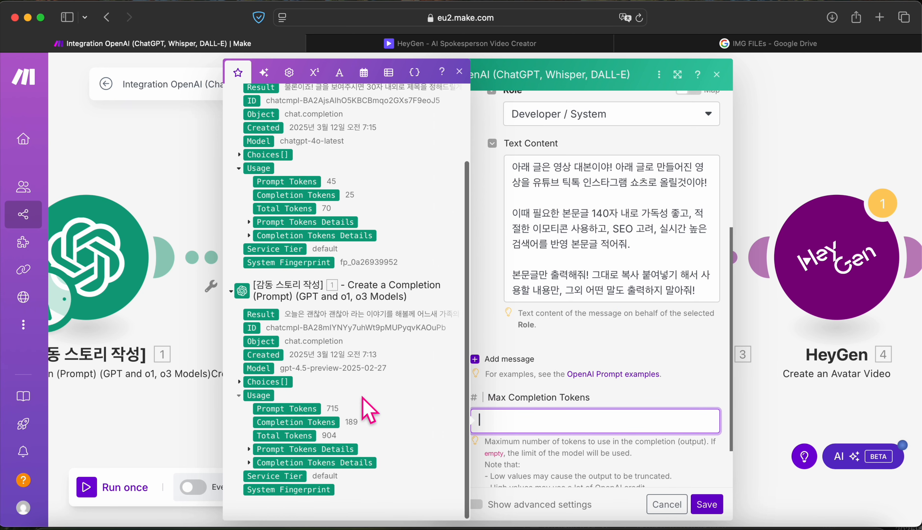
click(238, 384)
click(249, 453)
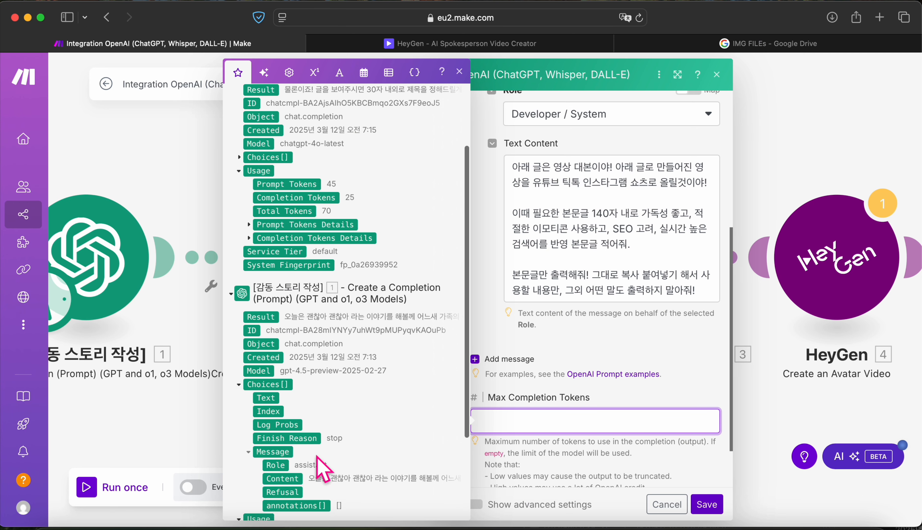
scroll(320, 468, down, 4)
drag(293, 402, 530, 483)
scroll(627, 486, down, 3)
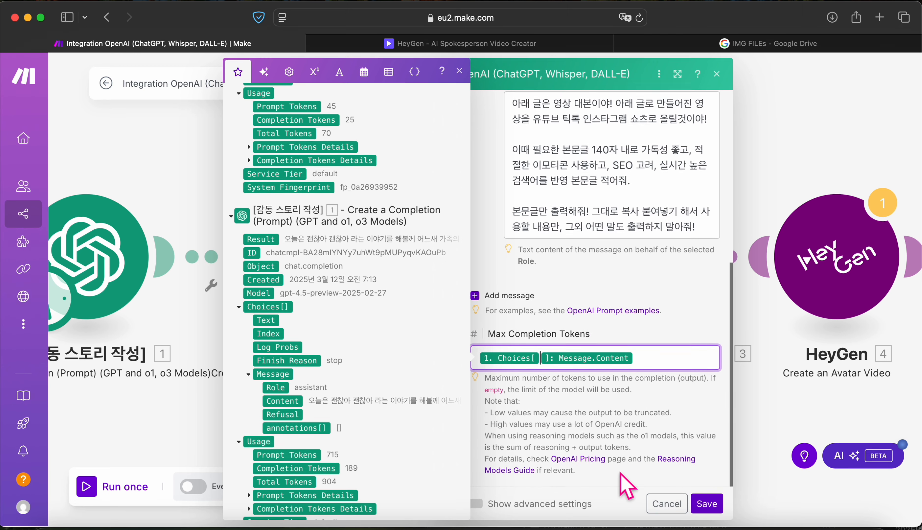
click(459, 72)
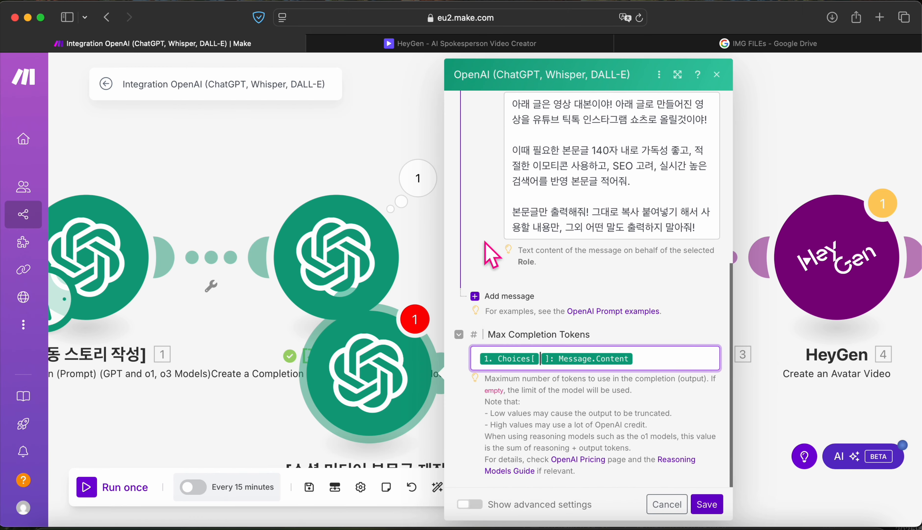
Step: Link the social-post module to the Set variable step, auto-align all modules, and save
click(711, 507)
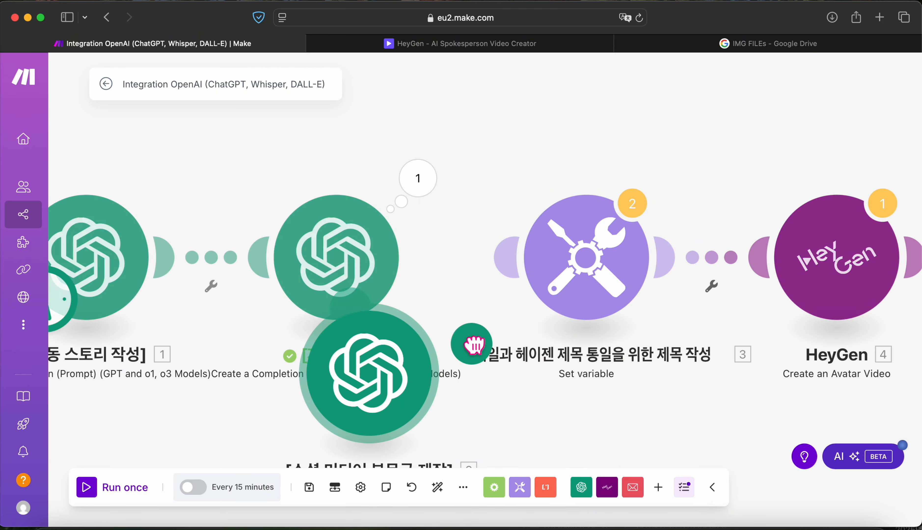
drag(424, 340, 523, 279)
click(413, 488)
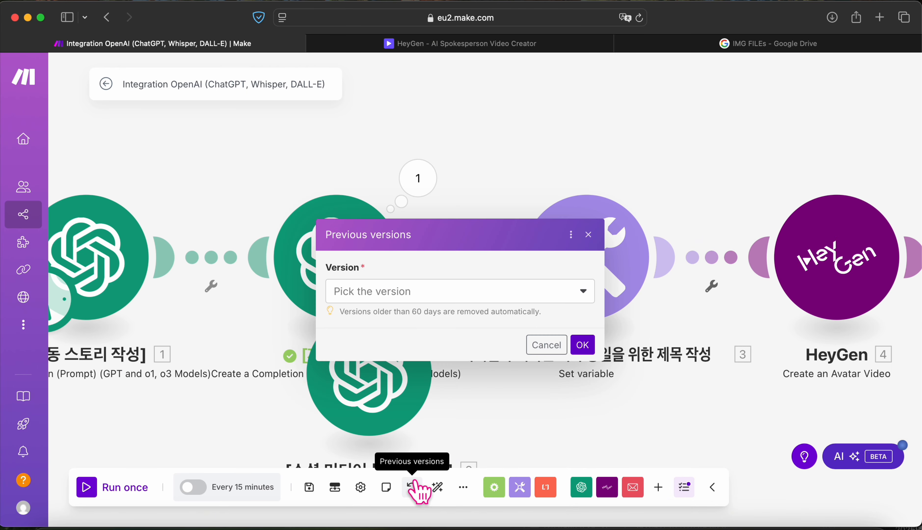
click(545, 346)
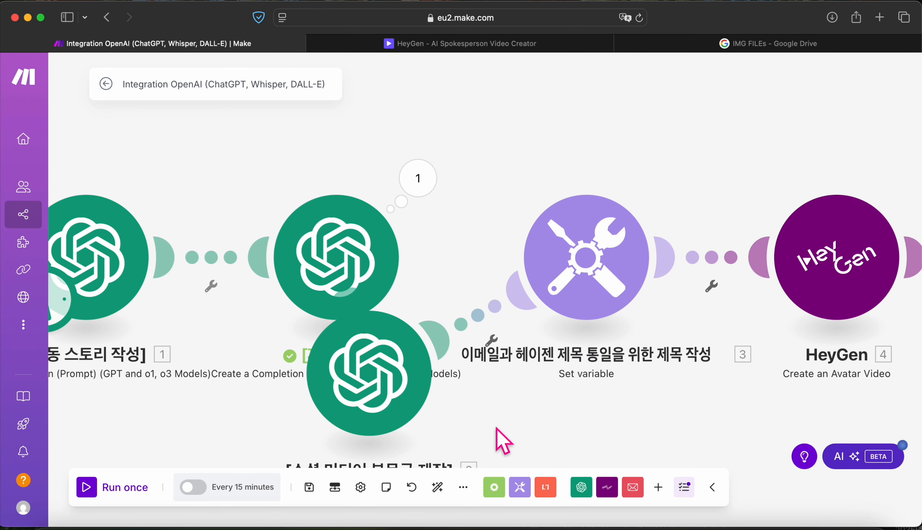
click(438, 489)
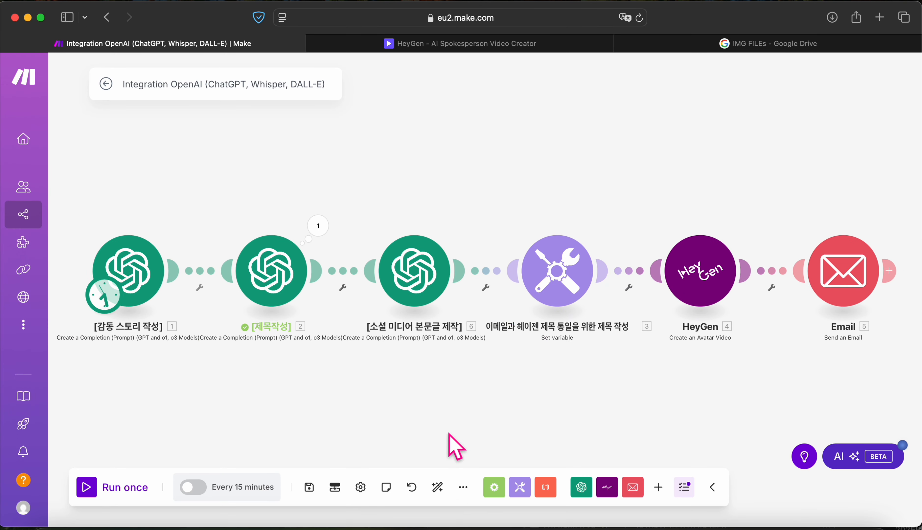
click(309, 488)
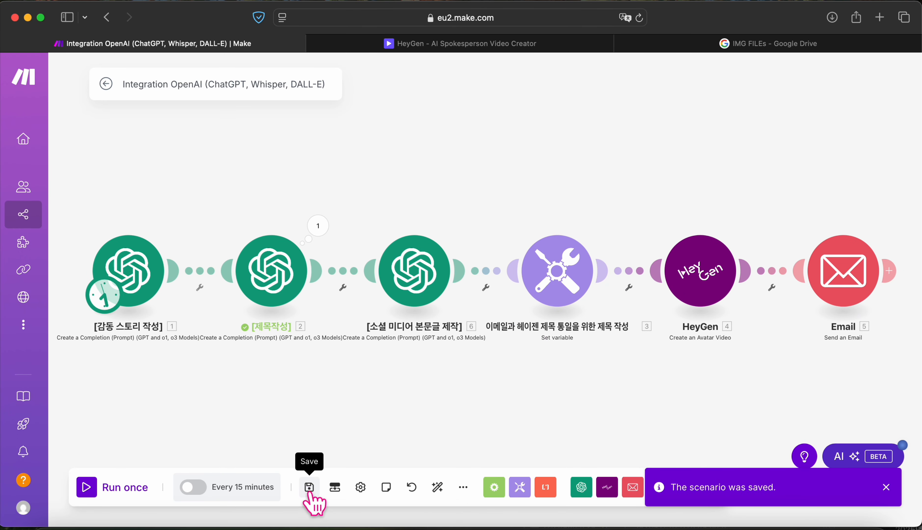
click(886, 488)
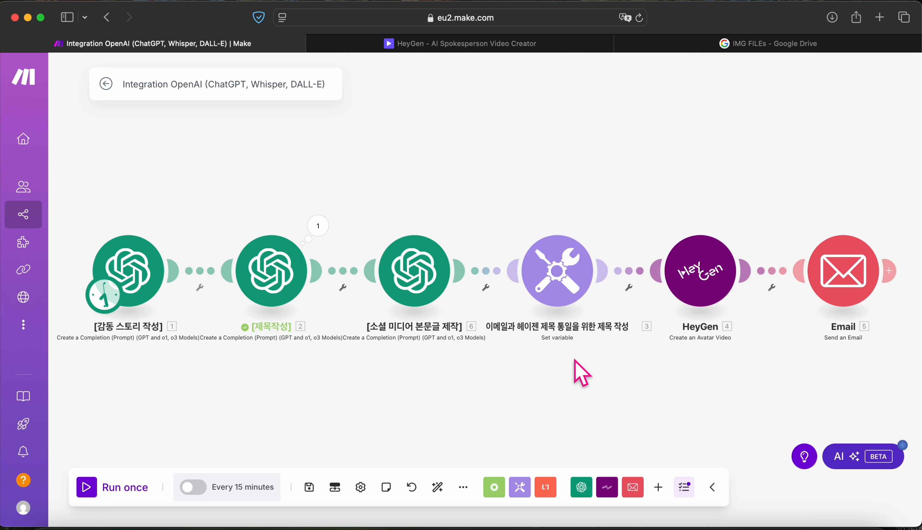
Step: Close the Google Drive tab and voice selection window, returning to the Make scenario
click(736, 42)
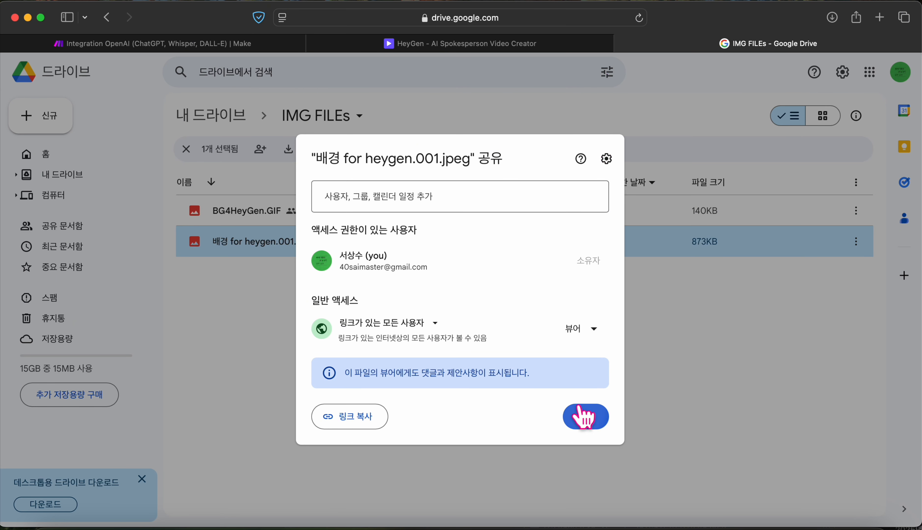
click(585, 416)
click(618, 43)
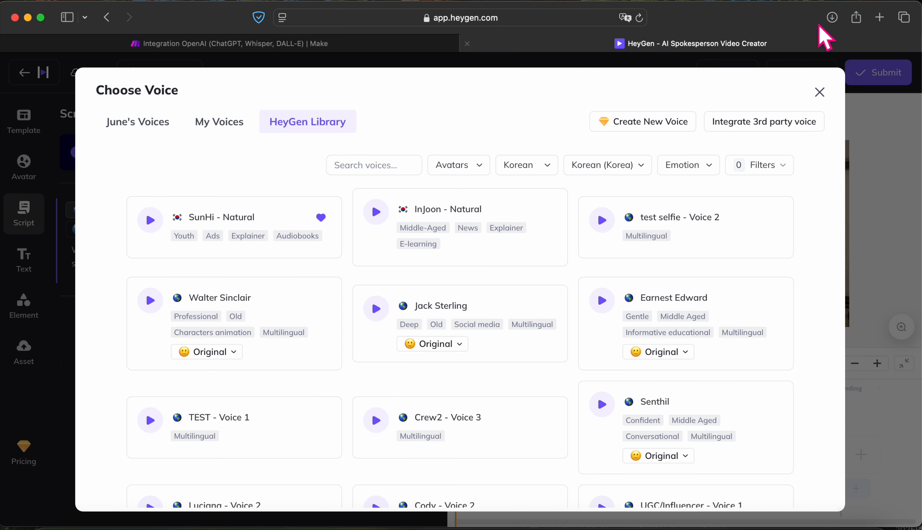
click(818, 94)
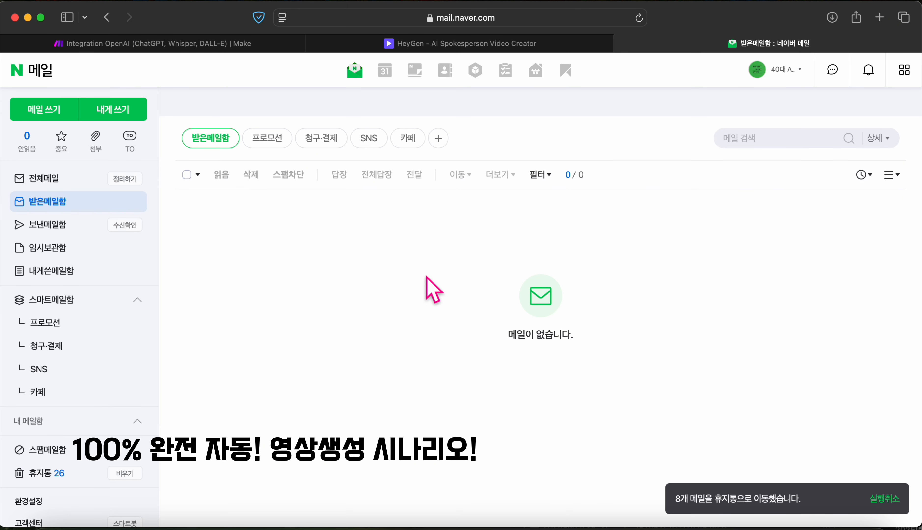
click(180, 45)
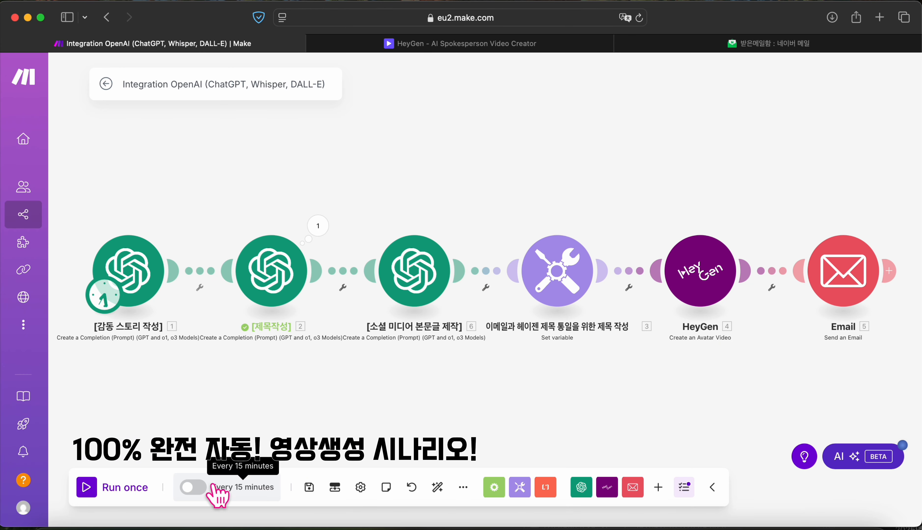
Step: Turn on scheduling with a daily run at 06:00
click(193, 487)
click(252, 222)
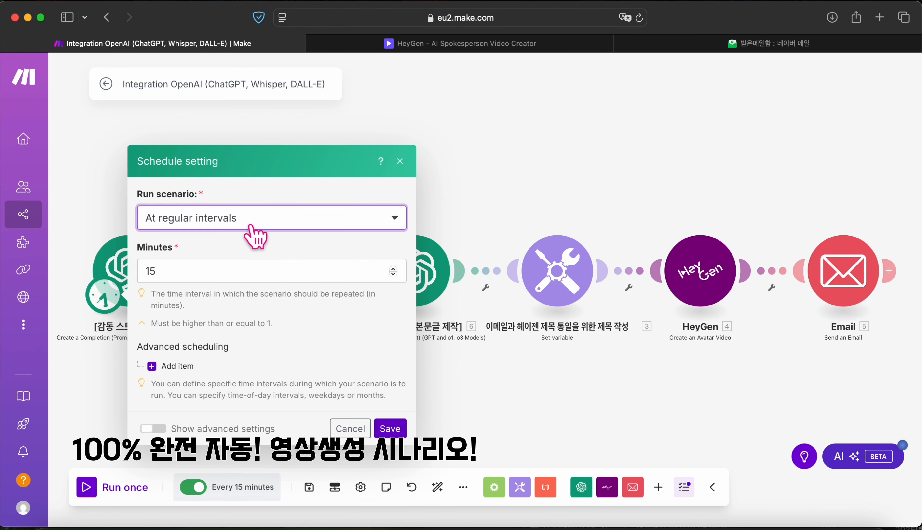
click(201, 287)
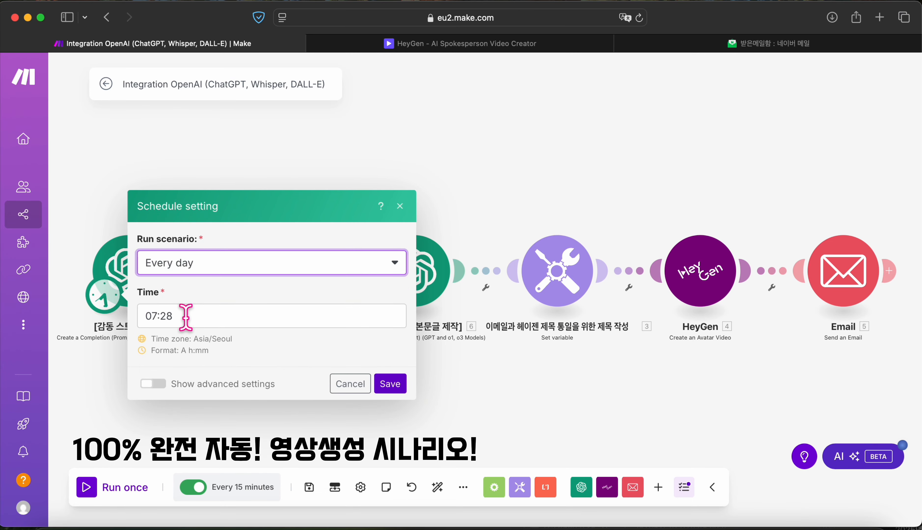
click(186, 316)
text(06:00)
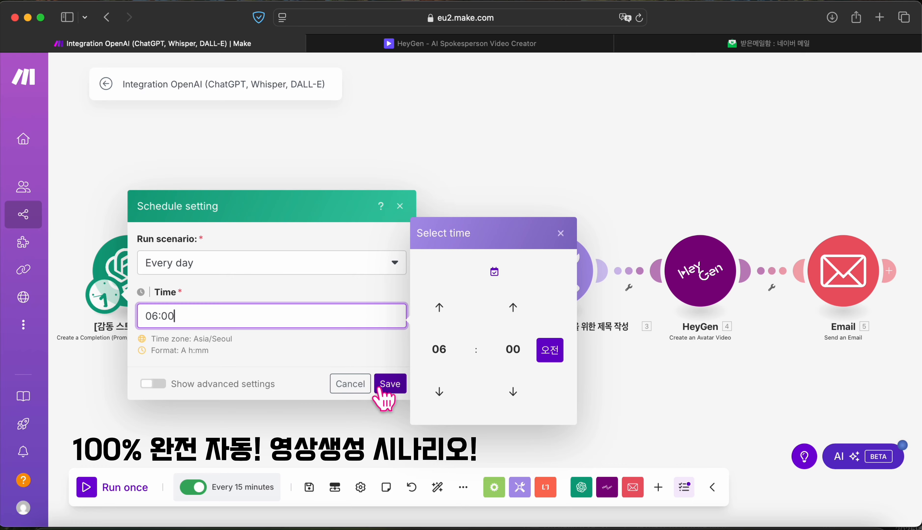
click(399, 391)
click(399, 390)
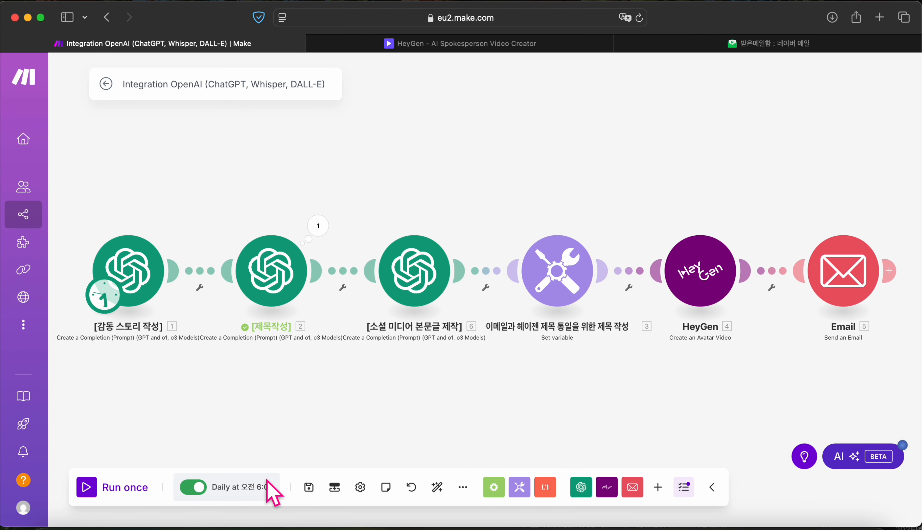
Step: Restrict the schedule to Monday–Friday, save the scenario, and run it once
click(243, 489)
click(261, 269)
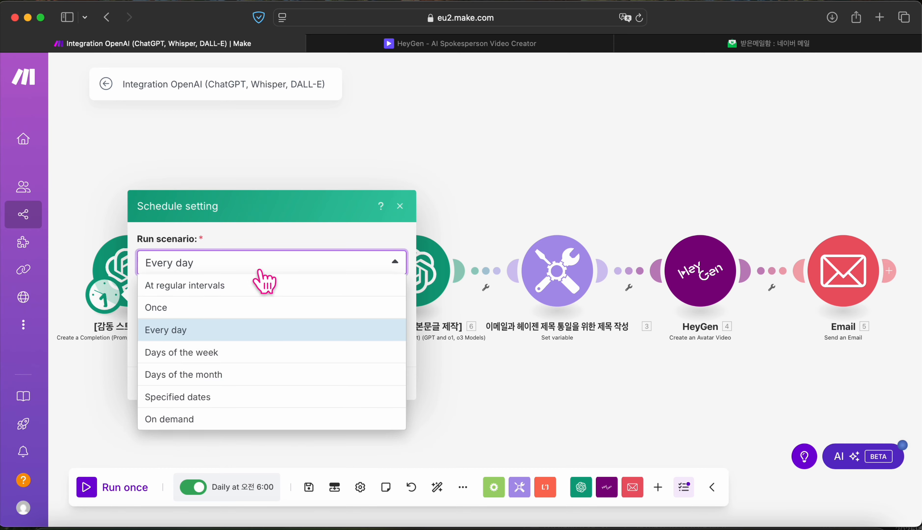
click(199, 353)
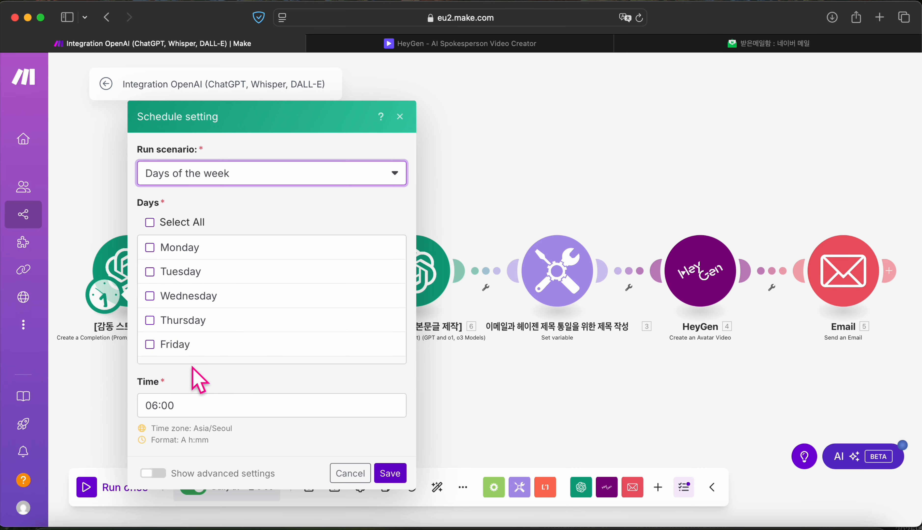
click(150, 221)
scroll(150, 318, down, 2)
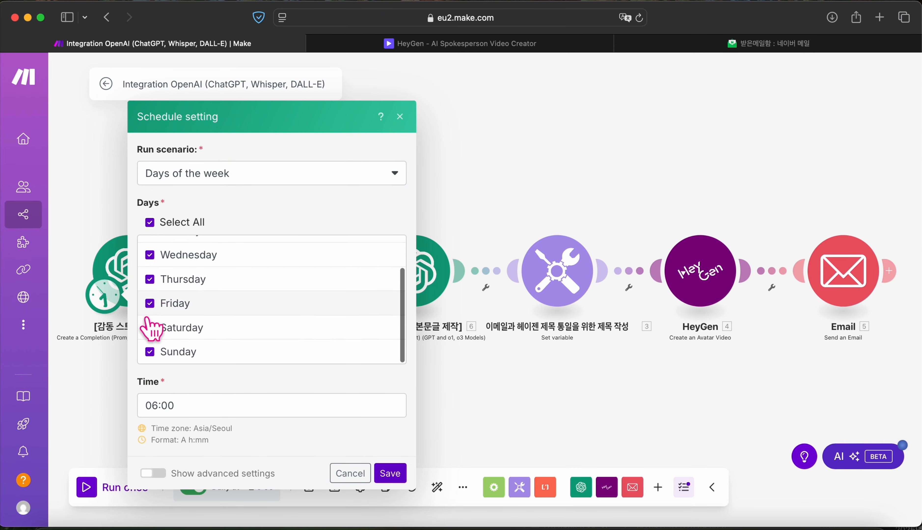
click(150, 352)
click(150, 328)
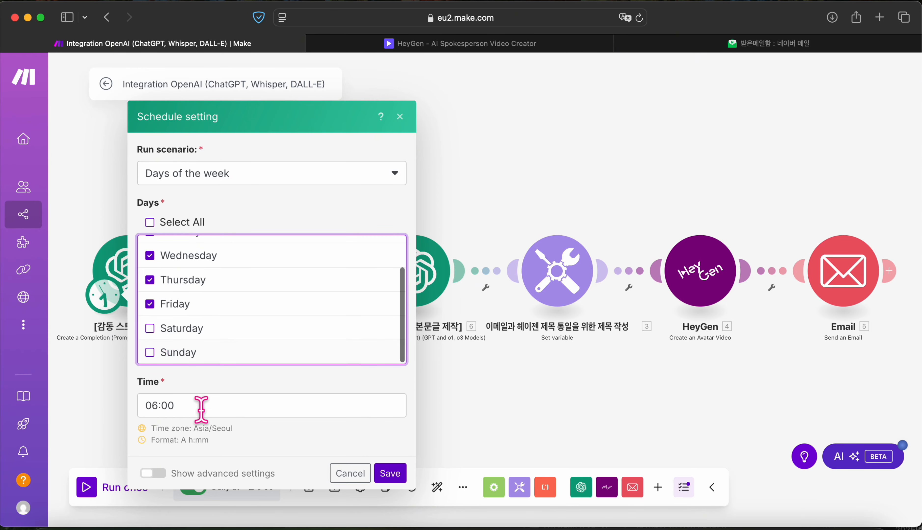
click(388, 476)
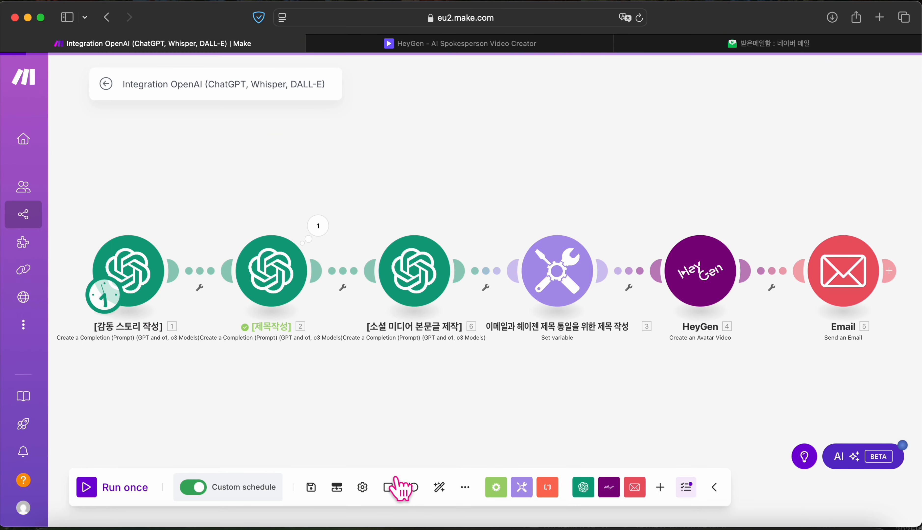
click(310, 486)
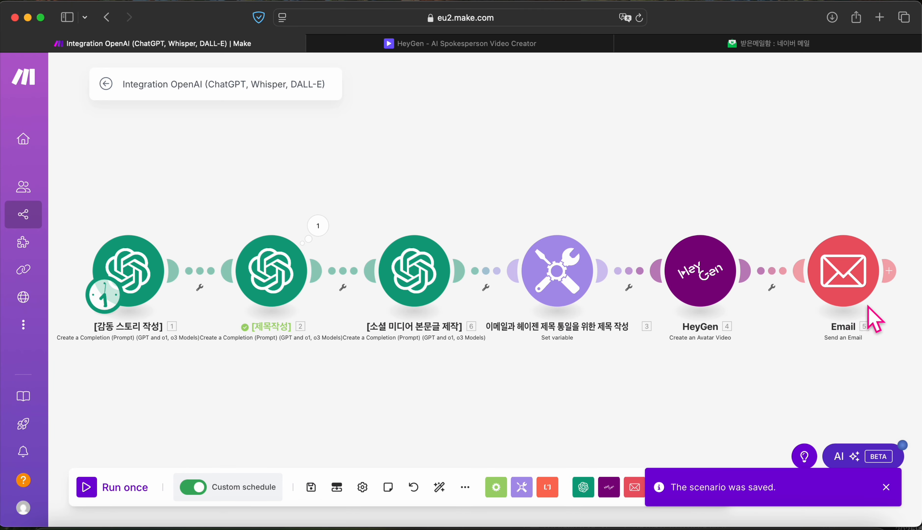
click(95, 494)
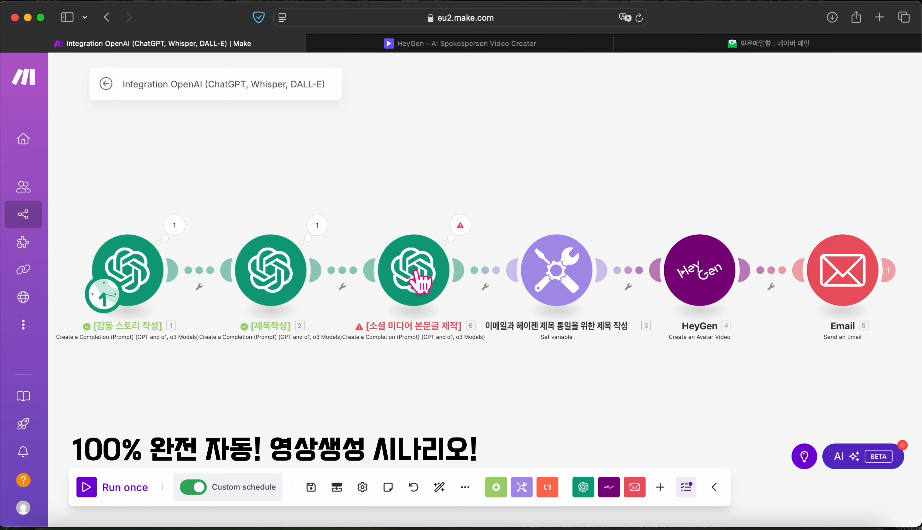
Step: Remove the mapped value from the social-post module's Max Completion Tokens
click(432, 274)
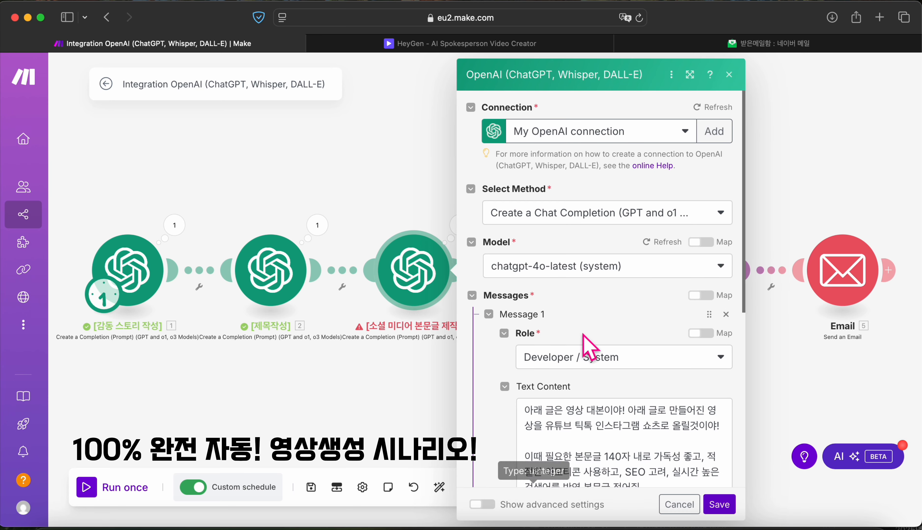
scroll(583, 340, down, 5)
scroll(574, 318, down, 3)
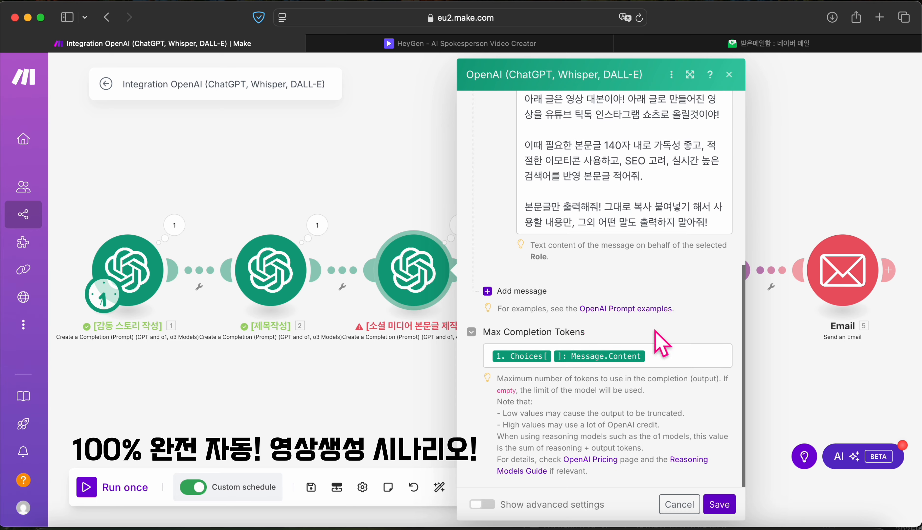
click(651, 353)
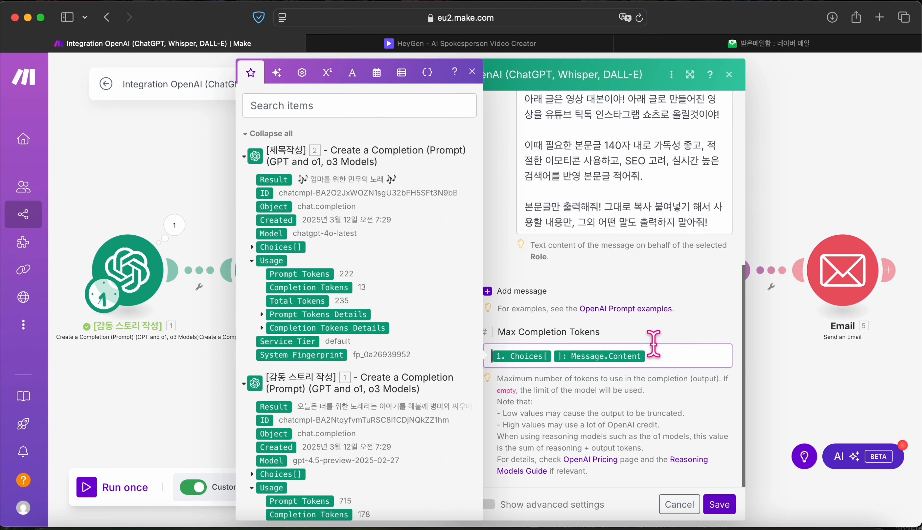
key(BackSpace)
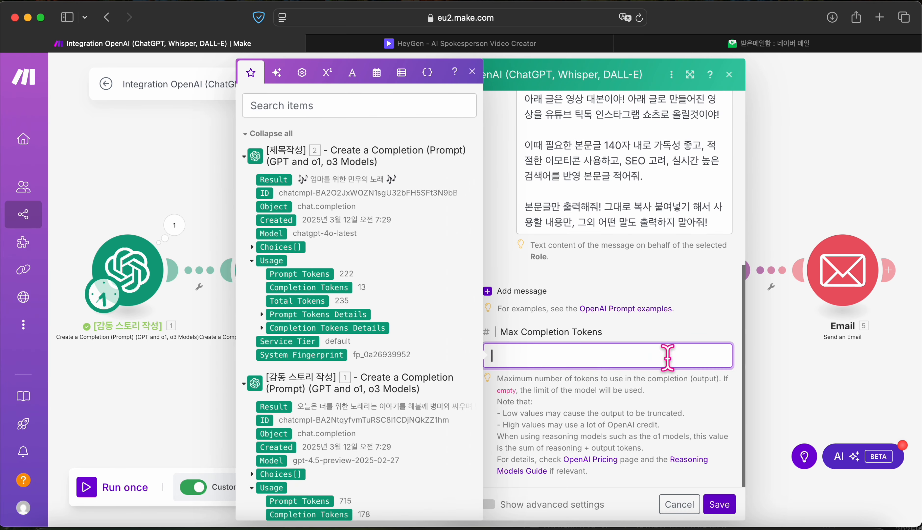
Step: Add a User message mapped to the story's Choices[]: Message.Content and apply the changes
click(541, 291)
click(566, 336)
click(563, 353)
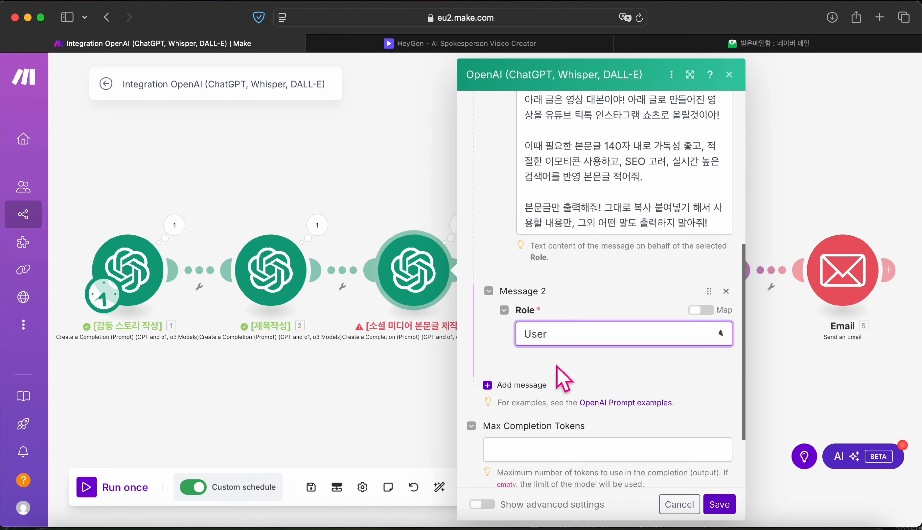
click(560, 386)
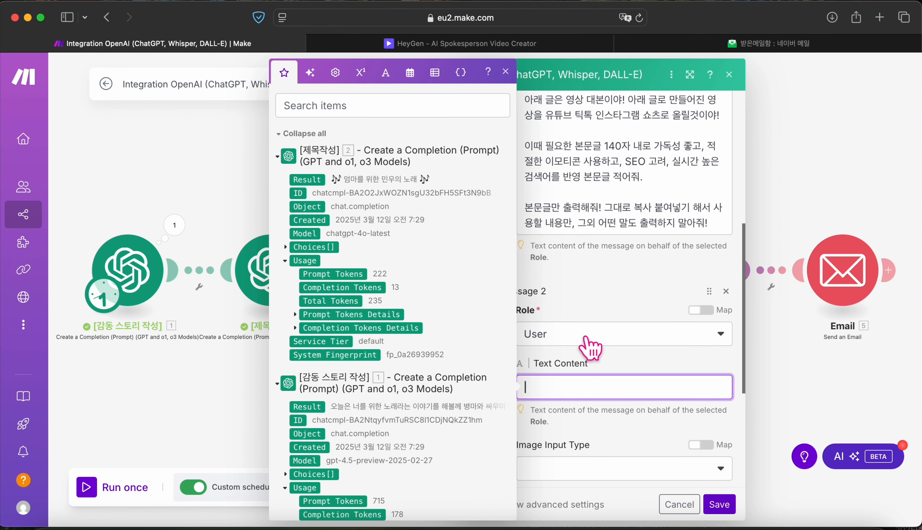
scroll(304, 310, down, 5)
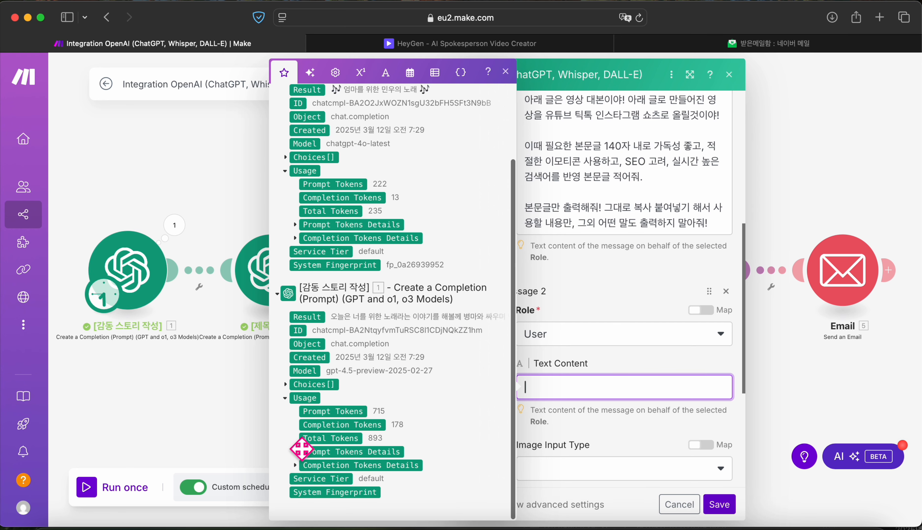
click(289, 384)
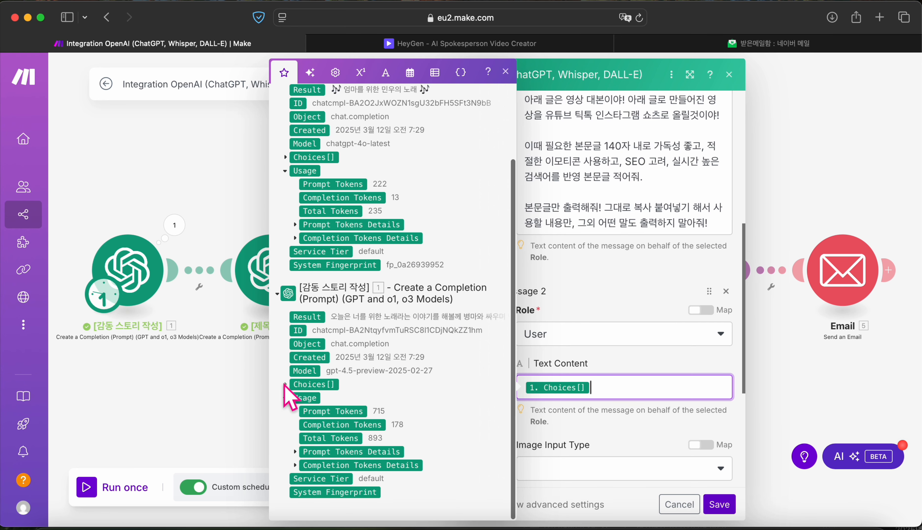
click(285, 384)
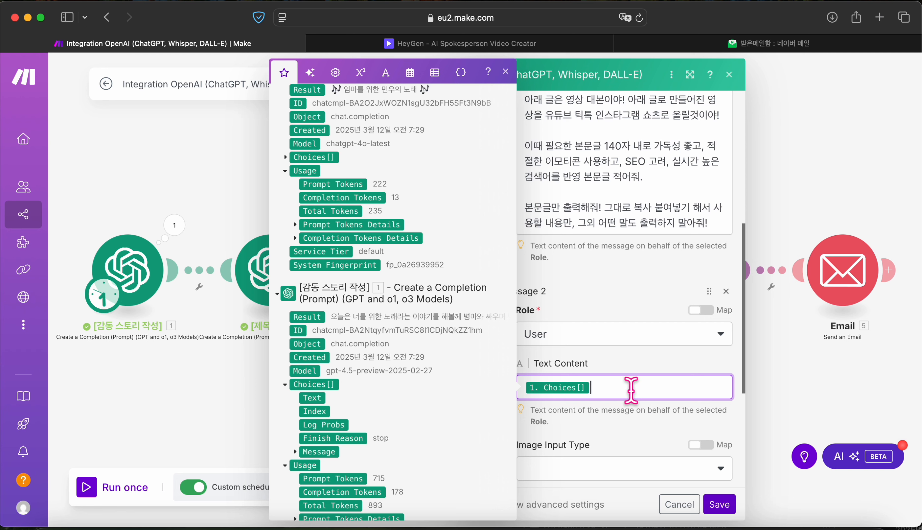
key(BackSpace)
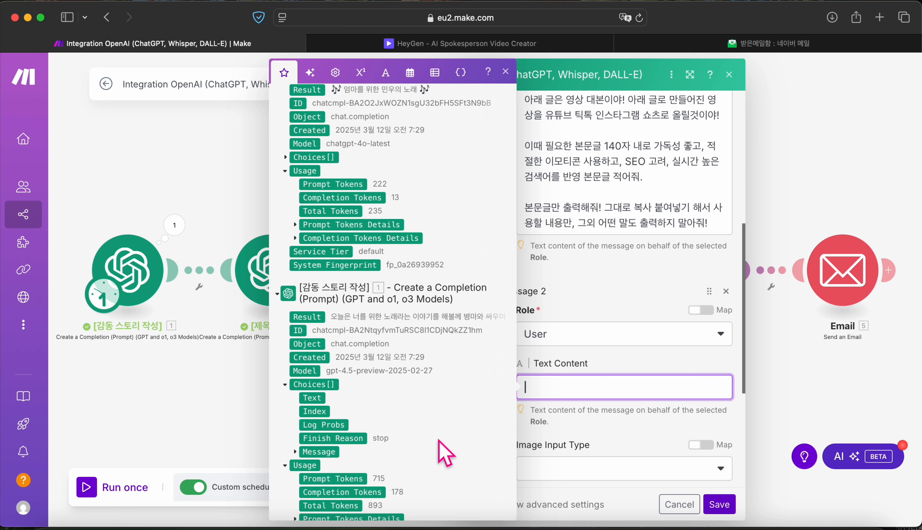
click(300, 454)
drag(328, 478, 556, 388)
click(717, 507)
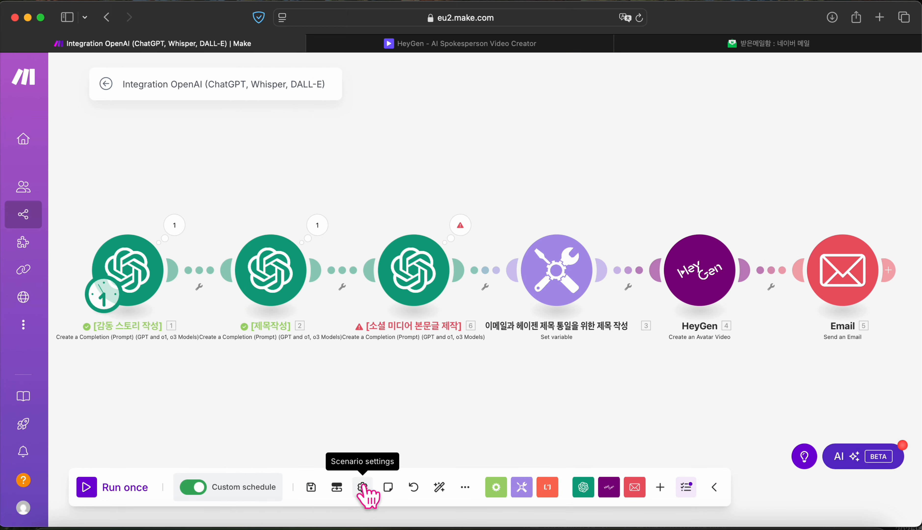
Step: Rename the HeyGen module to 영상 제작 모듈
click(312, 488)
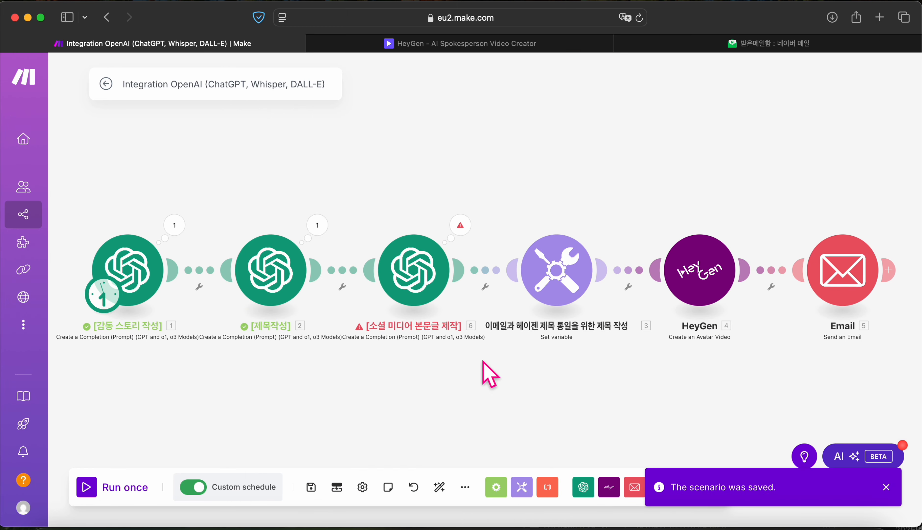
click(854, 282)
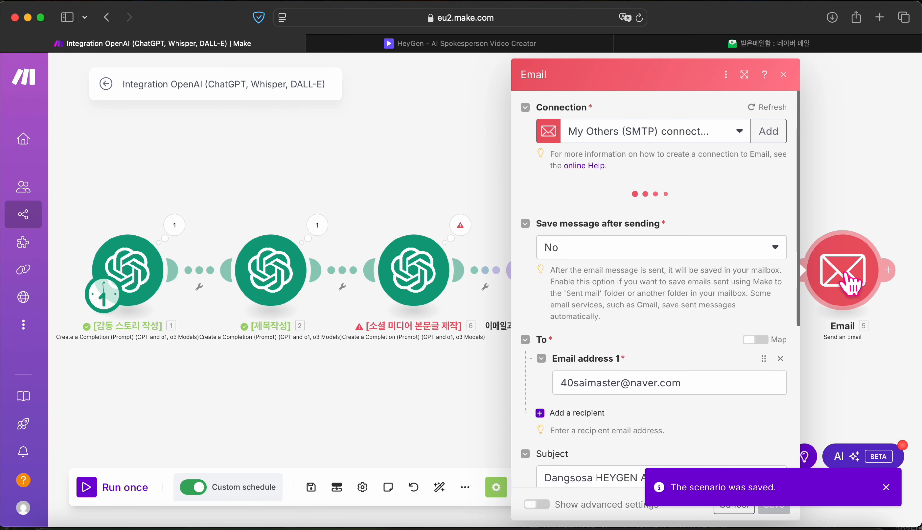
click(783, 74)
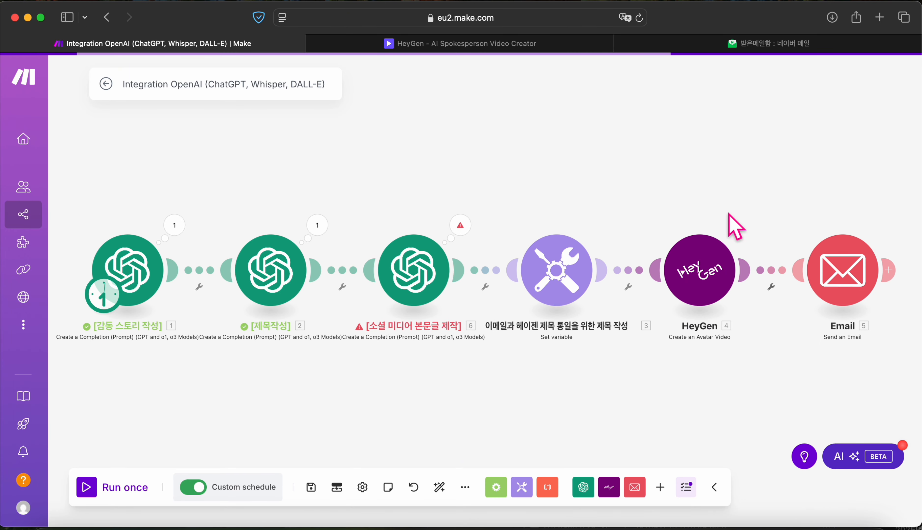
right_click(705, 264)
click(737, 326)
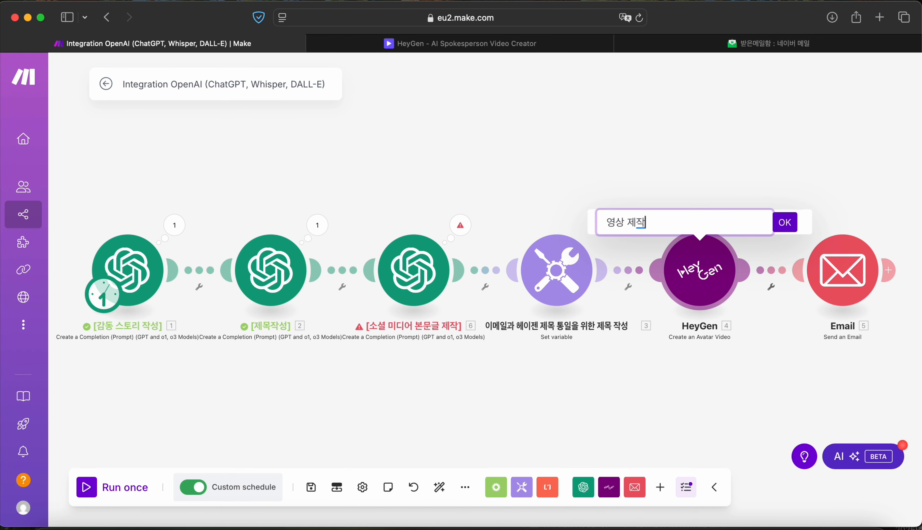
text(영상 제작 모듈)
key(Return)
Step: Rename the Email module to 이메일 보고서발송! and save the scenario
right_click(842, 292)
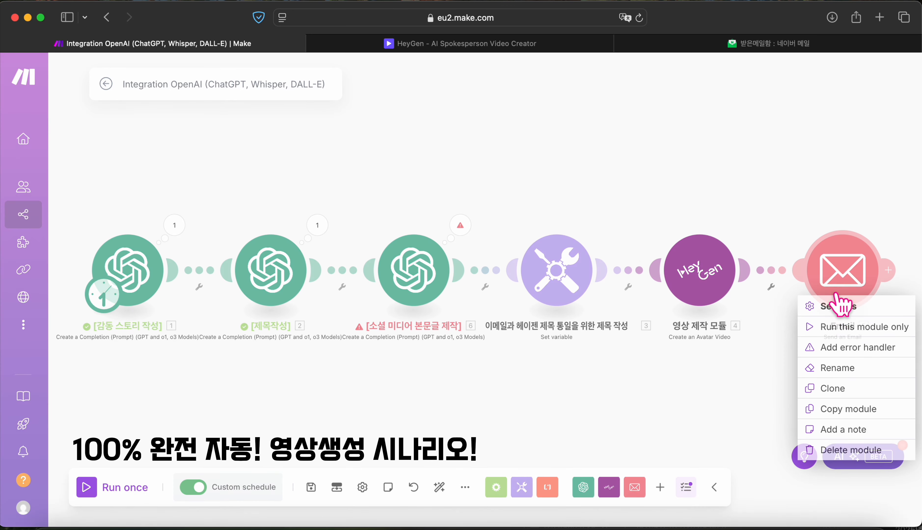
click(836, 368)
text(ㅇ)
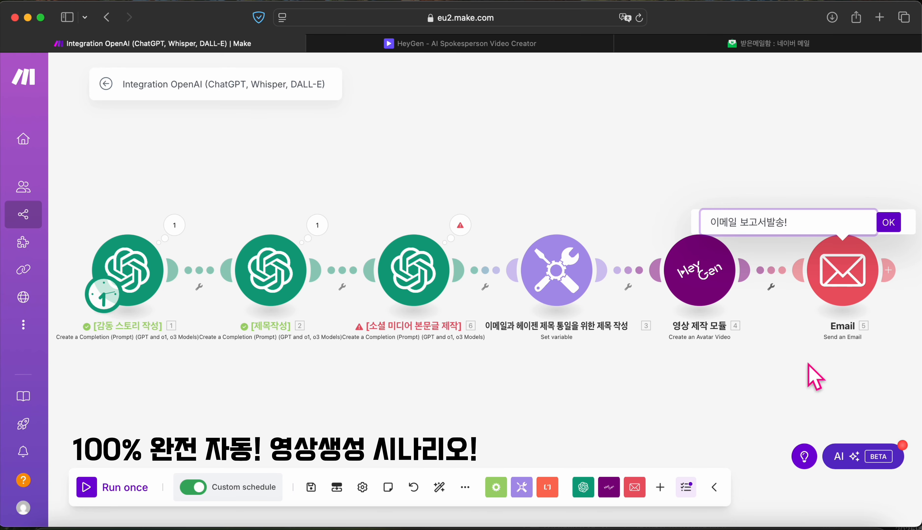
text(메일 보고서발송!)
click(888, 228)
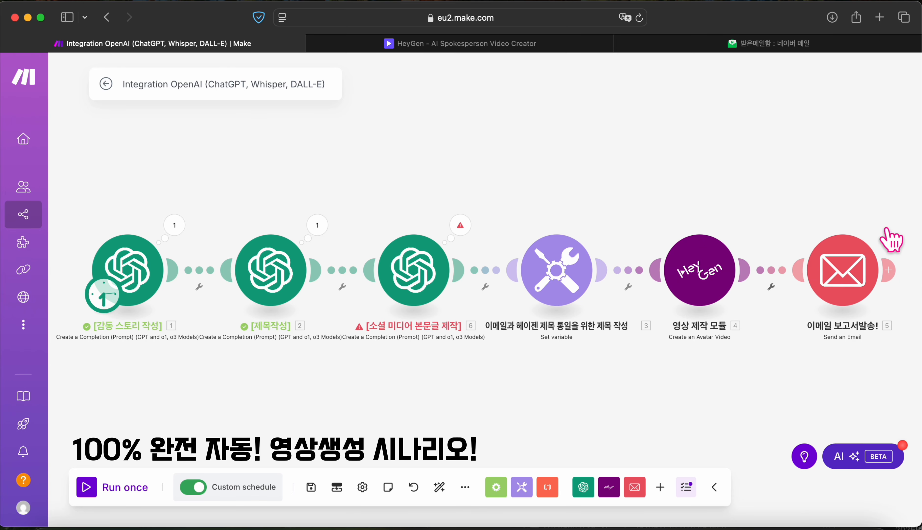
click(311, 489)
Step: Run all six modules successfully through to the email report, then check the Naver mail inbox
click(84, 492)
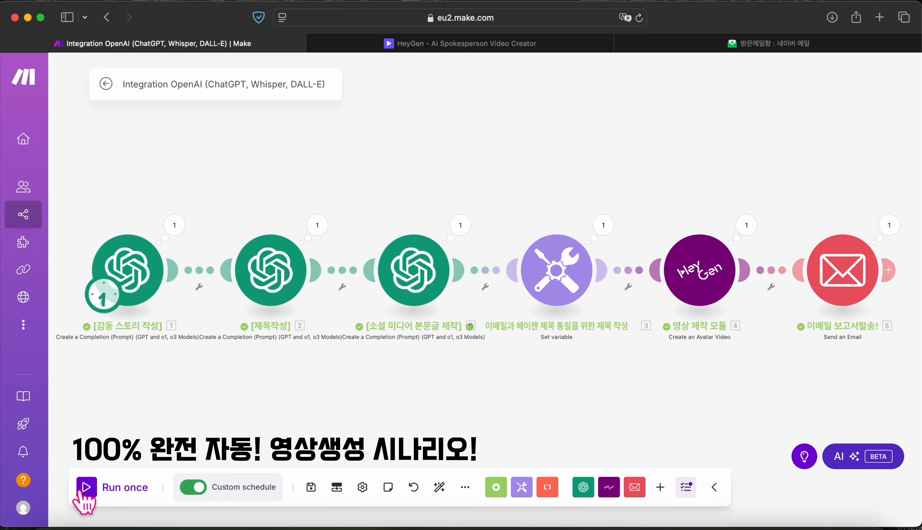
click(705, 44)
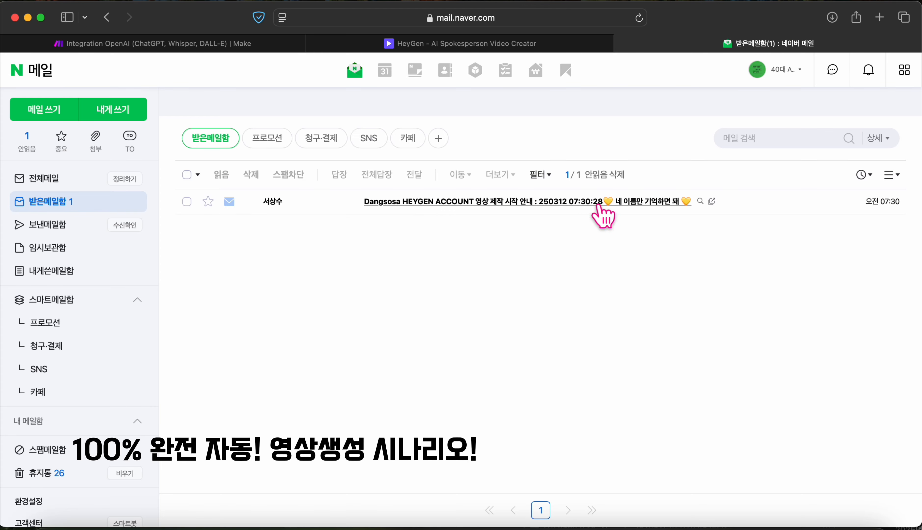
Step: Open the HEYGEN ACCOUNT notice email showing the 250312 07:30:28 production stamp and generated title
scroll(598, 205, up, 5)
scroll(598, 206, down, 1)
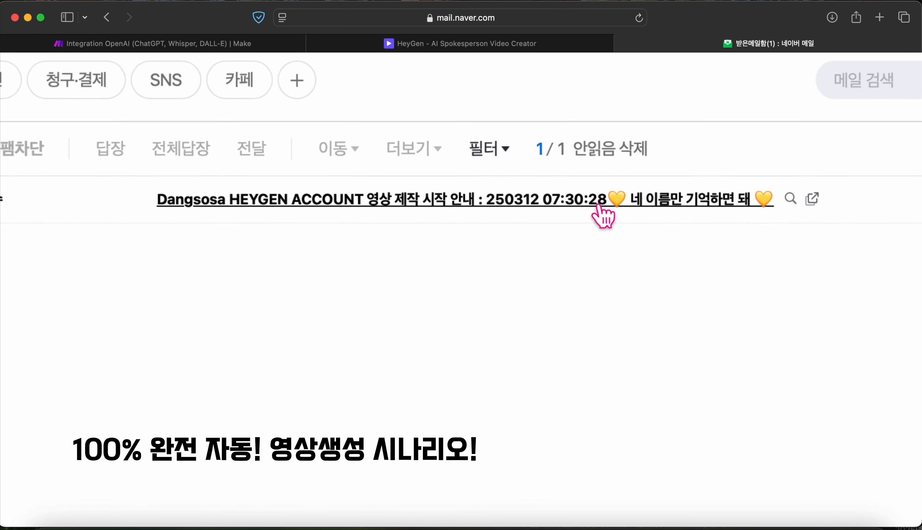
scroll(599, 205, down, 4)
click(597, 215)
scroll(551, 327, up, 4)
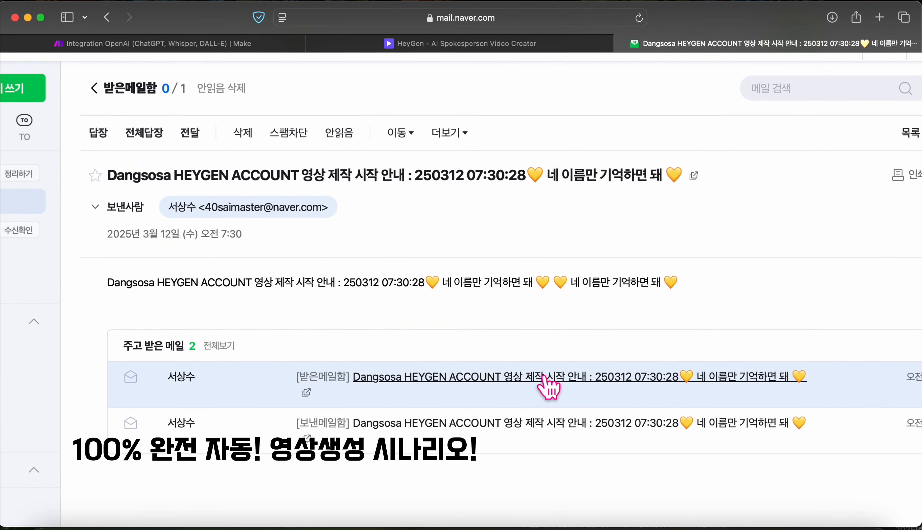
scroll(216, 306, down, 1)
scroll(222, 305, up, 1)
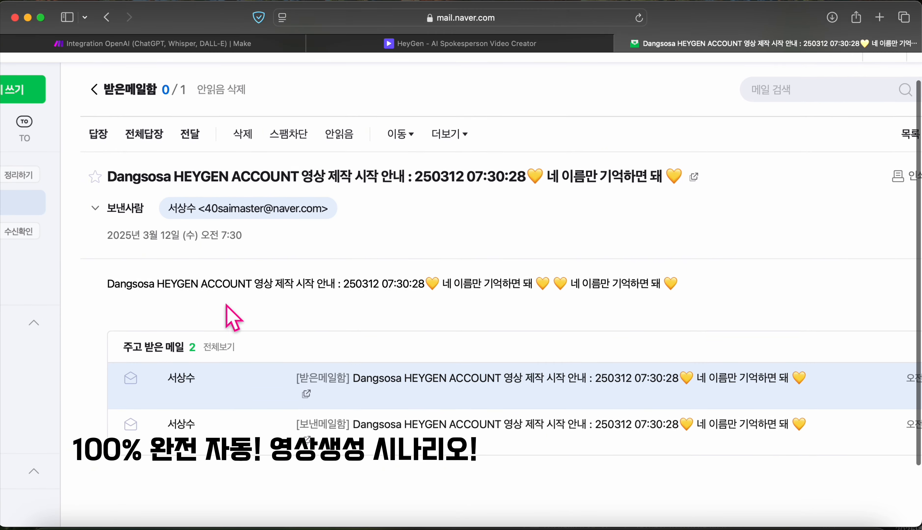
mouse_move(466, 51)
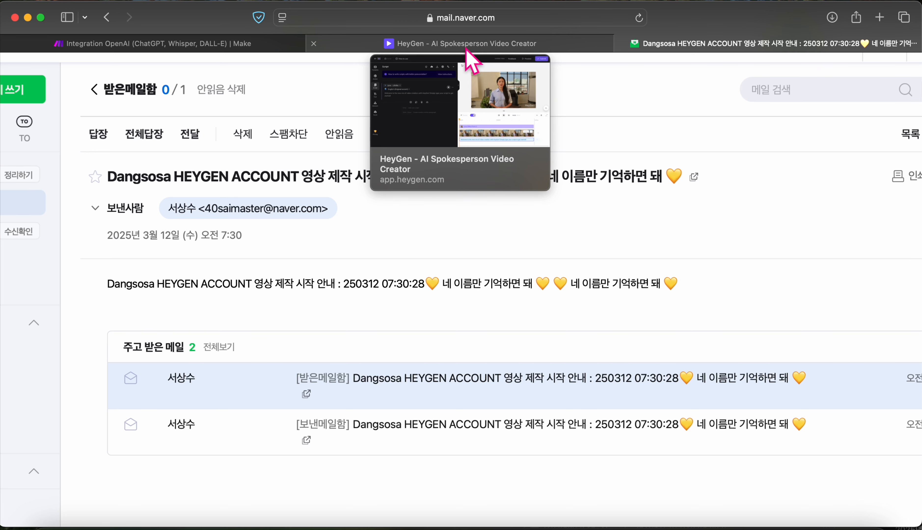
Step: Leave the HeyGen editor for the Projects list, where the 250312 video is 28% processed
click(466, 50)
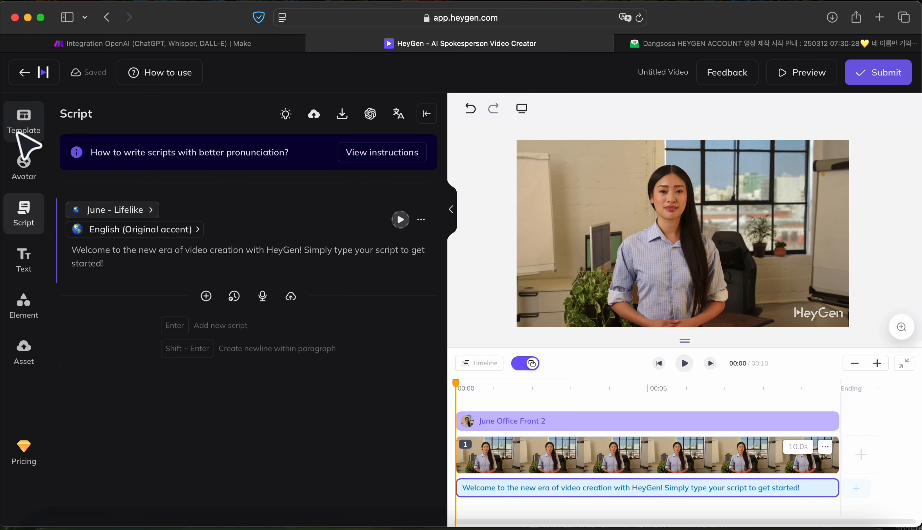
click(28, 71)
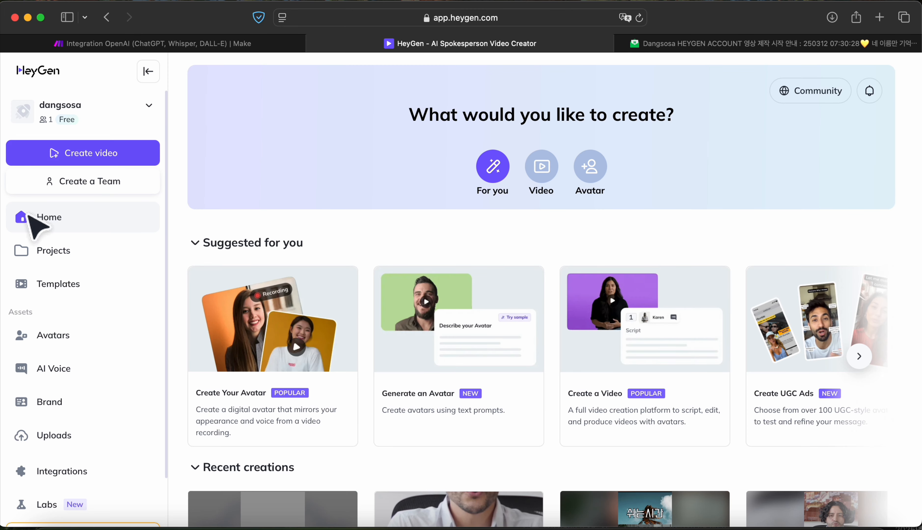
click(62, 257)
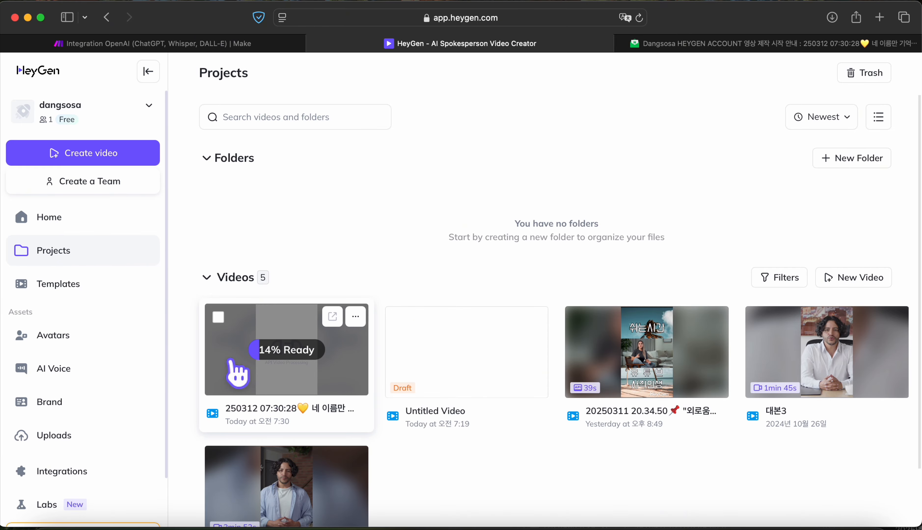
scroll(249, 354, up, 5)
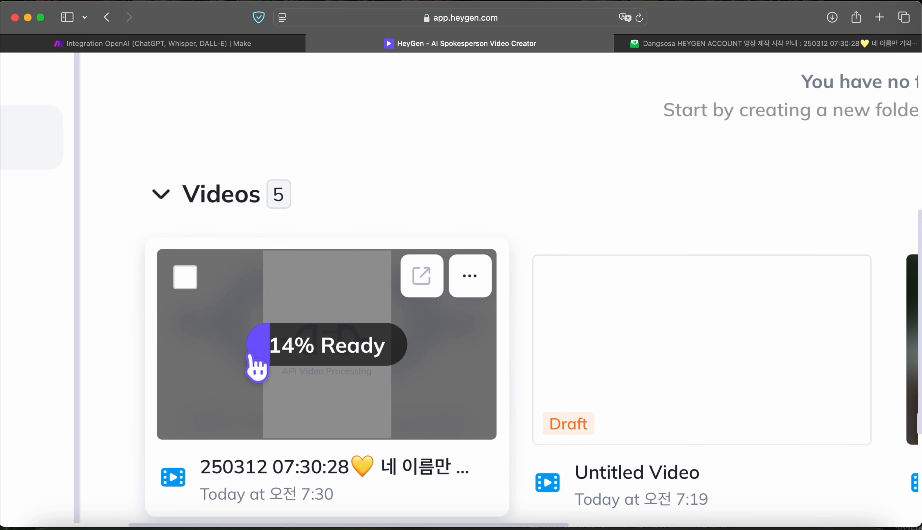
scroll(249, 354, down, 3)
scroll(249, 354, up, 1)
scroll(249, 354, up, 3)
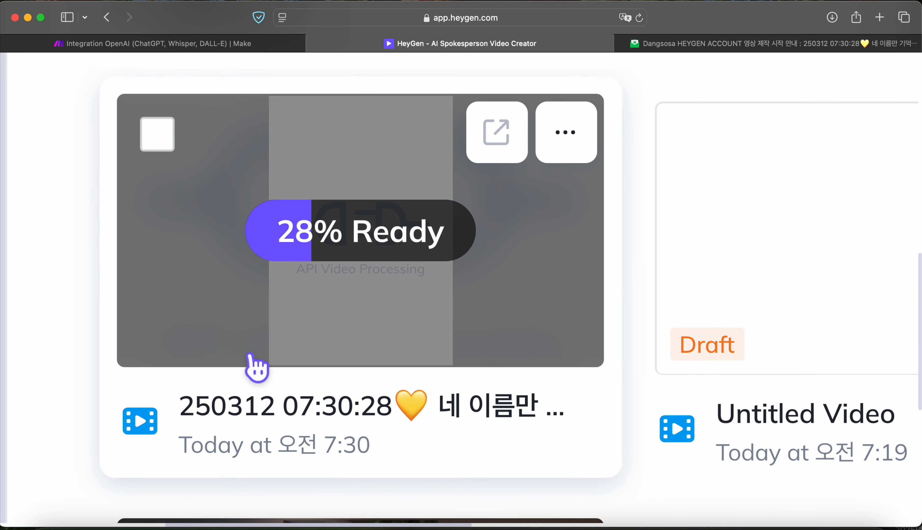
scroll(250, 357, down, 8)
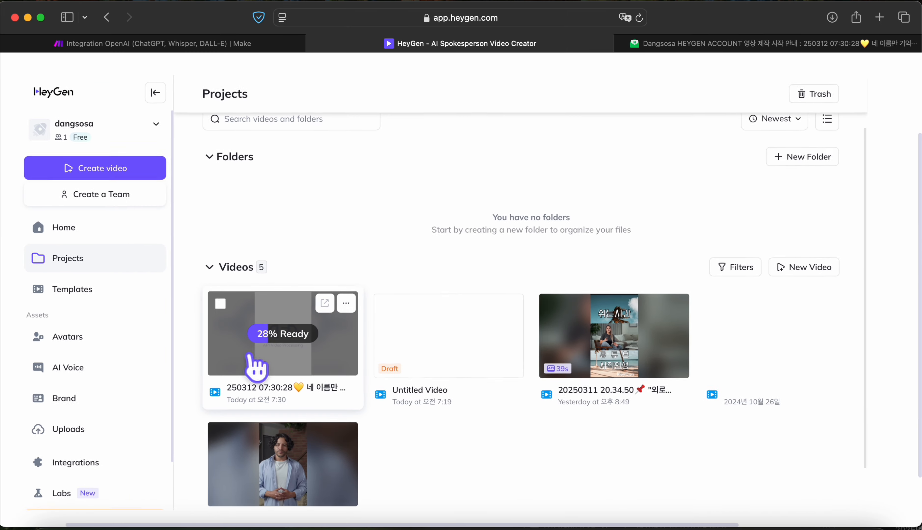
key(ctrl+shift+Tab)
Step: Rename the scenario to '요일별 감동스토리 영상 자동 생성 dangsosa account Heygen' and save it
click(108, 87)
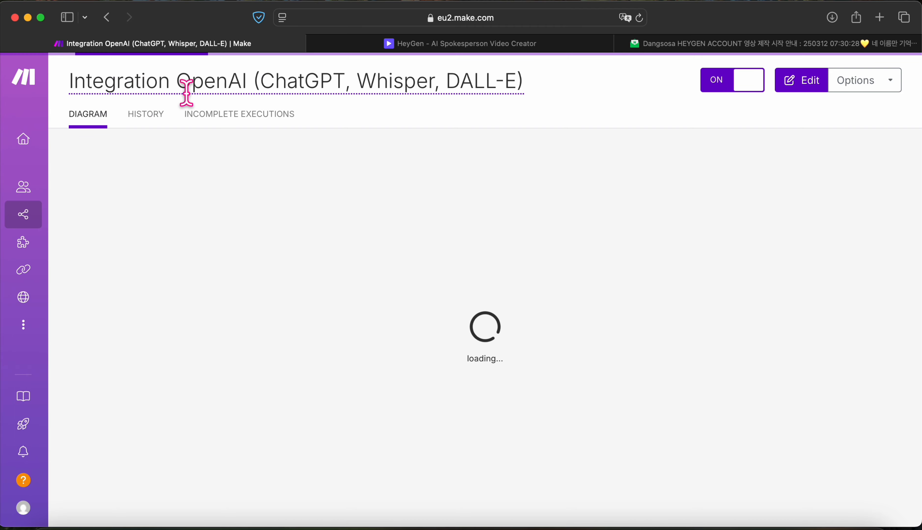
drag(242, 84, 247, 84)
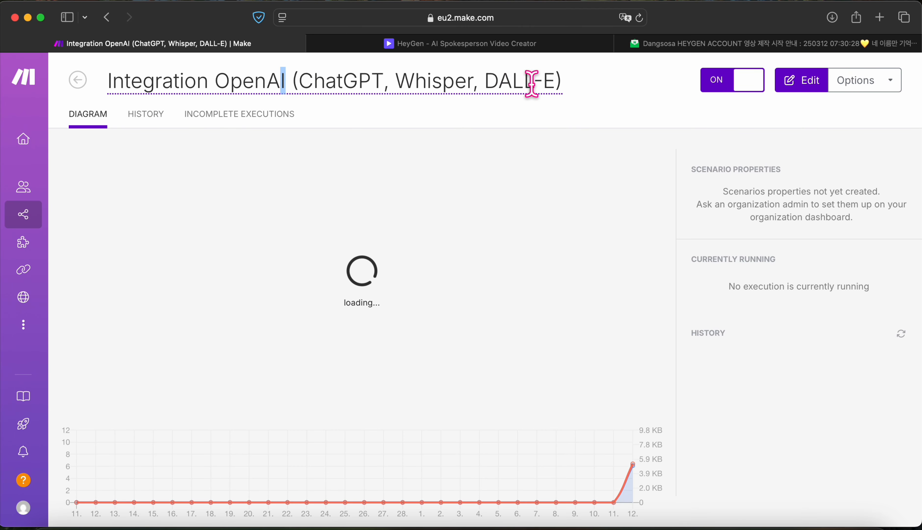
key(super+a)
text(o)
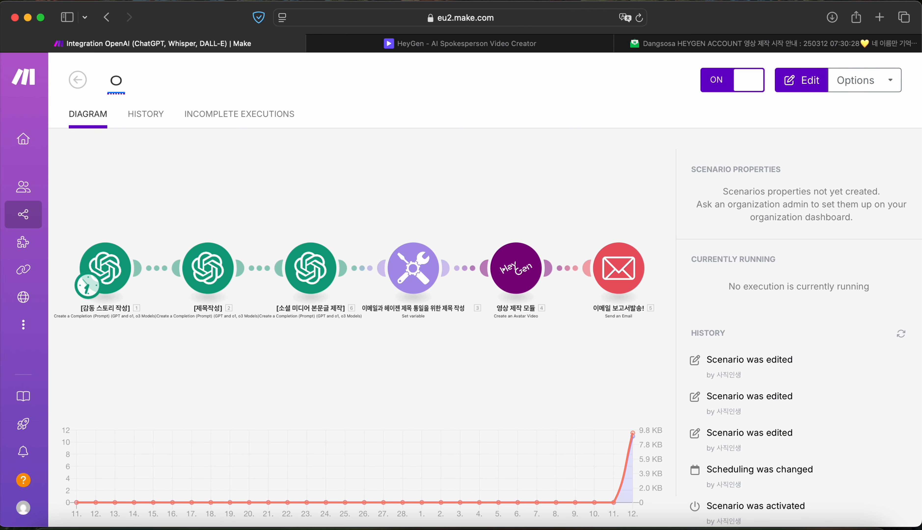
text(요일별 감동스토리 영상 자동 생성 dangsosa account H)
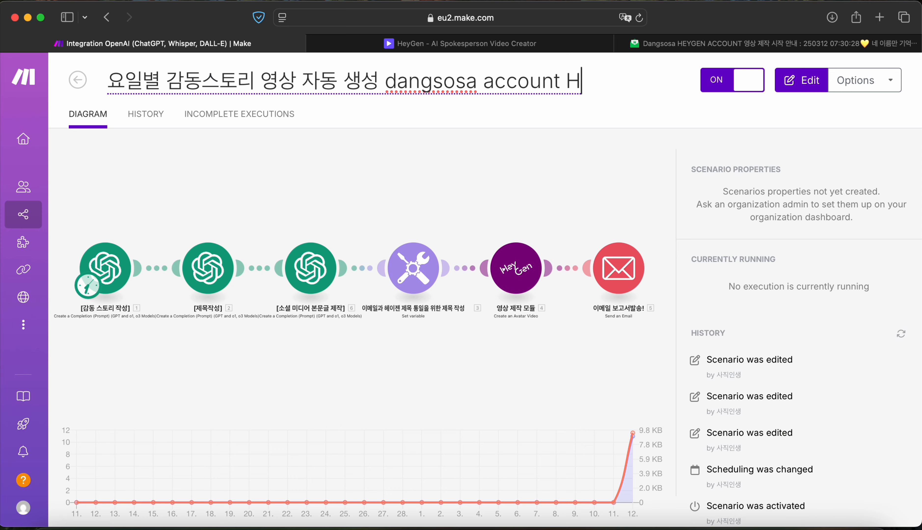
text(eygen)
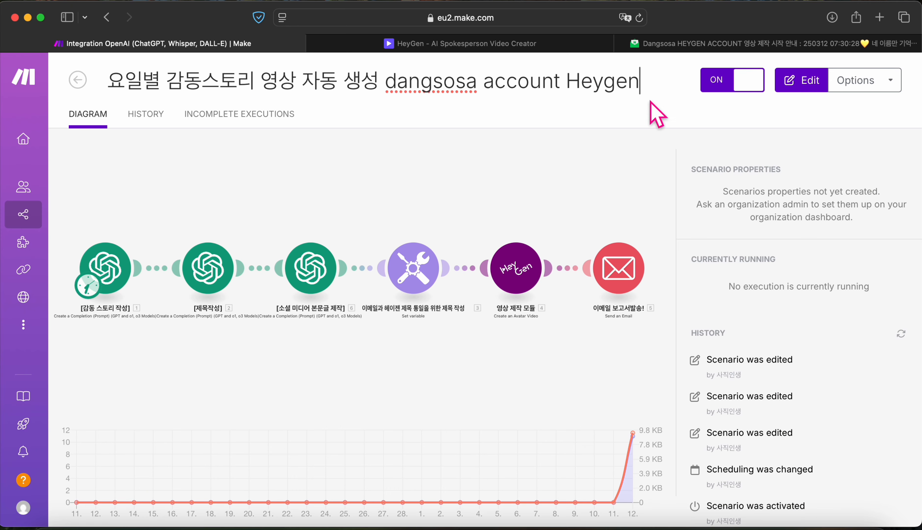
click(77, 80)
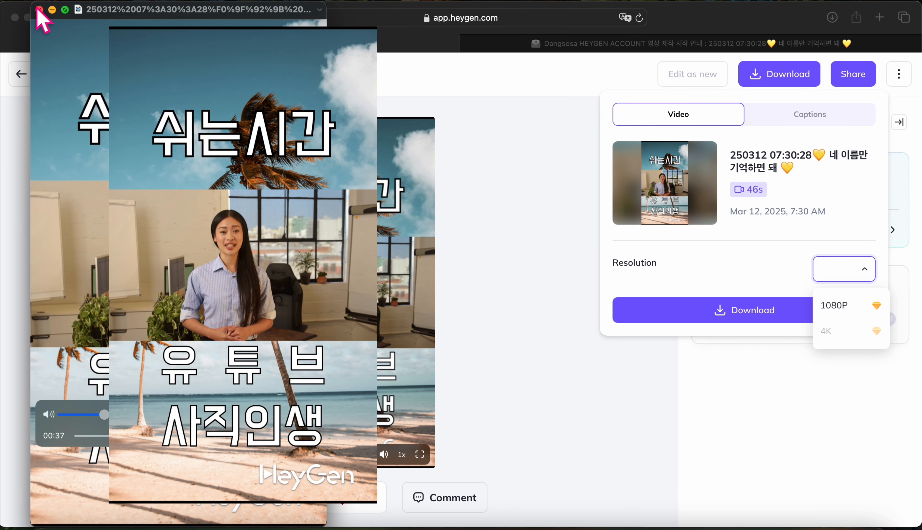
Step: Play the finished 46-second 250312 video, then answer and close the feedback prompt
click(39, 10)
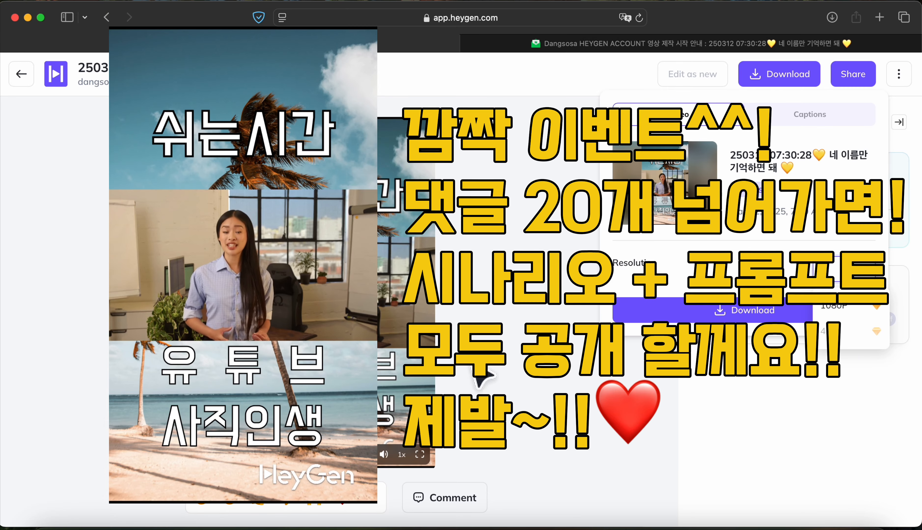
click(259, 455)
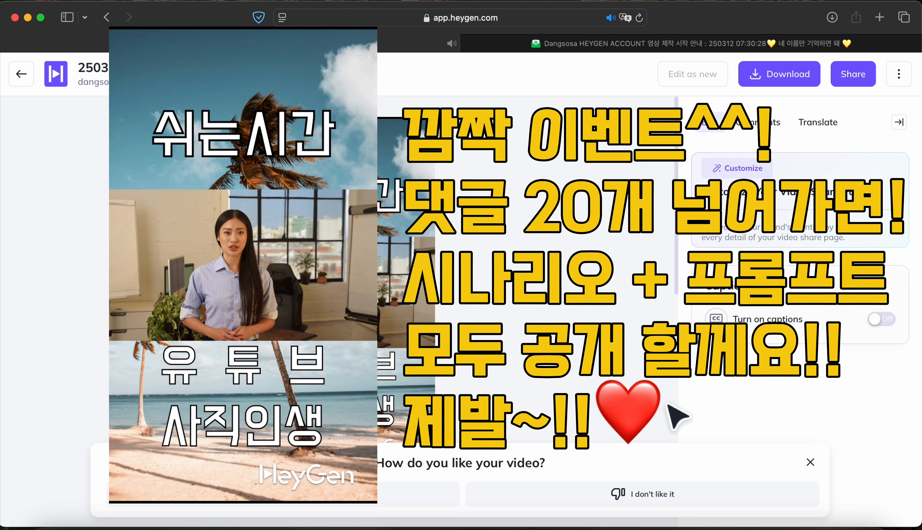
click(402, 494)
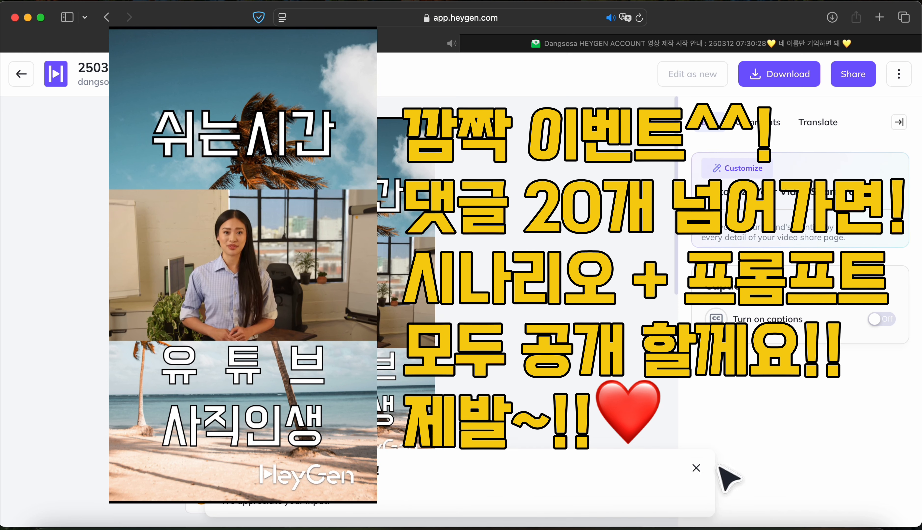
click(696, 468)
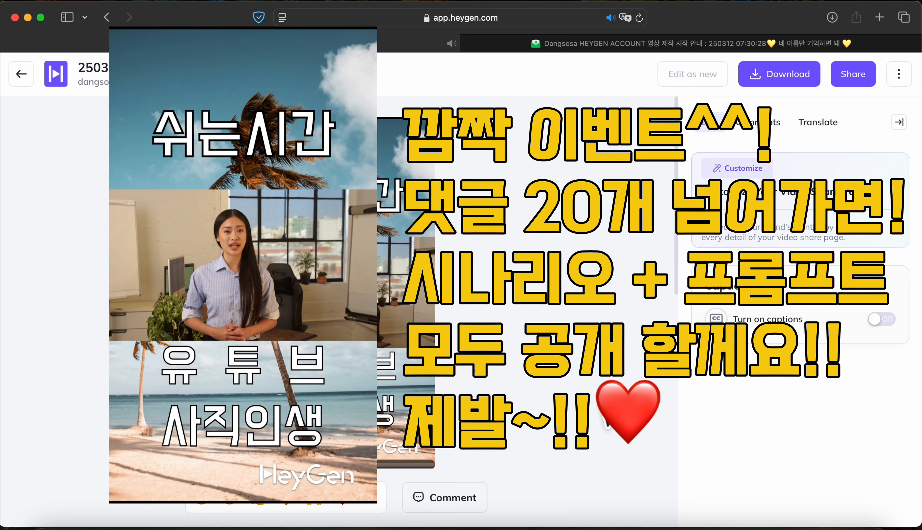
scroll(395, 344, up, 5)
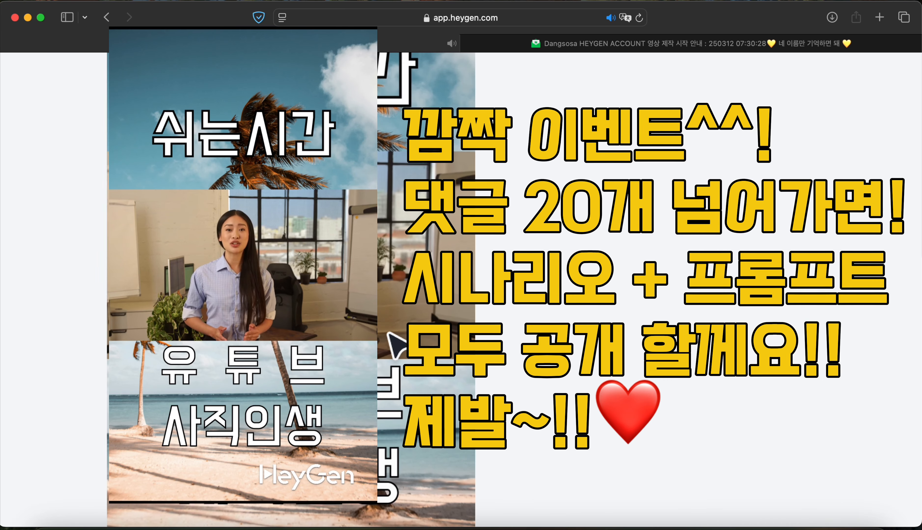
scroll(395, 344, down, 3)
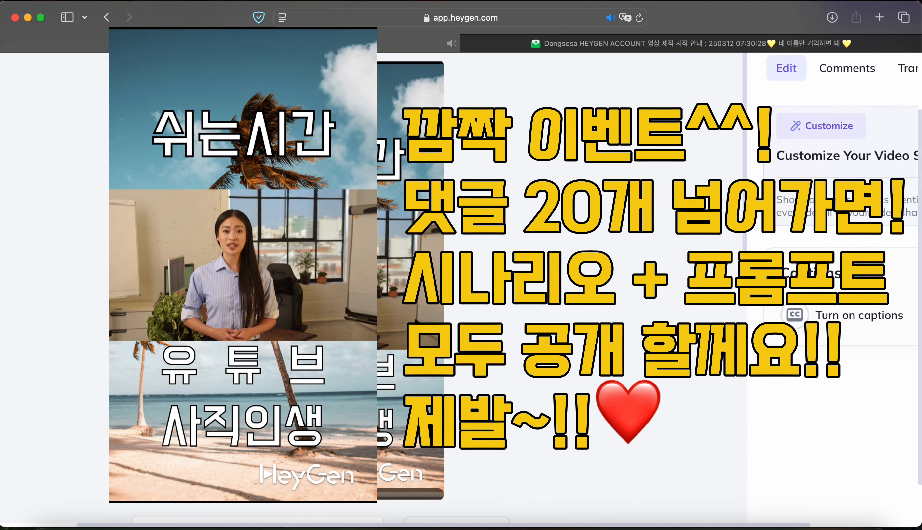